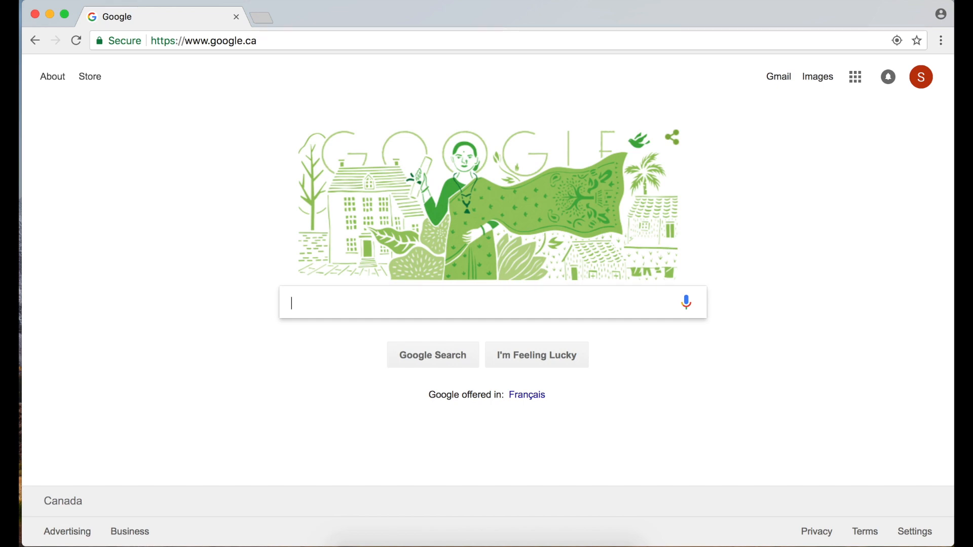
Go to cloud.google.com in Chrome using the address bar suggestion for 'clou'.
left_click(337, 43)
type("clo")
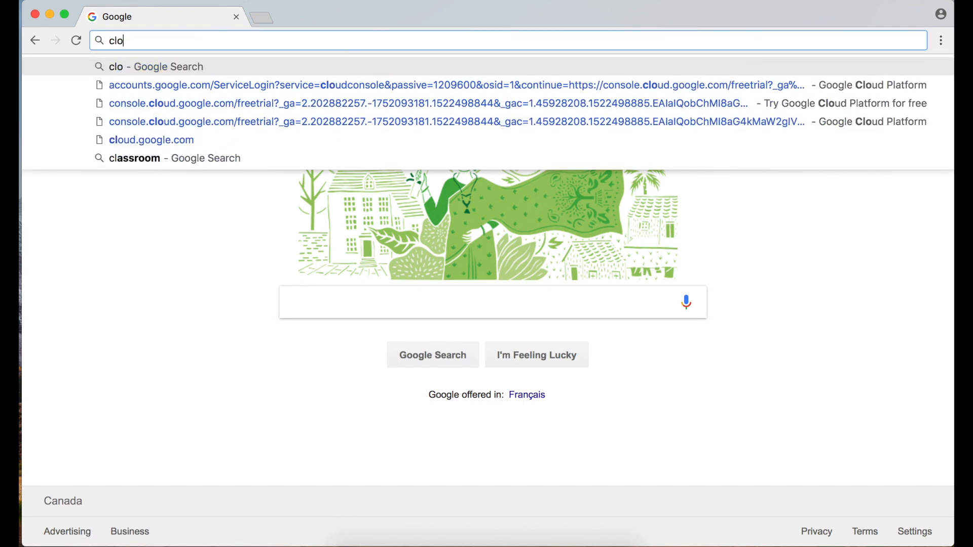
type("ud.google.com")
key("Return")
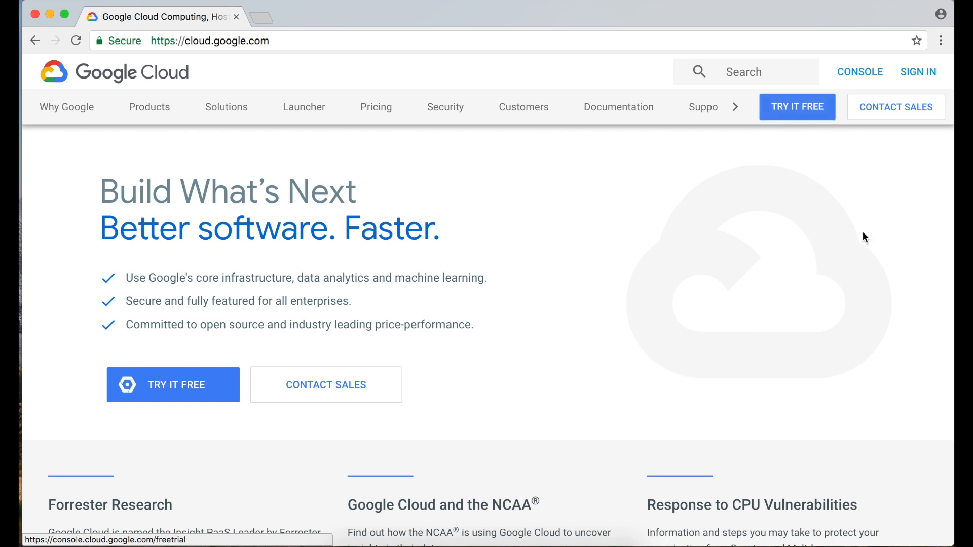
Sign in, go to the Cloud console for My First Project, and open the products menu.
left_click(927, 74)
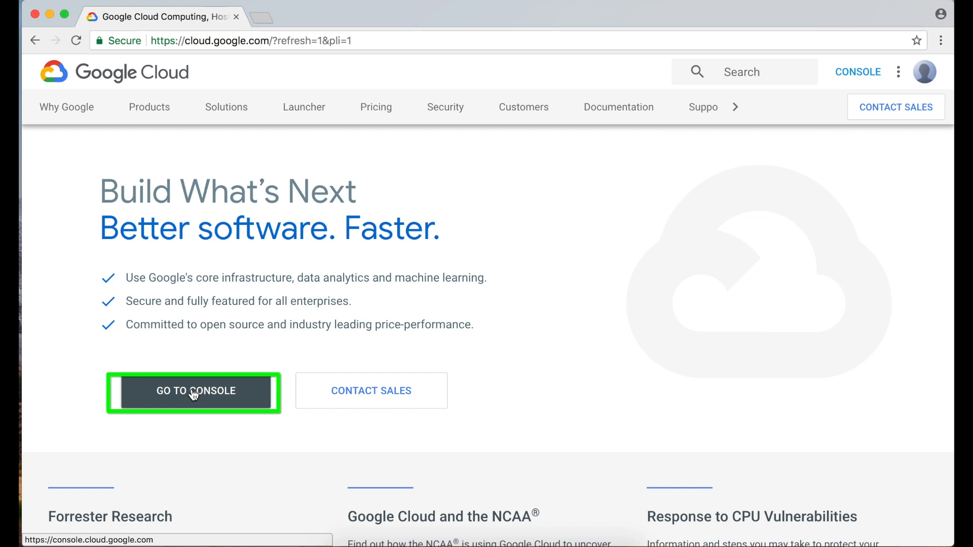
left_click(866, 81)
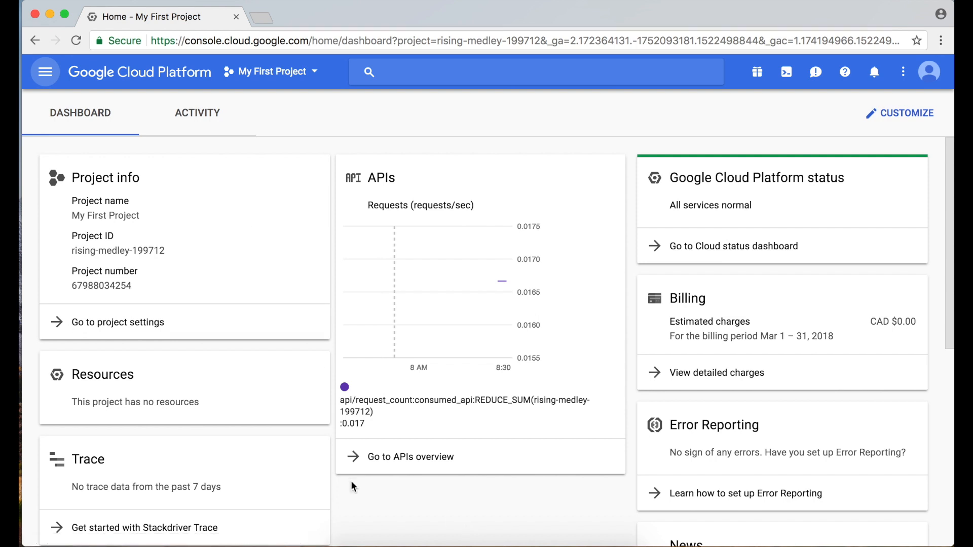
left_click(44, 73)
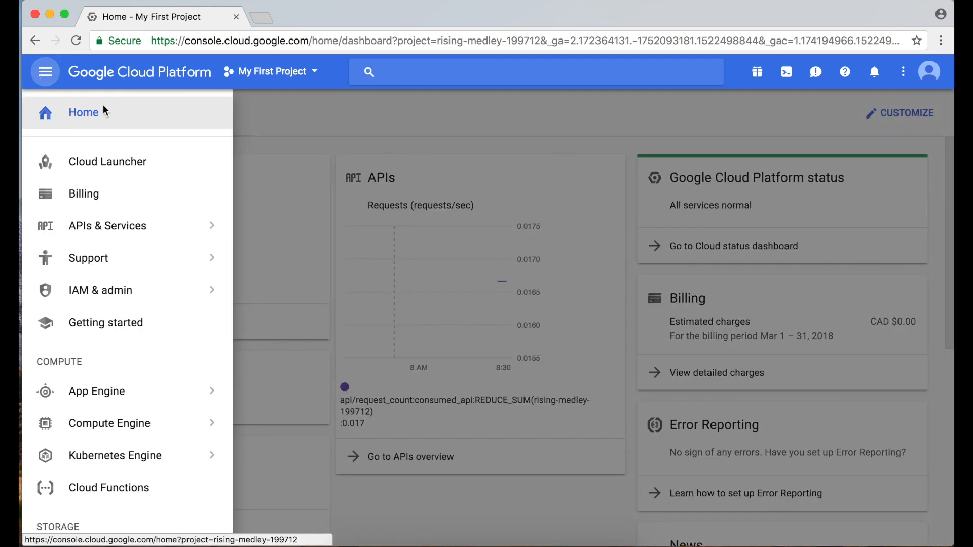
Open Cloud Launcher and browse its featured and virtual machine solution listings.
left_click(107, 162)
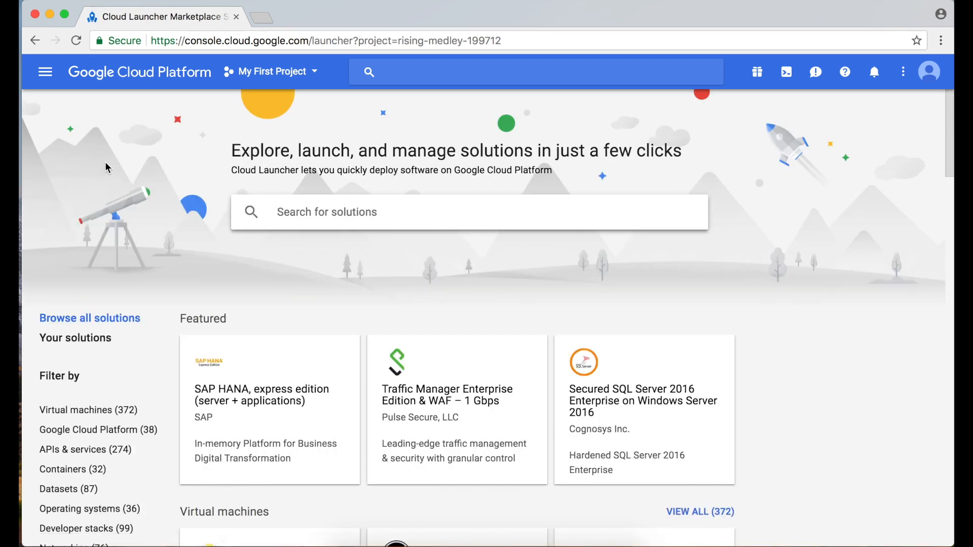
scroll(413, 450, "down", 1)
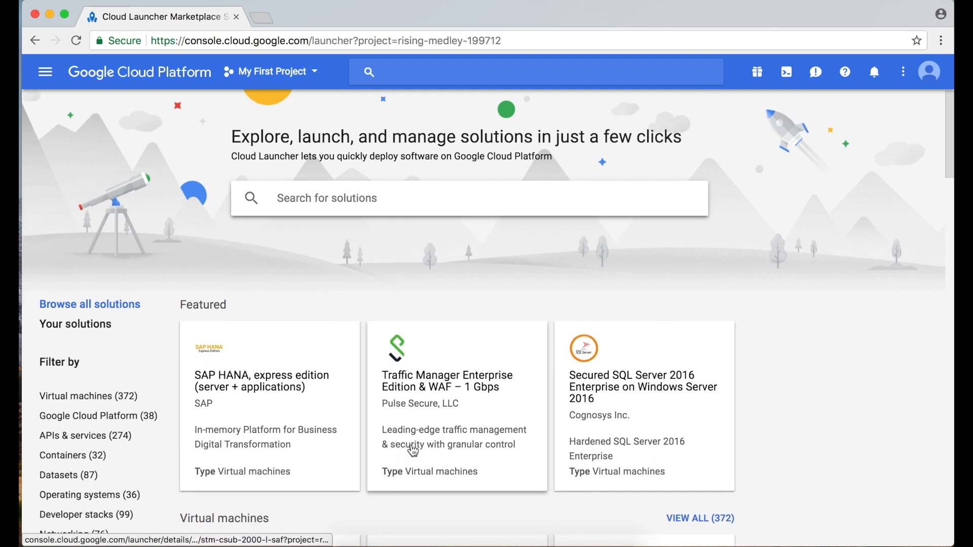
scroll(413, 450, "down", 2)
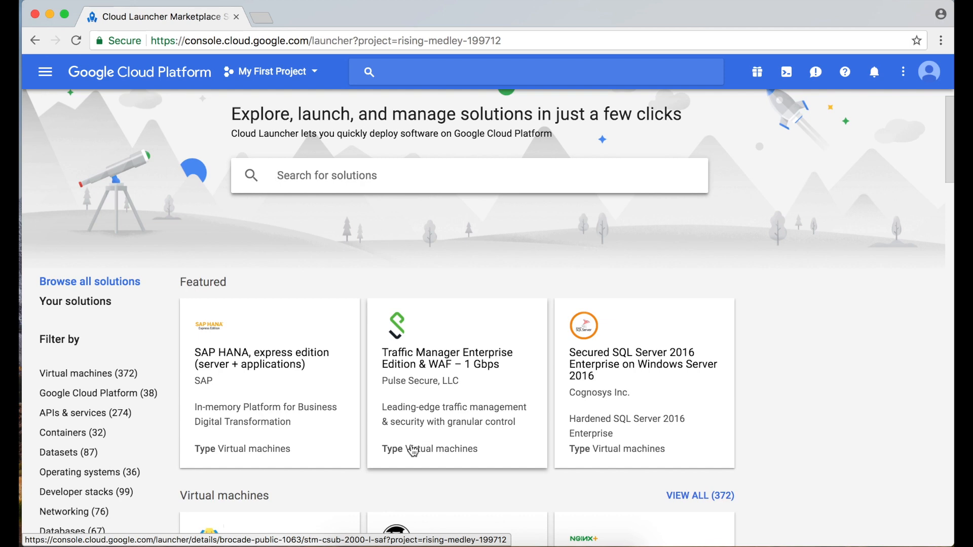
scroll(504, 413, "down", 10)
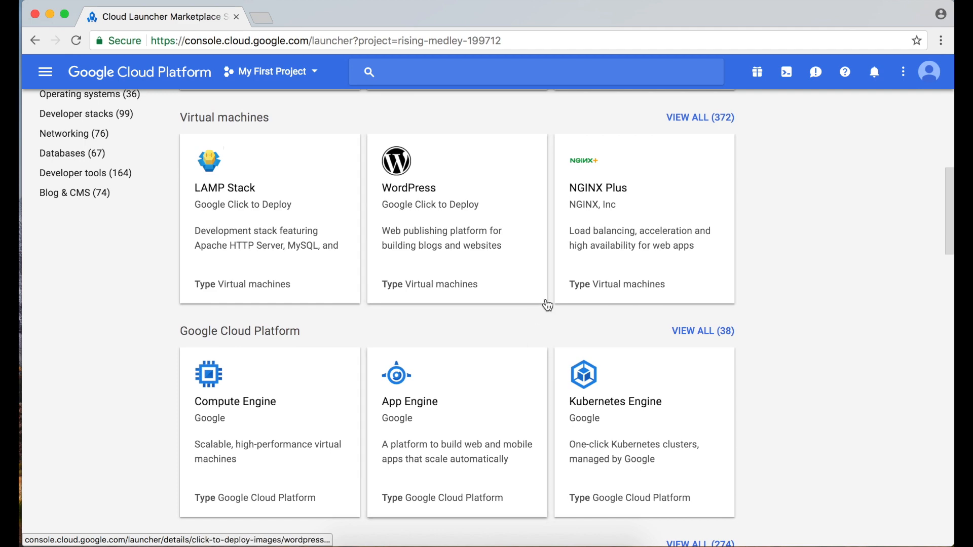
scroll(484, 238, "up", 10)
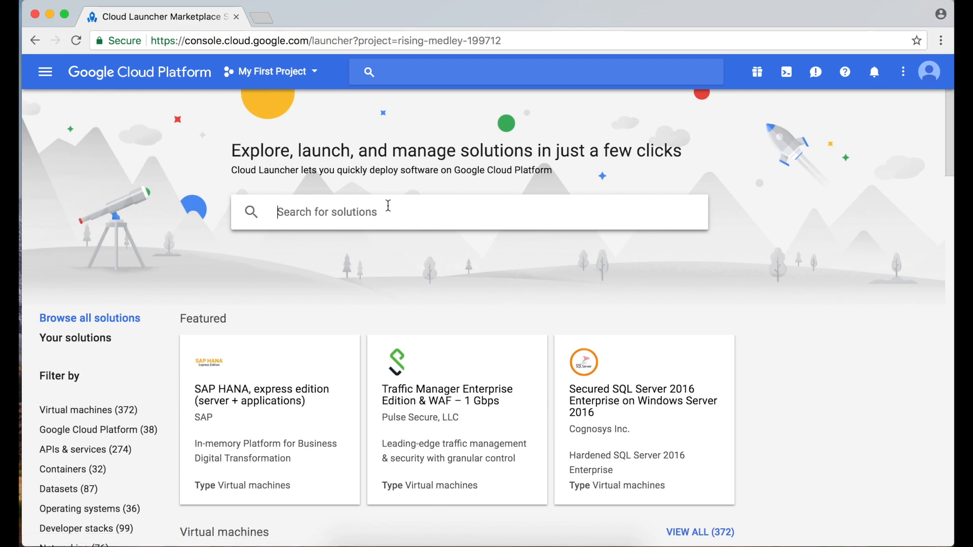
scroll(442, 306, "down", 5)
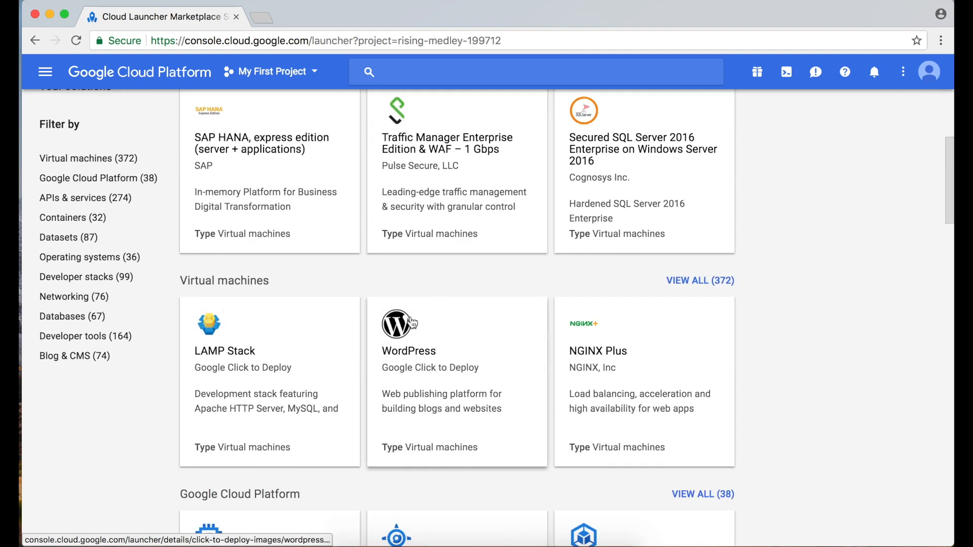
scroll(444, 279, "up", 2)
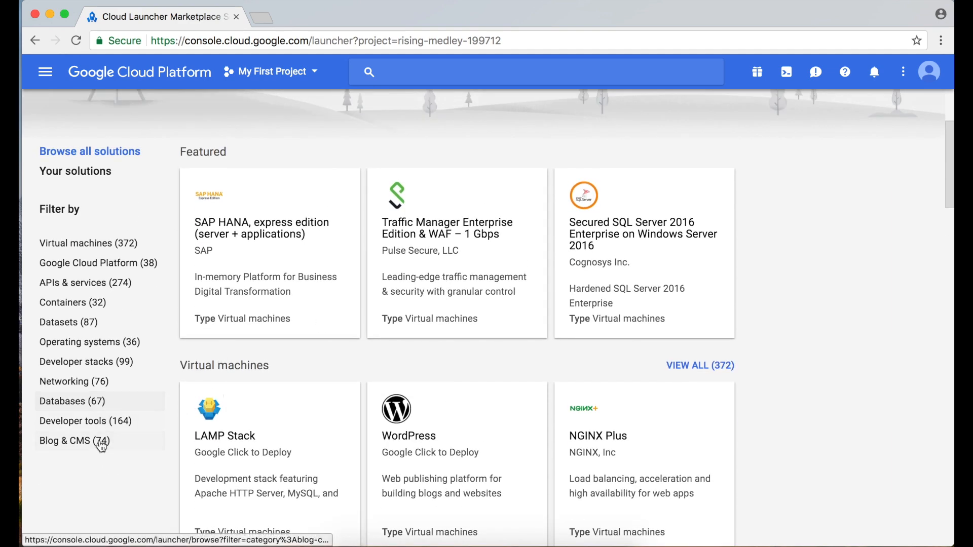
scroll(79, 454, "up", 3)
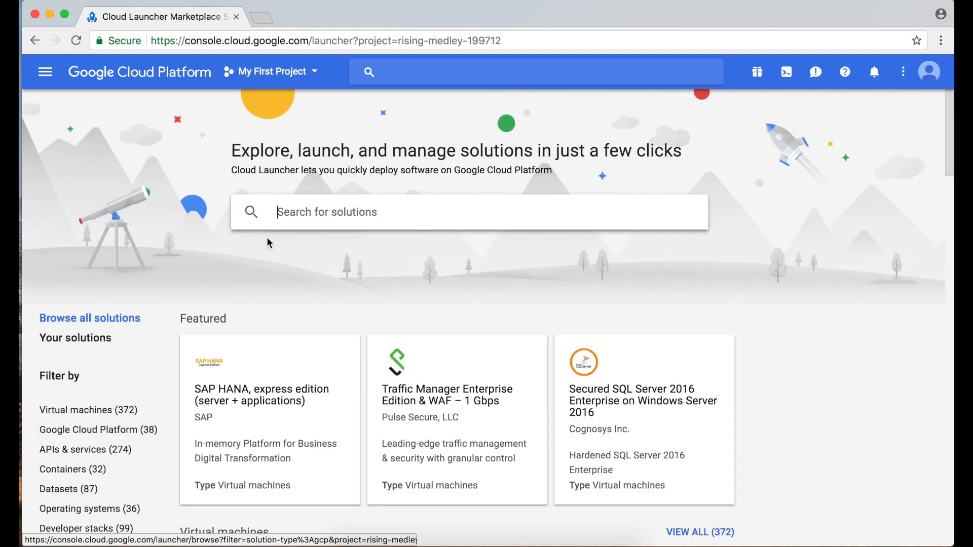
Search the marketplace for 'wordpress' and open the WordPress Multisite result.
left_click(332, 212)
type("wordpre")
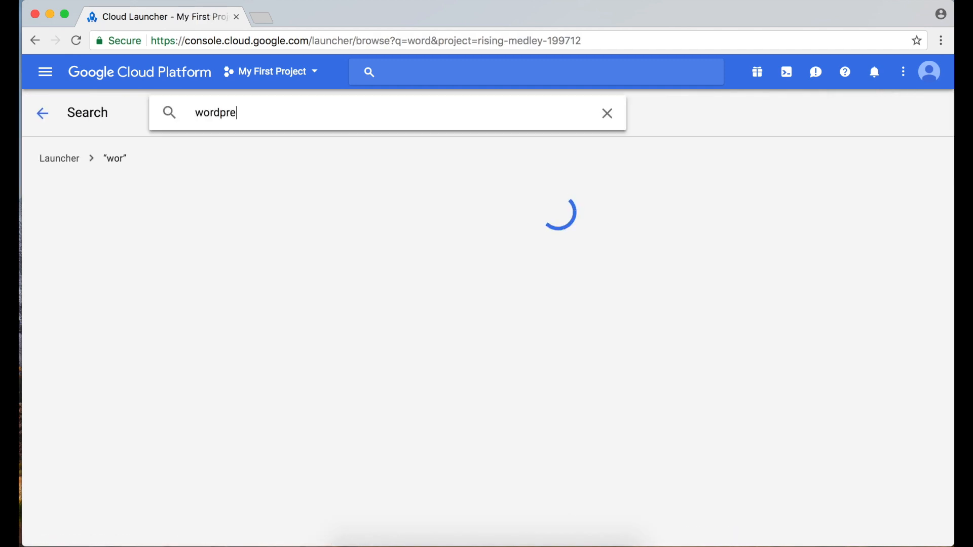
type("ss")
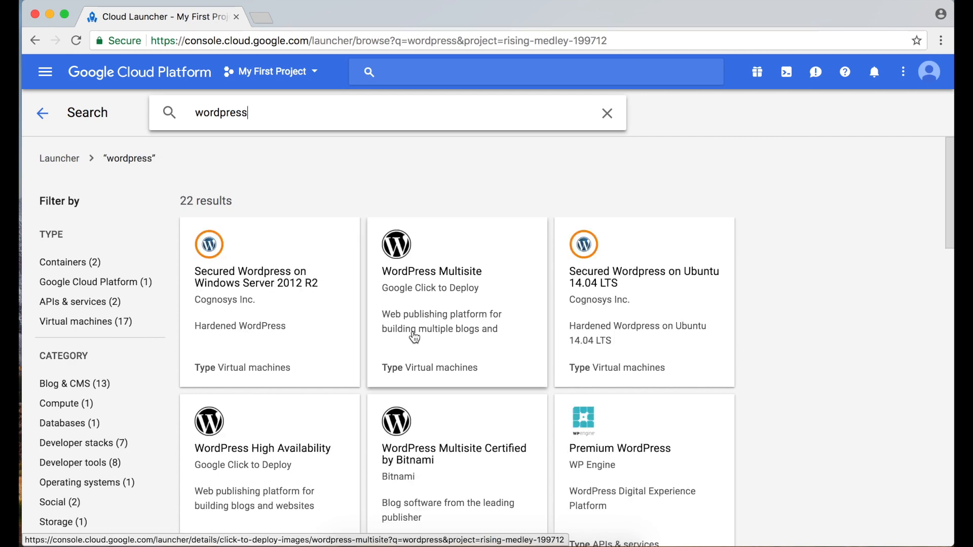
scroll(414, 337, "down", 3)
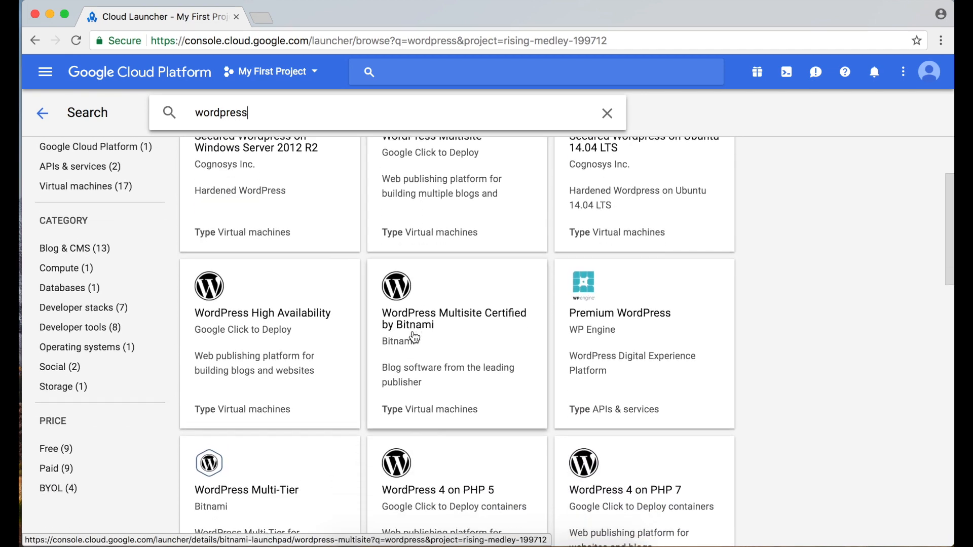
scroll(415, 337, "down", 6)
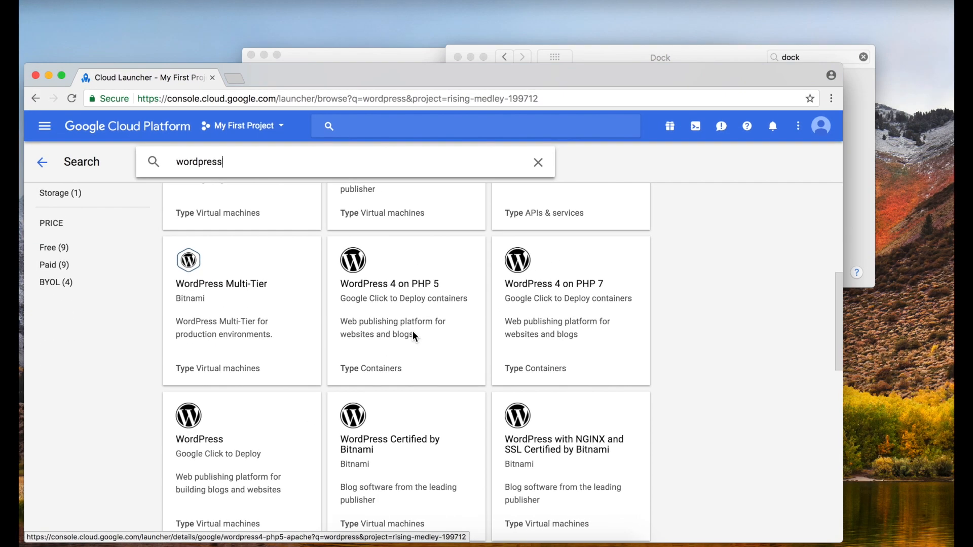
scroll(430, 484, "up", 10)
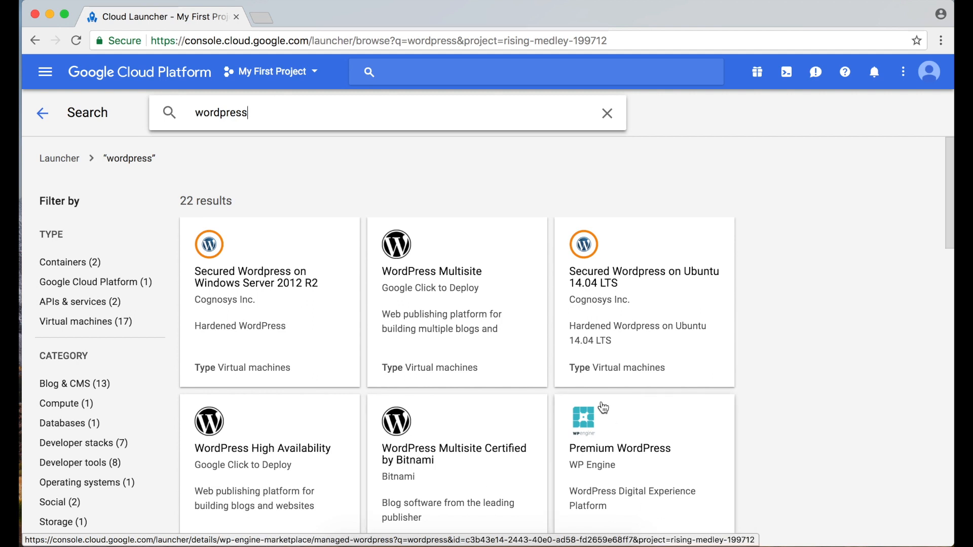
left_click(502, 353)
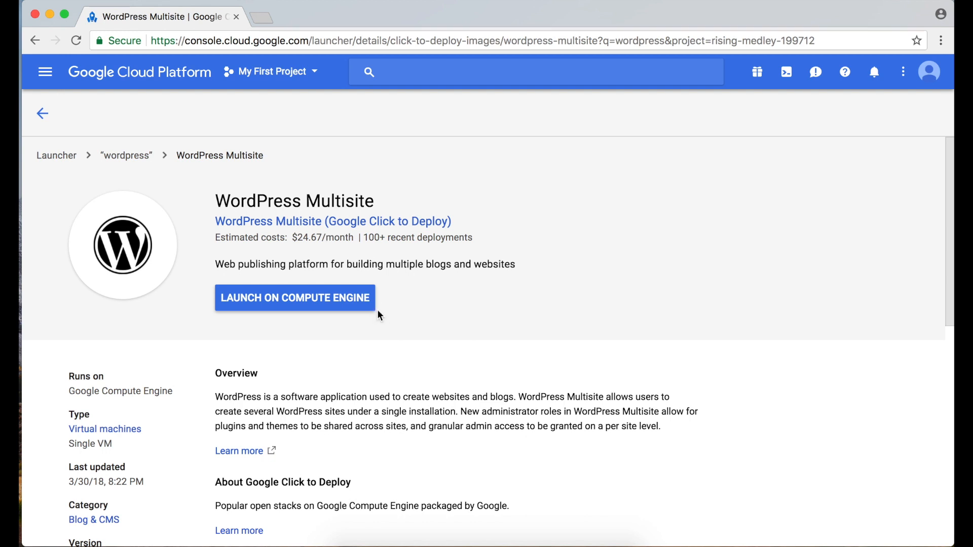
Review the Multisite deployments count, 1 vCPU / 3.75 GB VM spec and 10GB disk.
left_click_drag(360, 237, 479, 249)
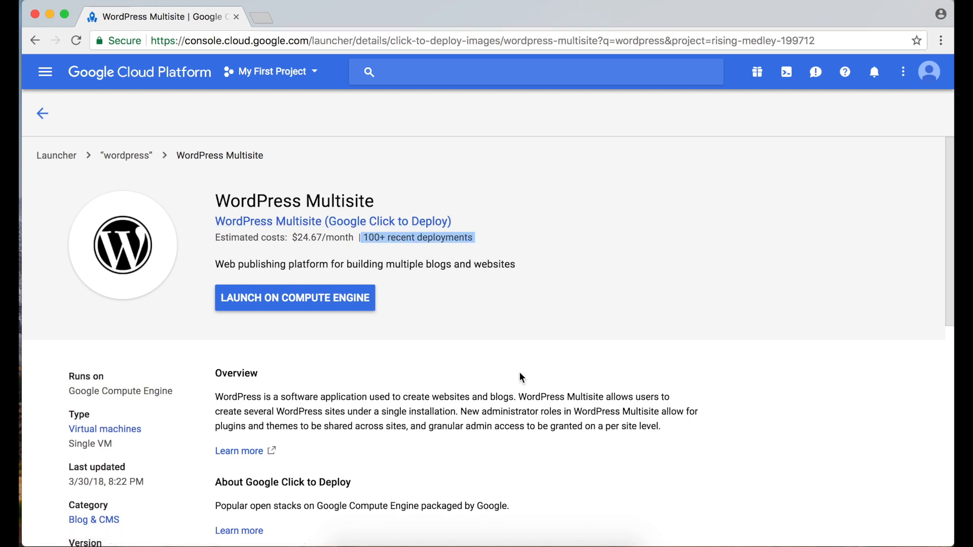
scroll(521, 377, "down", 2)
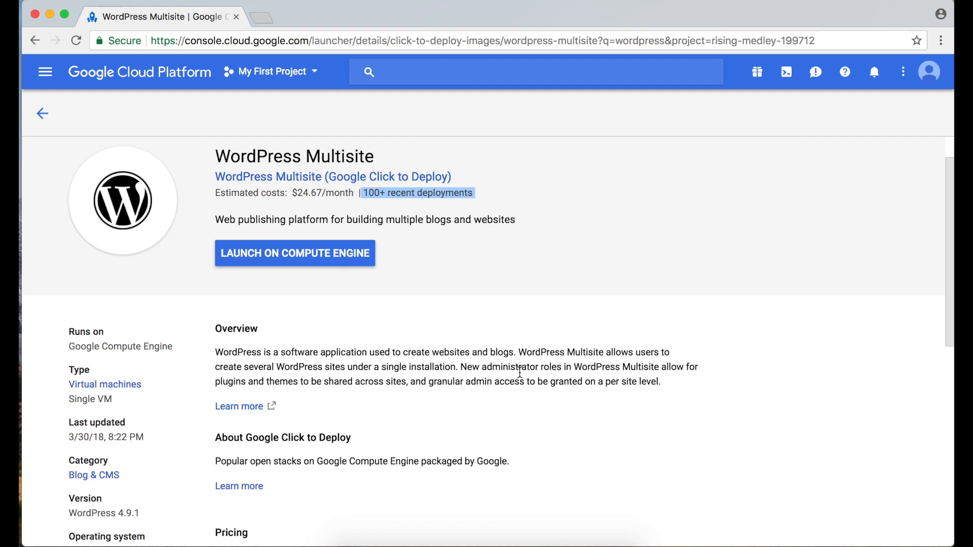
scroll(520, 372, "down", 10)
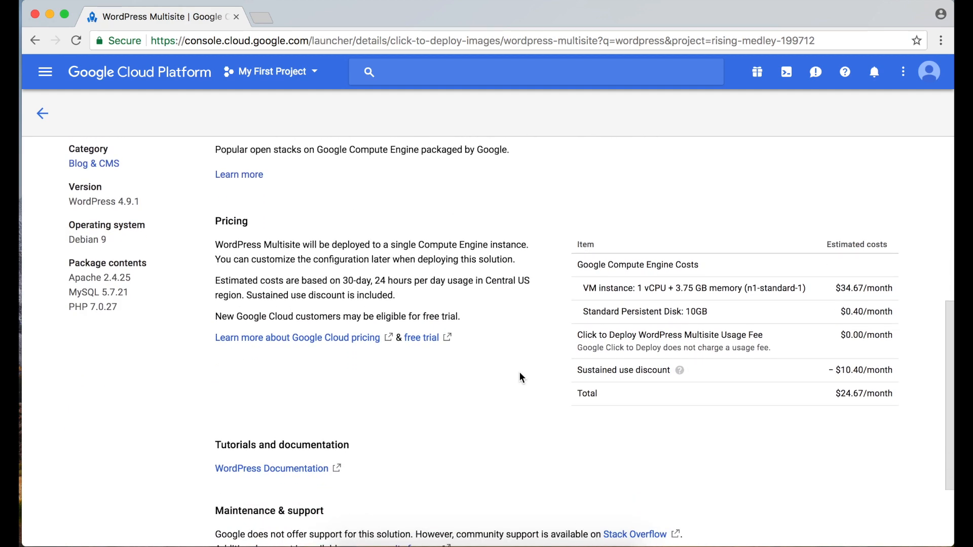
scroll(521, 377, "down", 4)
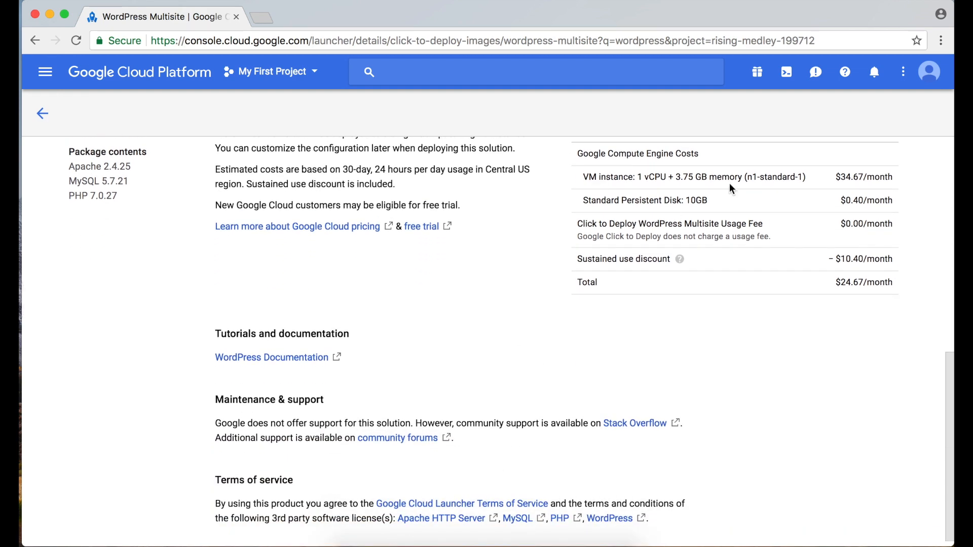
scroll(730, 185, "up", 2)
left_click_drag(609, 226, 712, 226)
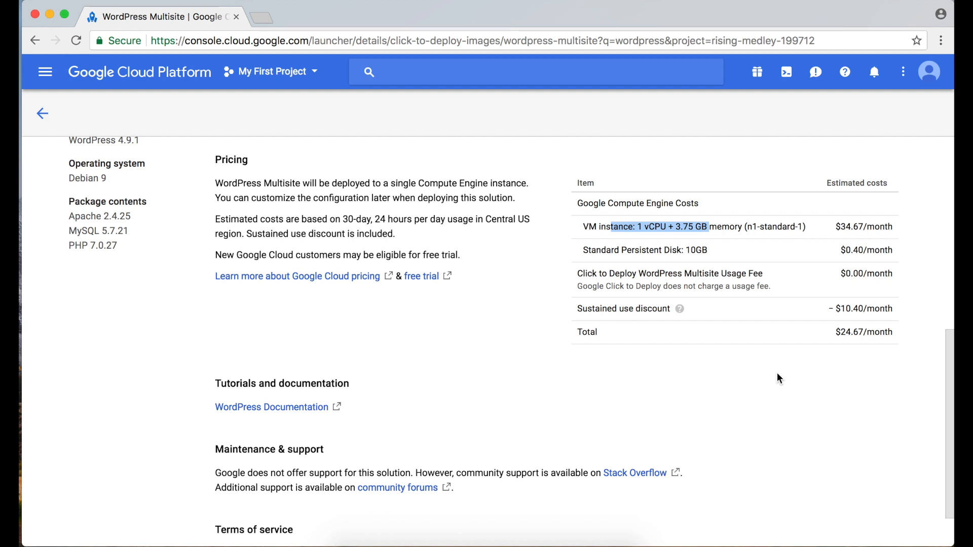
scroll(760, 354, "up", 1)
double_click(697, 267)
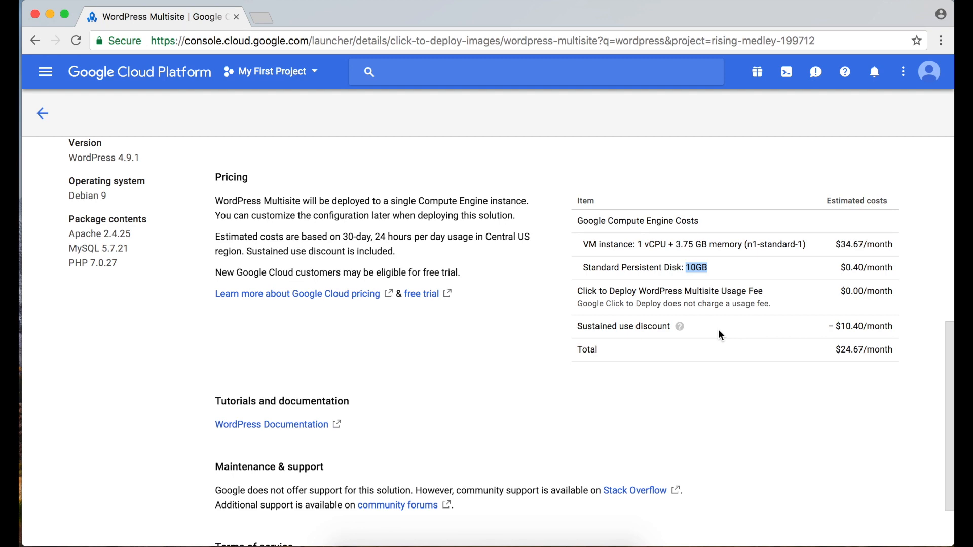
scroll(104, 271, "up", 5)
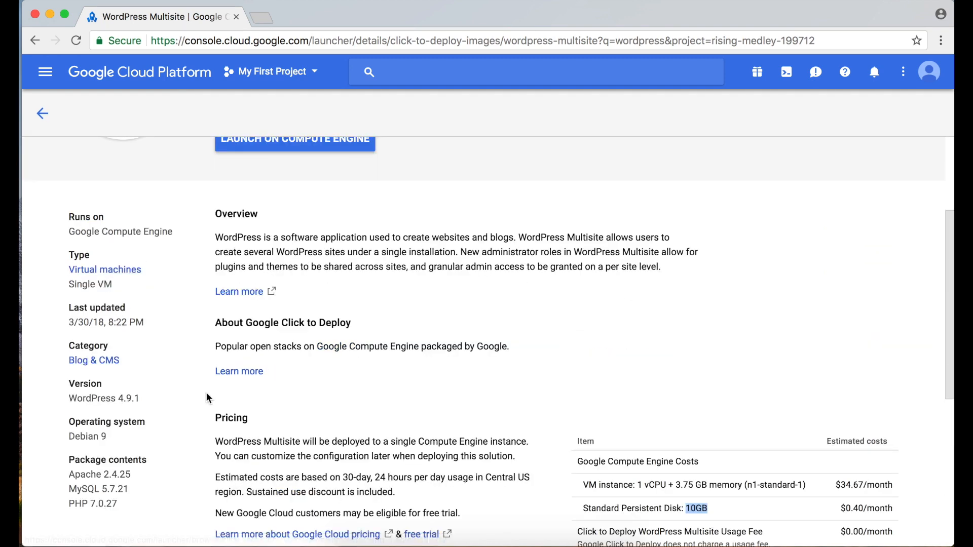
scroll(206, 393, "down", 1)
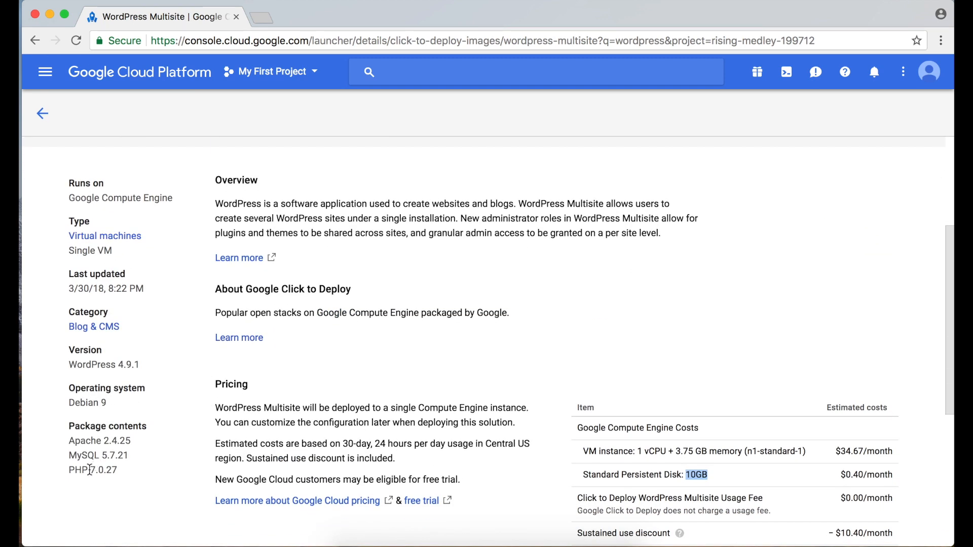
Check the WordPress 4.9.1 package version, then return to the 'wordpress' search results.
left_click_drag(71, 462, 111, 457)
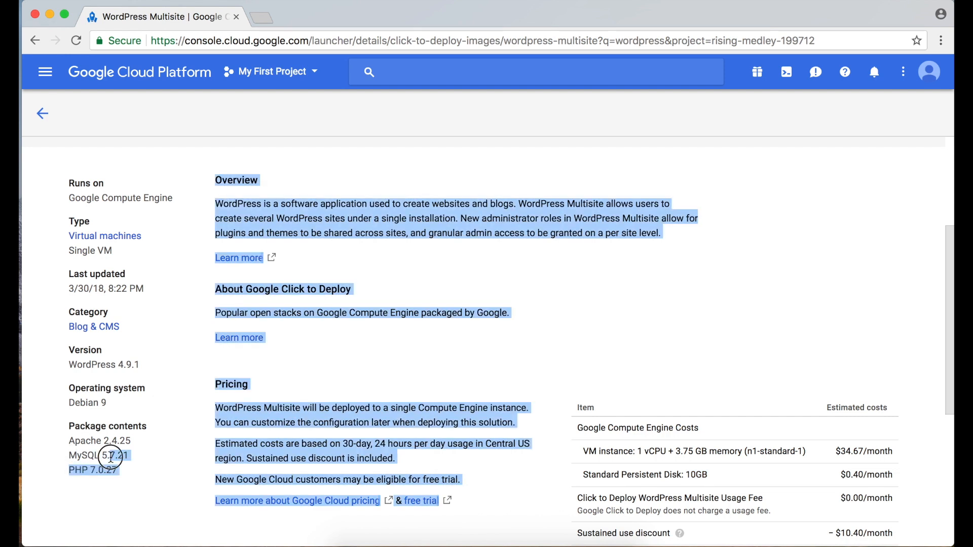
left_click(86, 436)
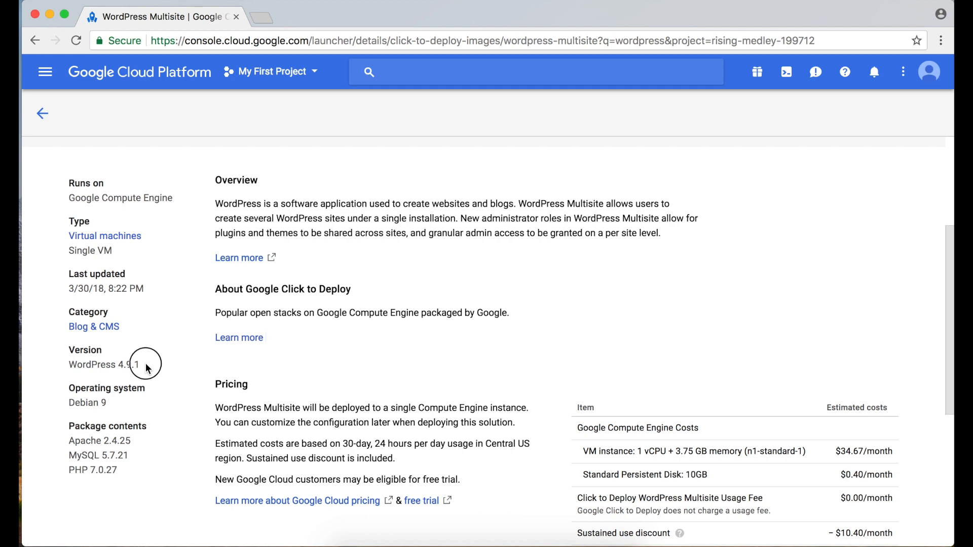
left_click_drag(138, 365, 69, 370)
left_click(84, 361)
left_click_drag(142, 365, 77, 362)
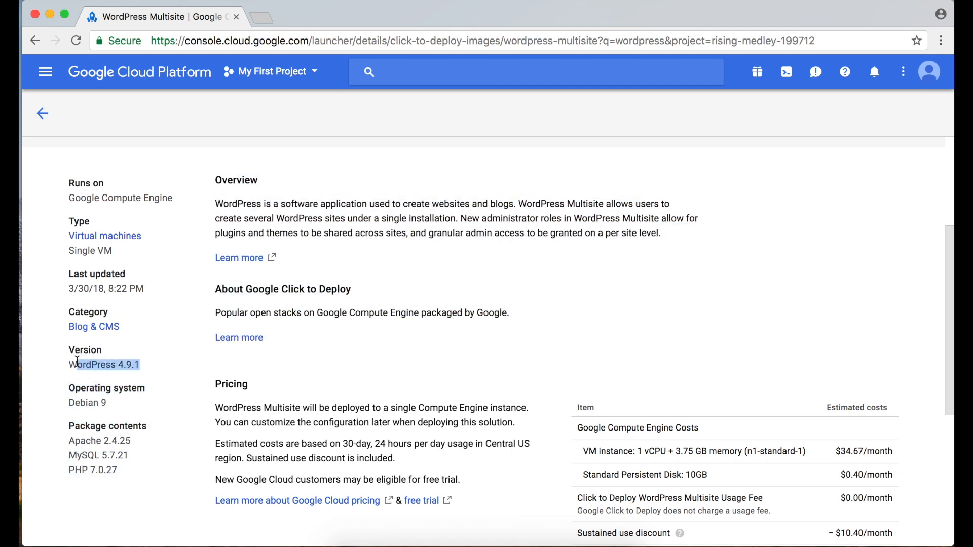
left_click(54, 124)
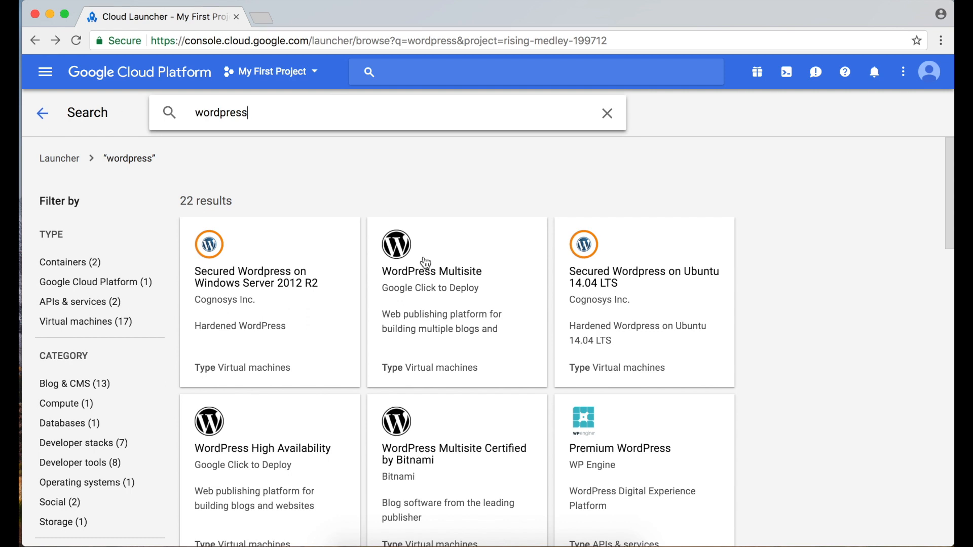
Open the WordPress (Google Click to Deploy) listing and review its cost and package versions.
scroll(214, 386, "down", 8)
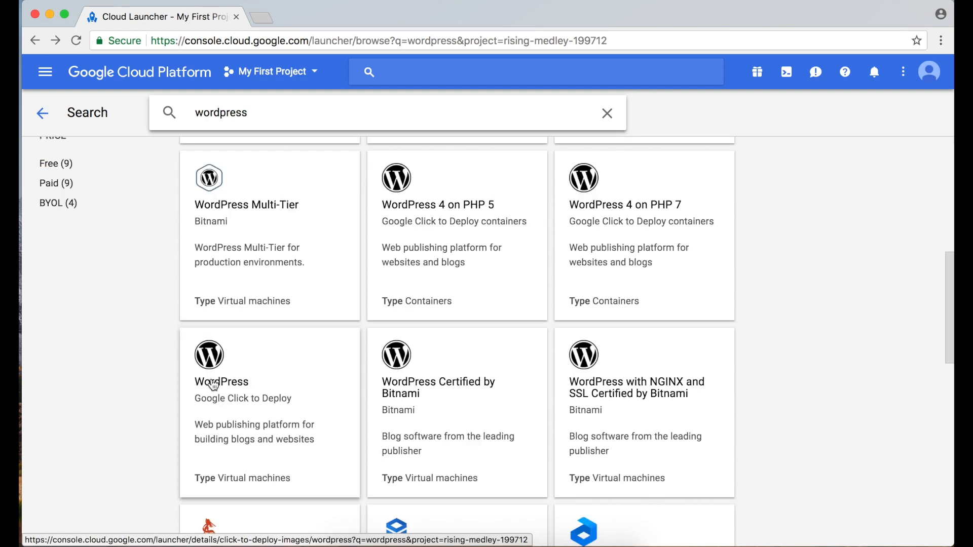
left_click(278, 388)
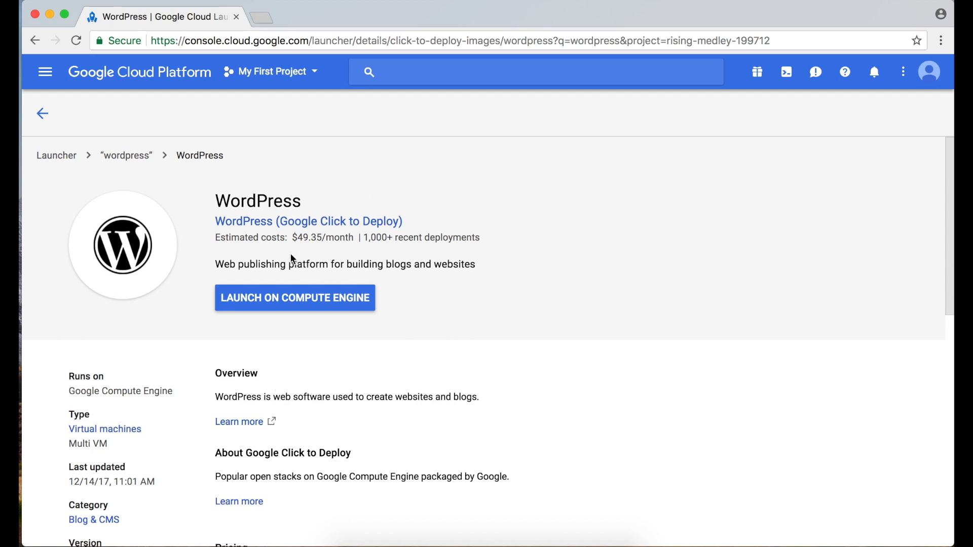
left_click_drag(279, 240, 428, 255)
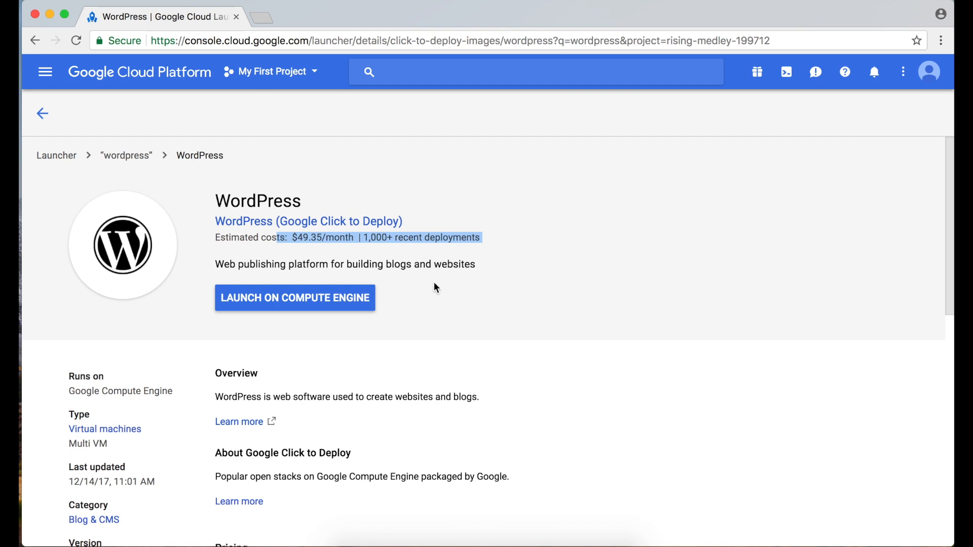
scroll(435, 284, "down", 7)
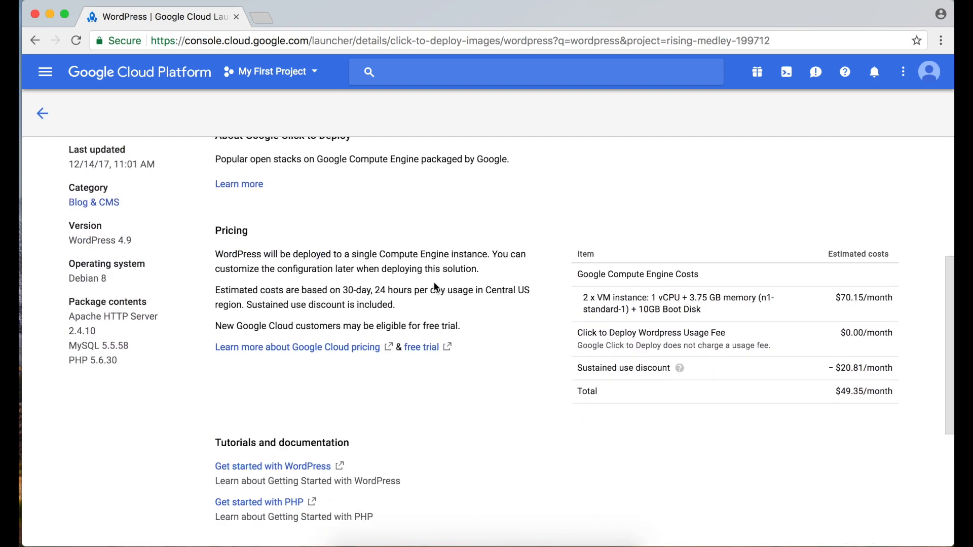
left_click_drag(582, 285, 751, 304)
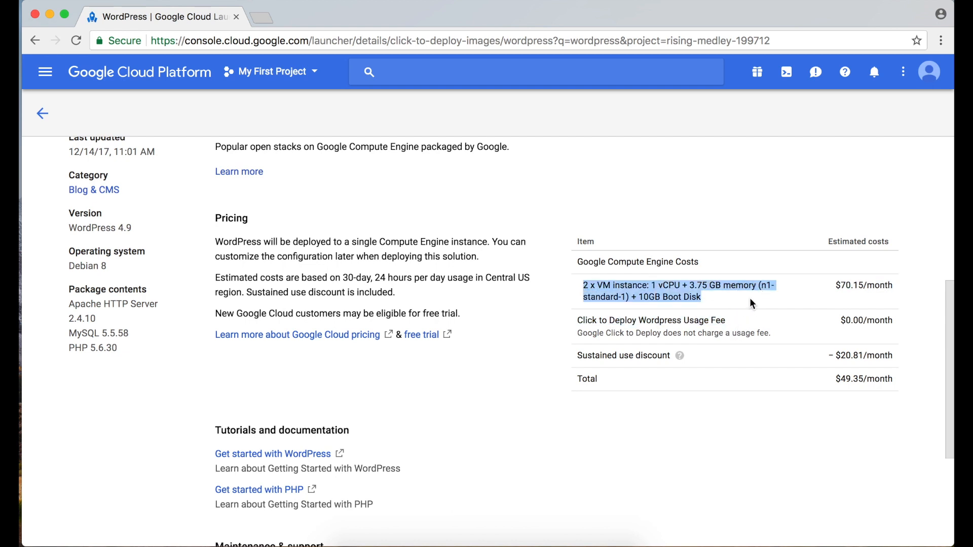
left_click(635, 290)
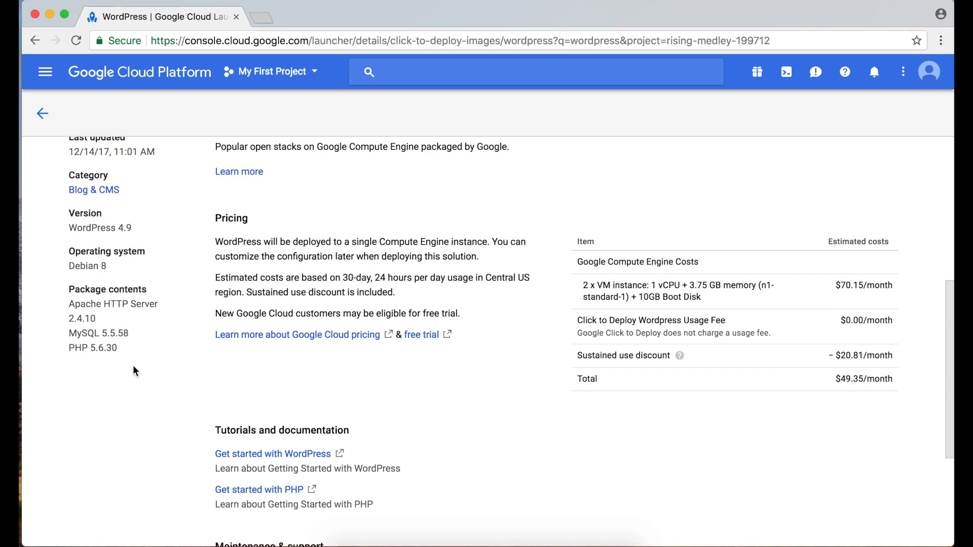
left_click_drag(134, 361, 73, 305)
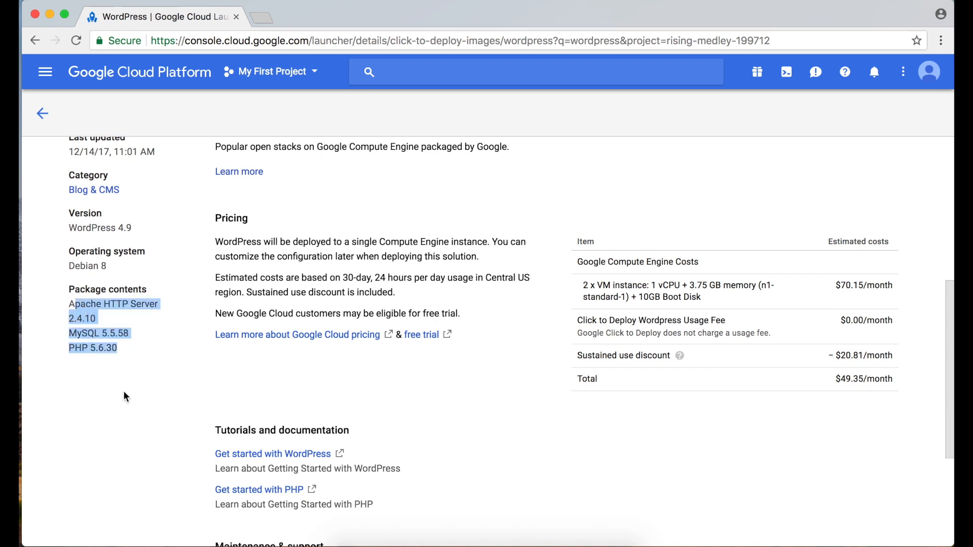
Launch the WordPress listing on Compute Engine to start a new deployment.
scroll(124, 394, "up", 1)
scroll(124, 394, "up", 2)
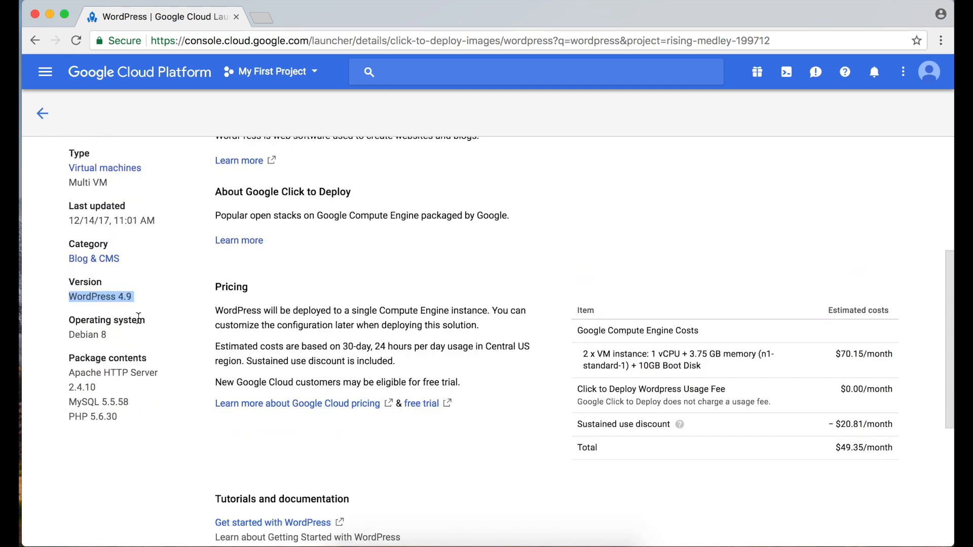
scroll(251, 385, "up", 5)
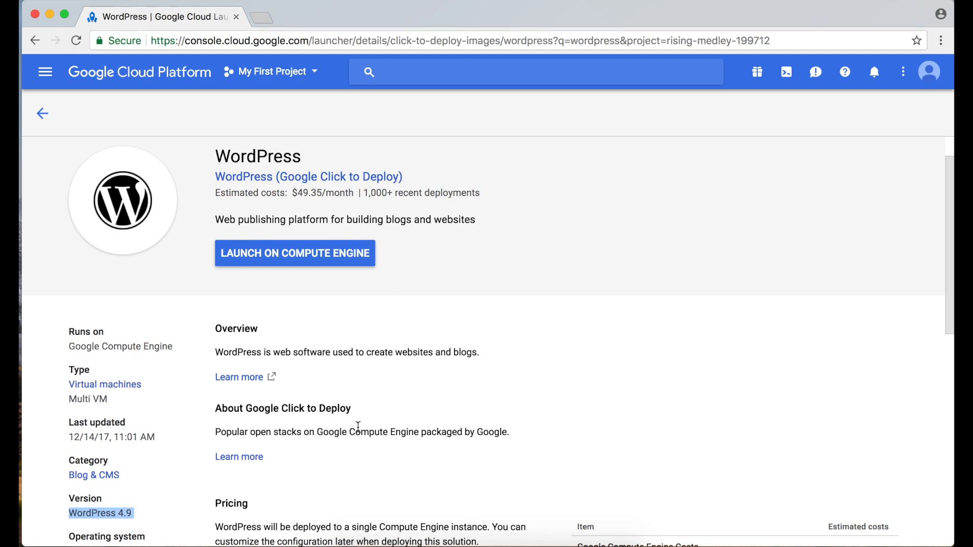
left_click(254, 254)
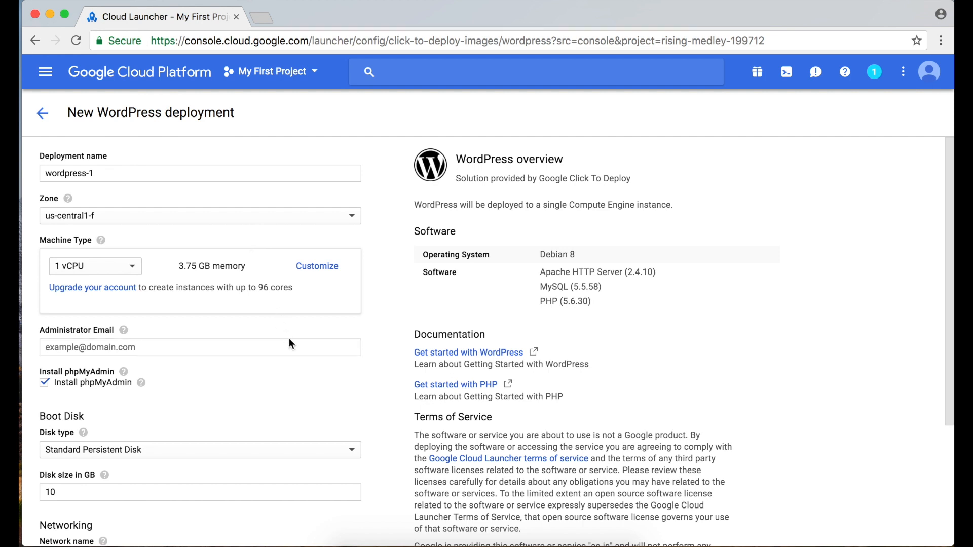
Replace the deployment name wordpress-1 with caninternationtravel.
left_click(128, 172)
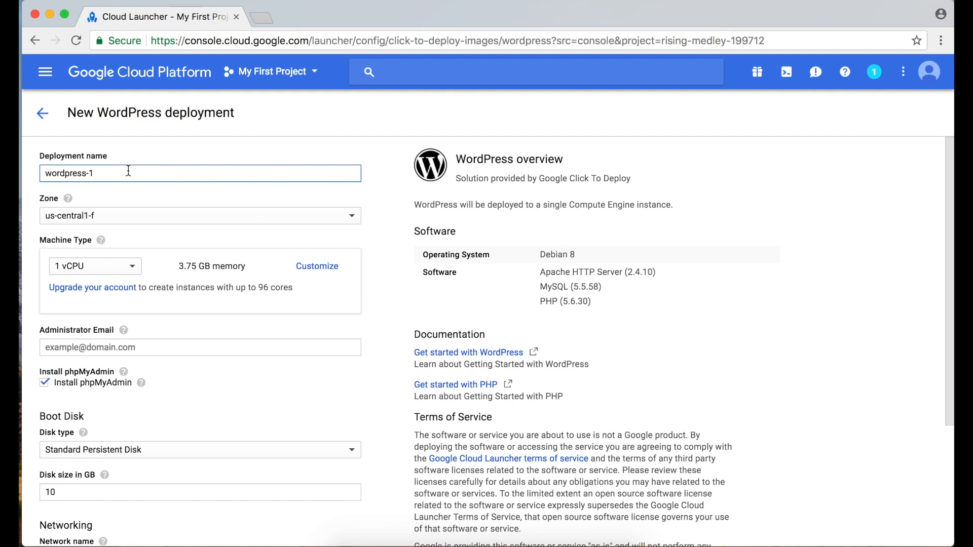
triple_click(129, 171)
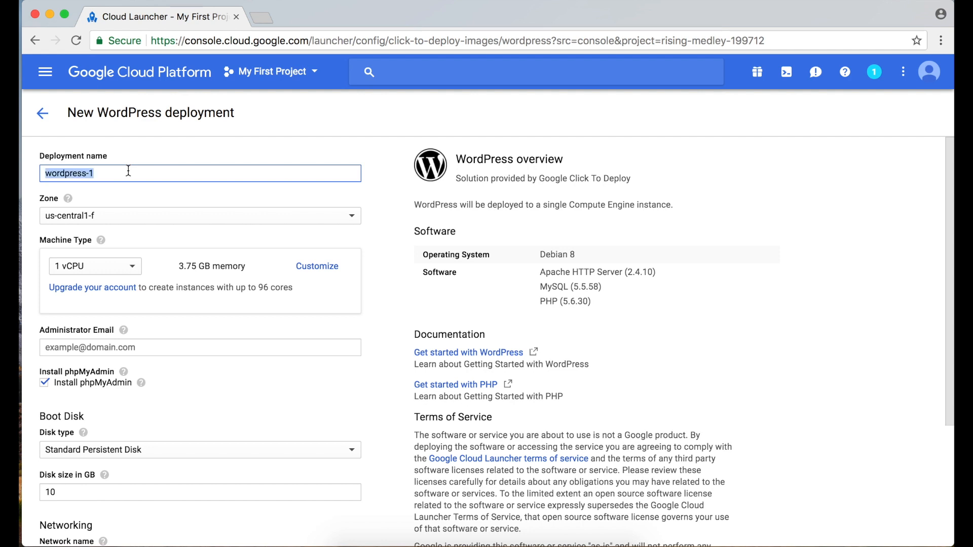
type("canint")
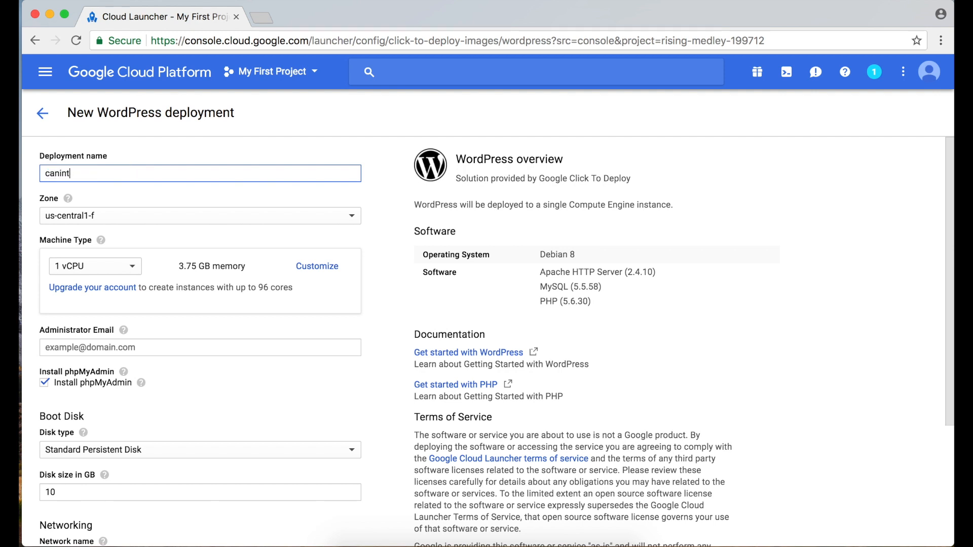
type("ernationtravel")
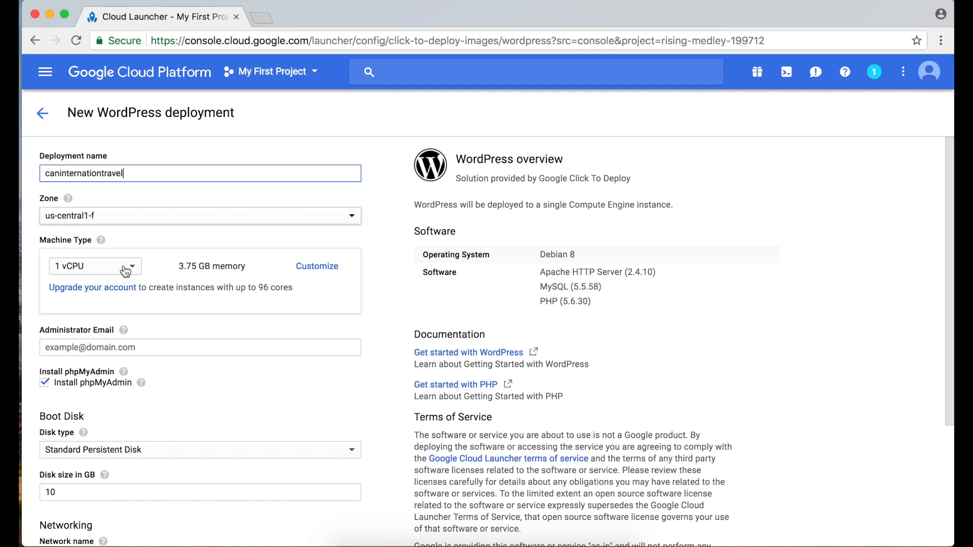
Set the deployment zone to us-east4-a.
left_click(114, 222)
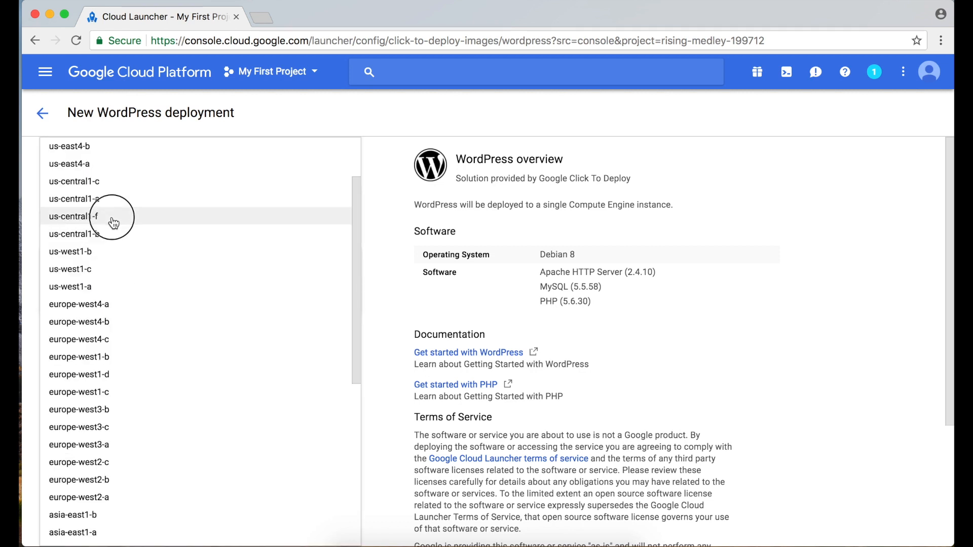
scroll(152, 207, "up", 3)
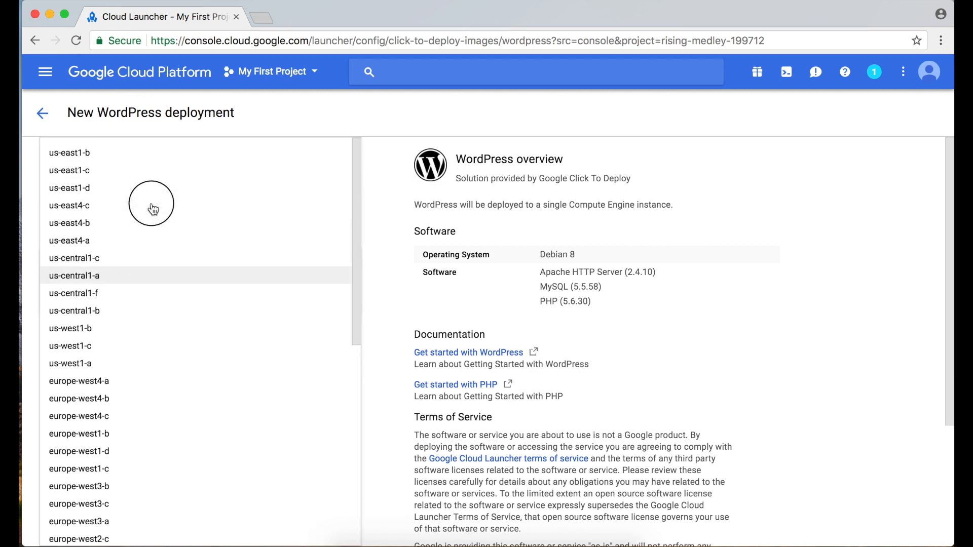
left_click(122, 240)
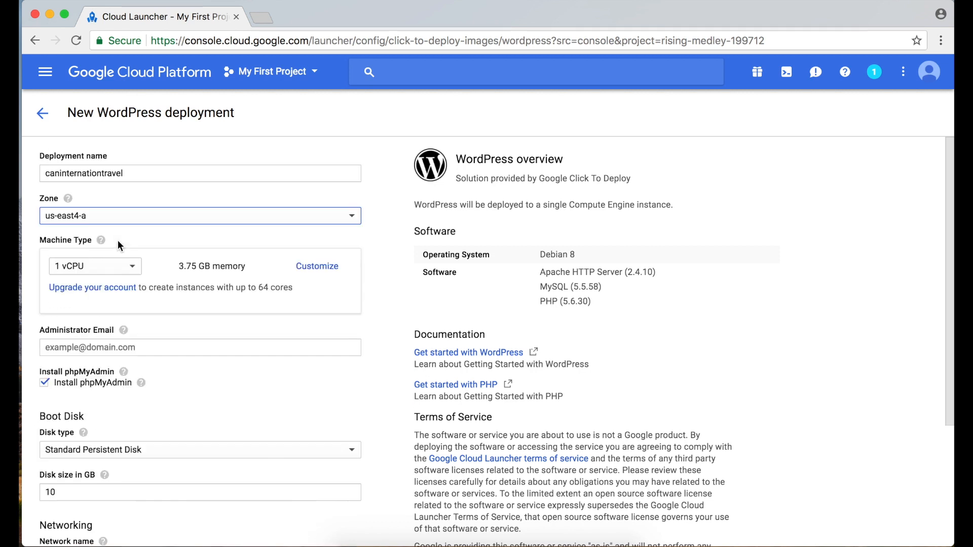
Choose the micro machine type with 1 shared vCPU and 0.6 GB memory.
left_click(115, 273)
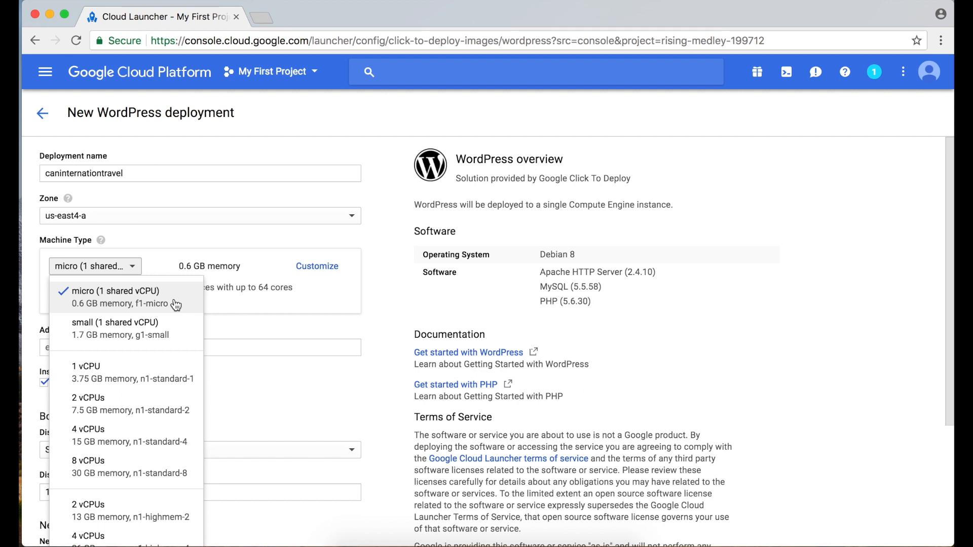
left_click(176, 304)
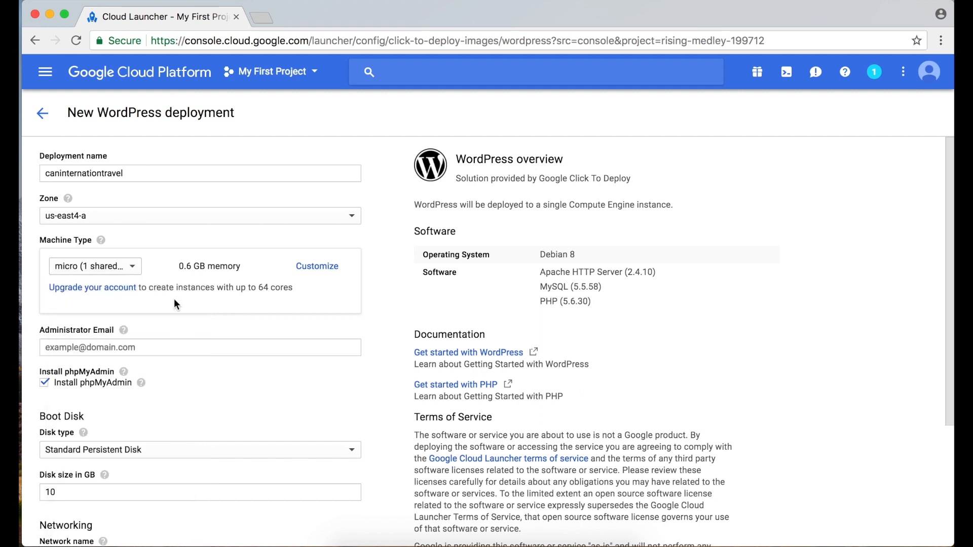
left_click(325, 271)
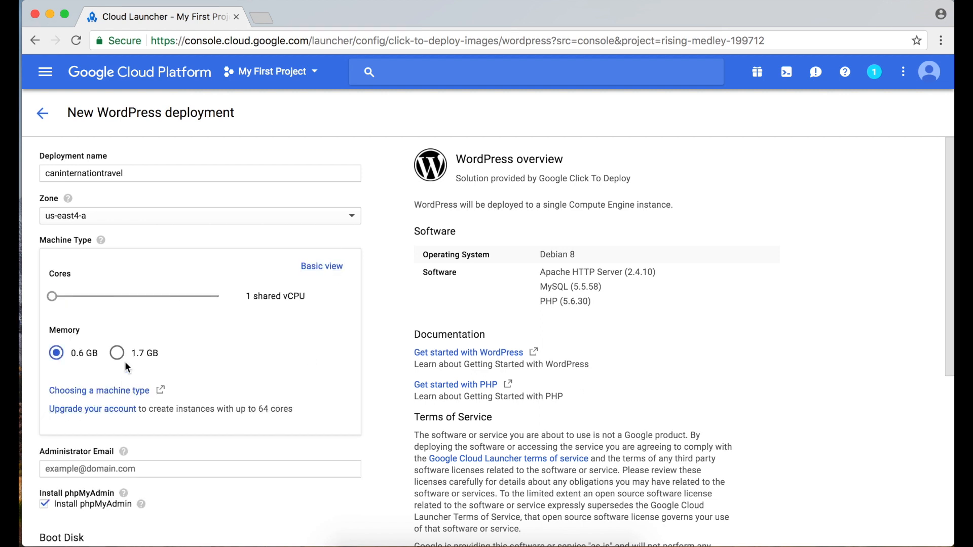
left_click(118, 355)
left_click(58, 355)
scroll(61, 361, "down", 3)
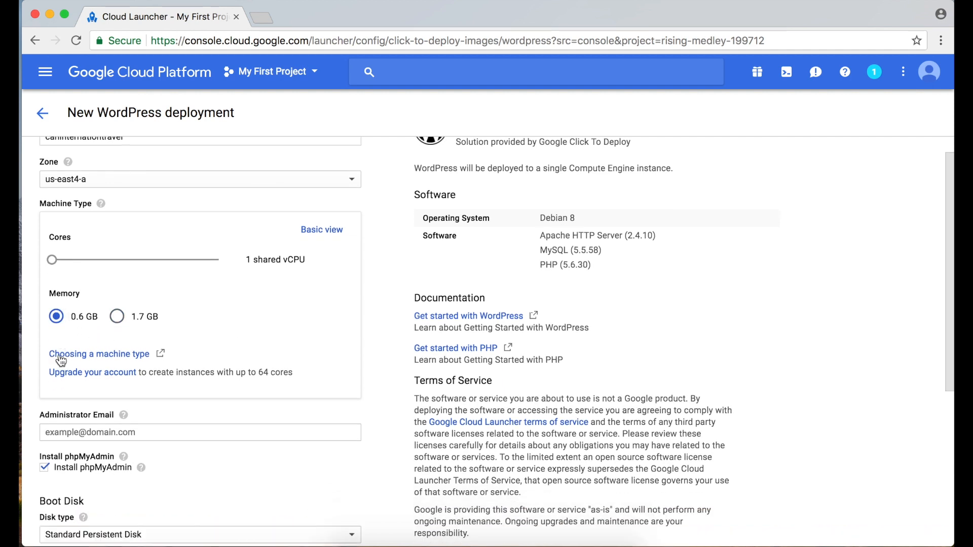
left_click(94, 361)
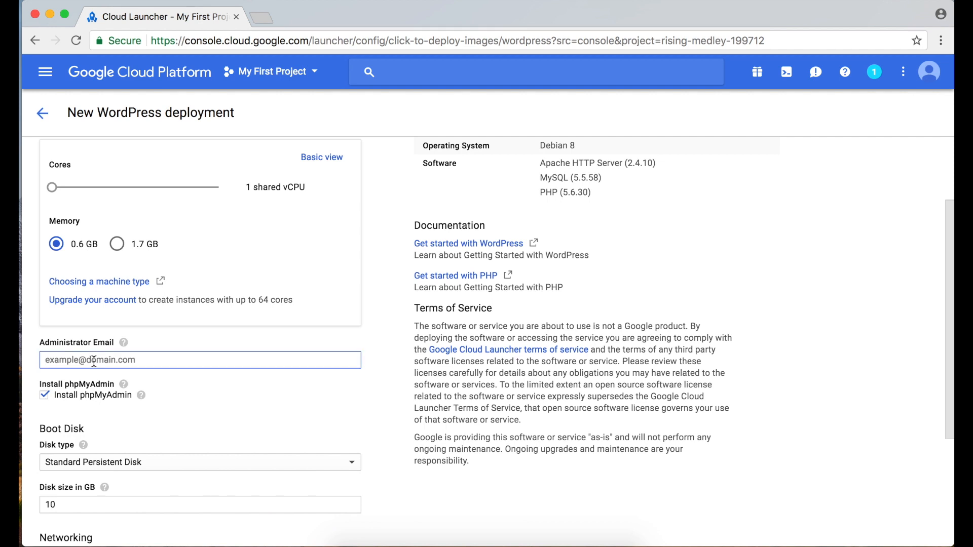
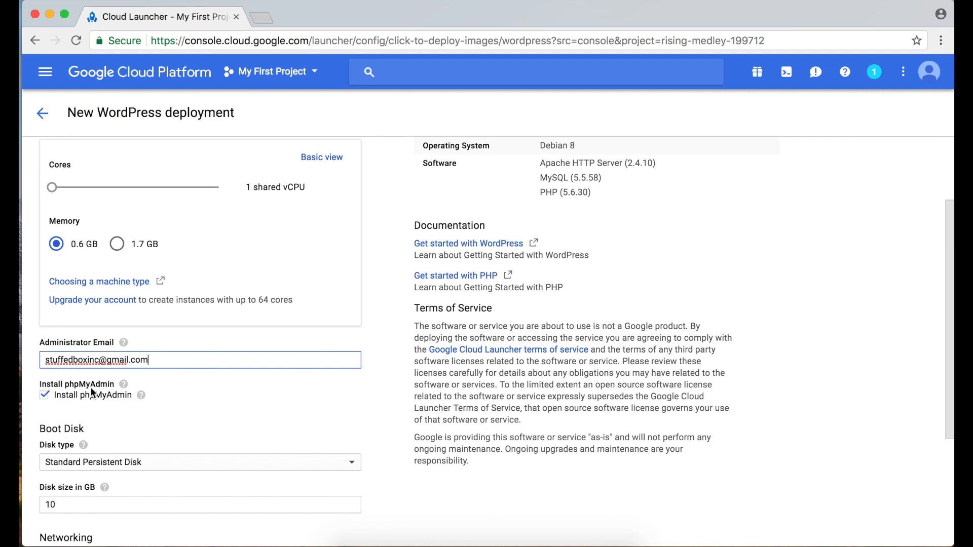
Enter the administrator e-mail and scroll past the 10 GB disk and HTTP/HTTPS firewall settings.
scroll(168, 432, "down", 3)
scroll(168, 432, "down", 3)
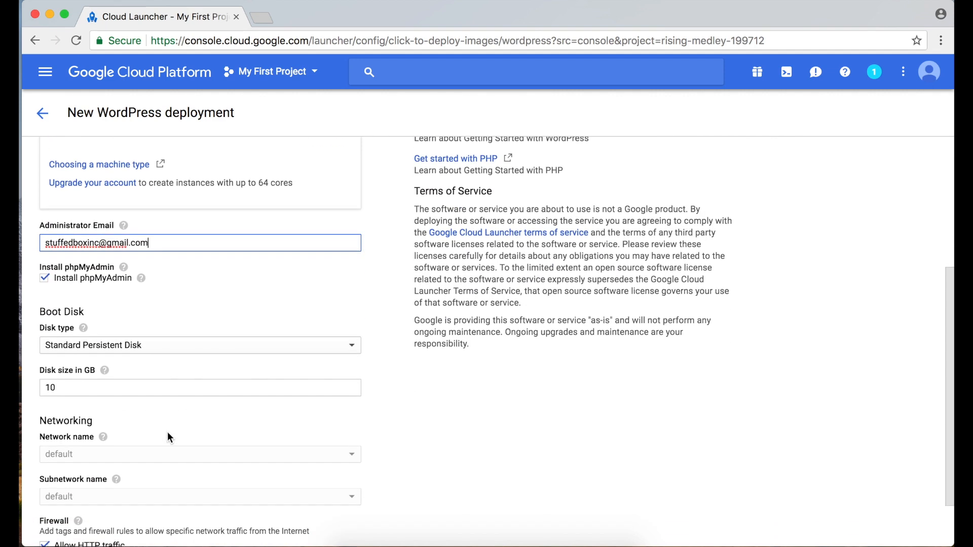
left_click(200, 329)
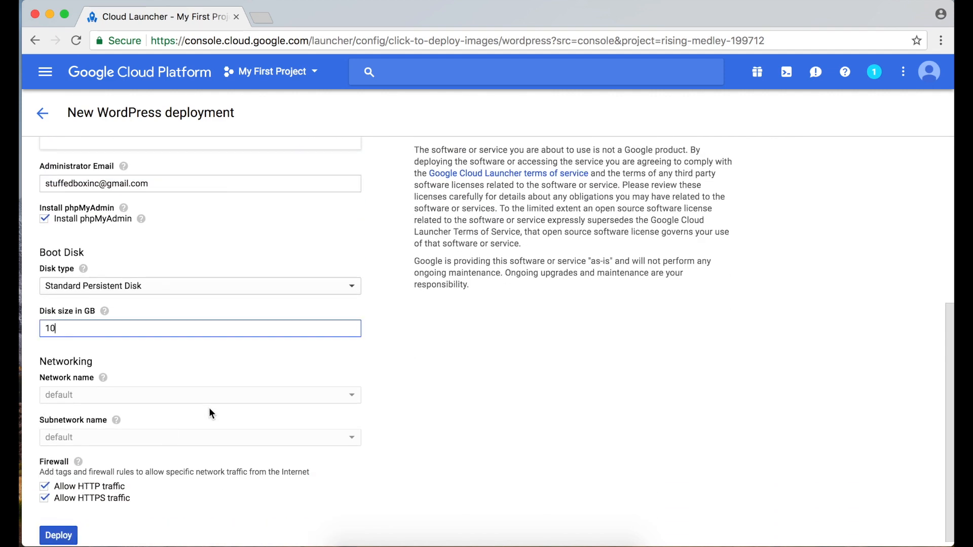
scroll(209, 408, "down", 1)
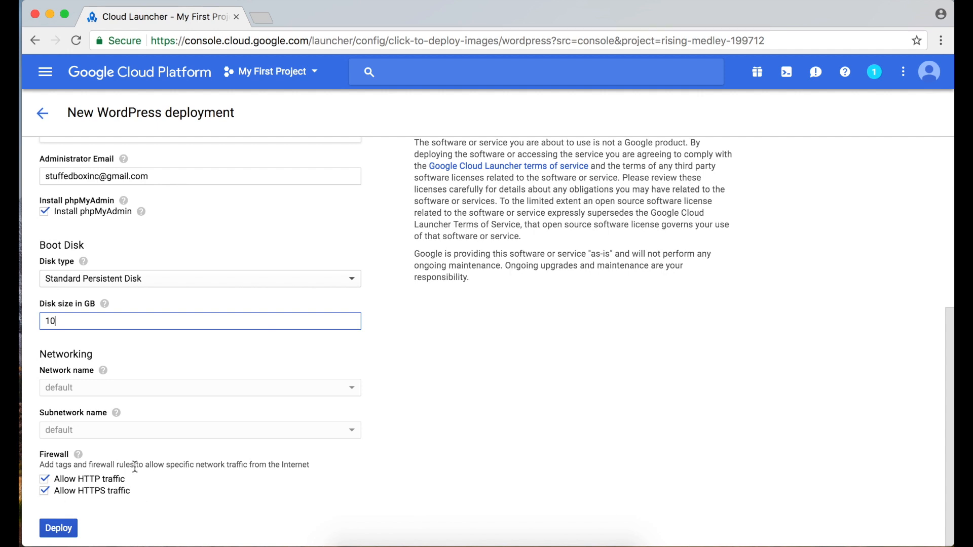
Deploy the caninternationtravel WordPress instance and dismiss the Deployment Manager welcome dialog.
left_click(59, 528)
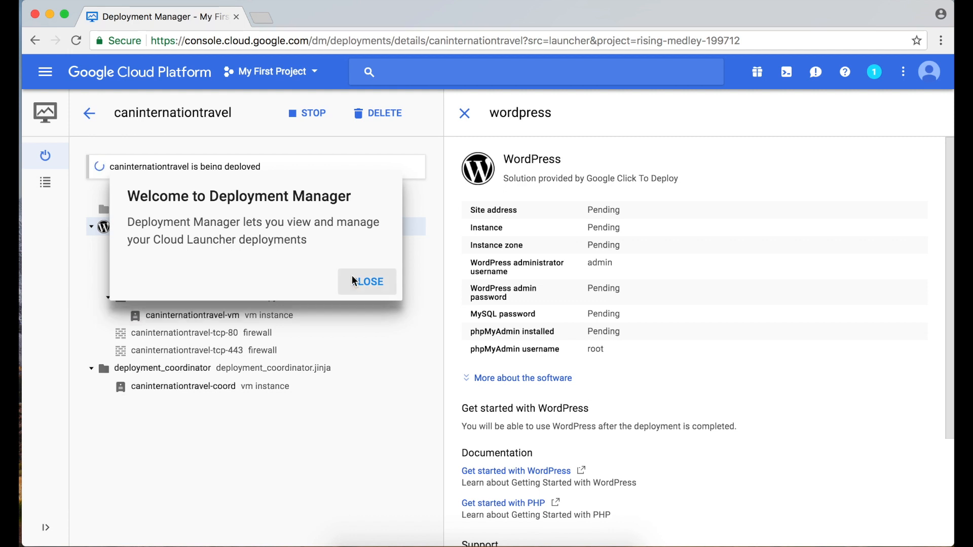
left_click(368, 280)
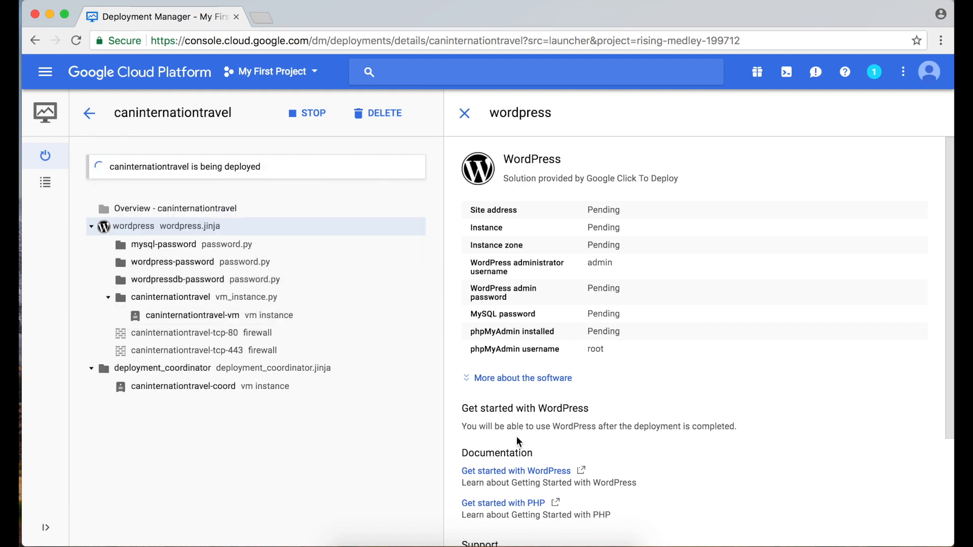
scroll(519, 442, "down", 3)
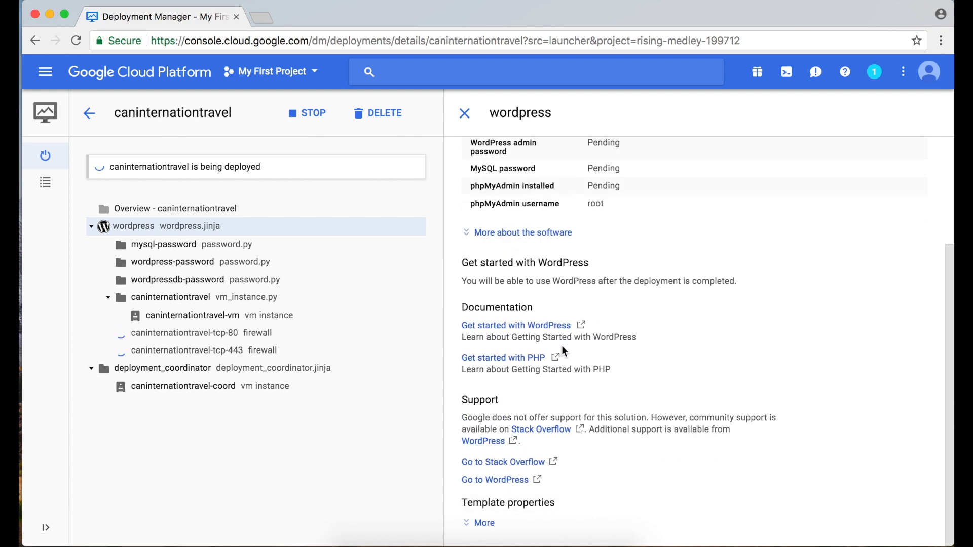
scroll(564, 351, "up", 3)
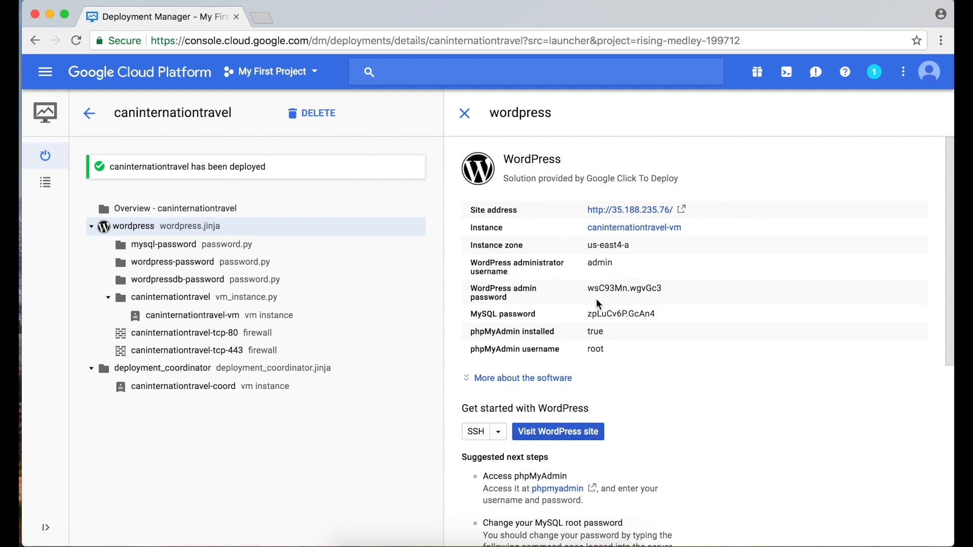
Open the deployment's site address 35.188.235.76 in a new browser tab.
scroll(596, 304, "down", 2)
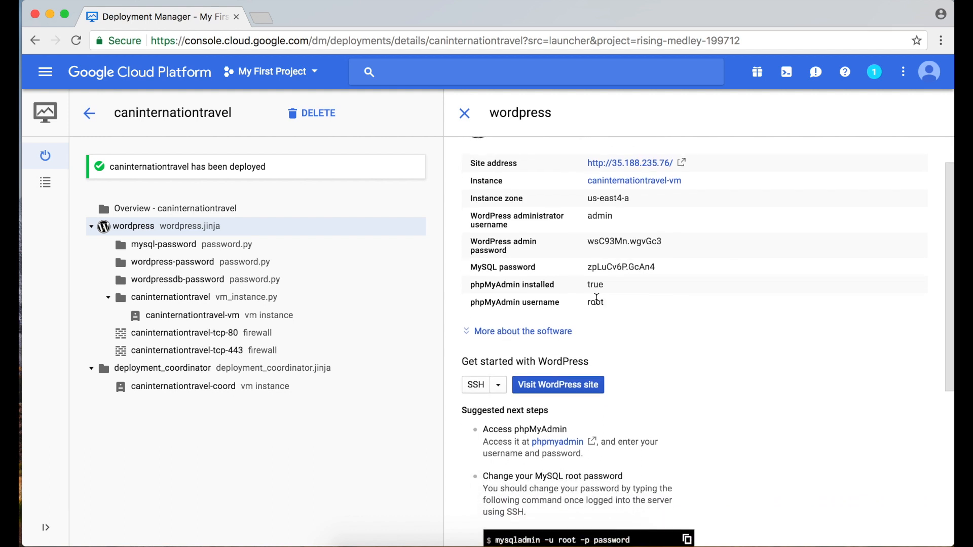
scroll(596, 300, "down", 4)
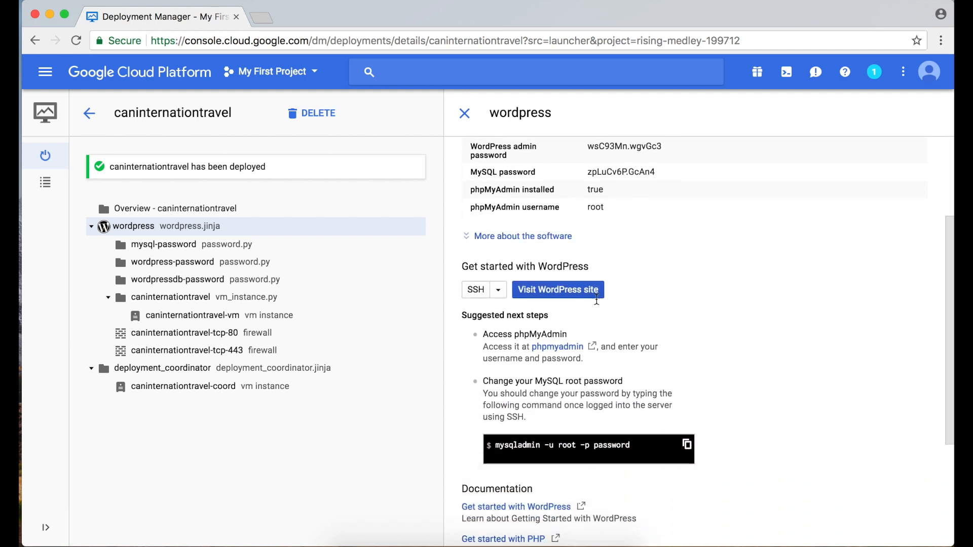
scroll(598, 303, "down", 6)
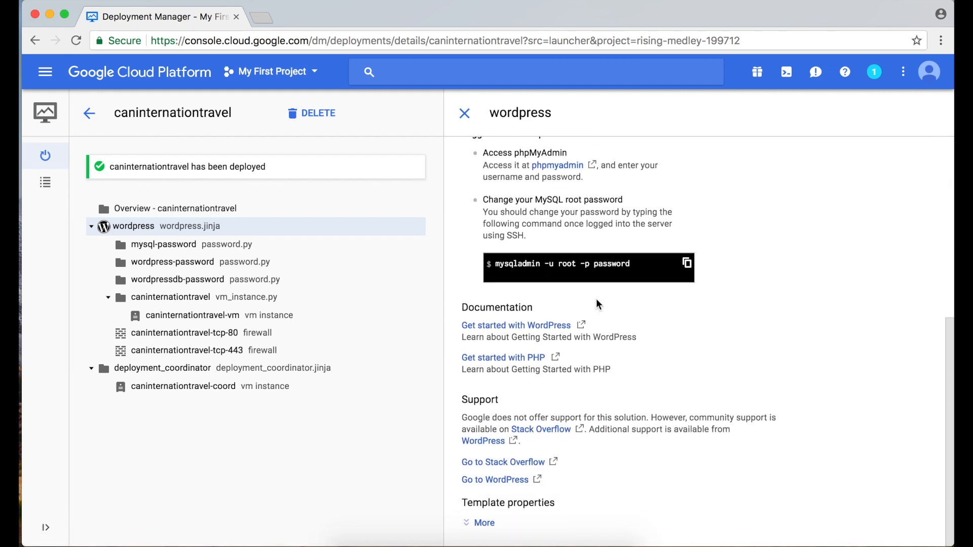
scroll(596, 300, "up", 12)
left_click(29, 41)
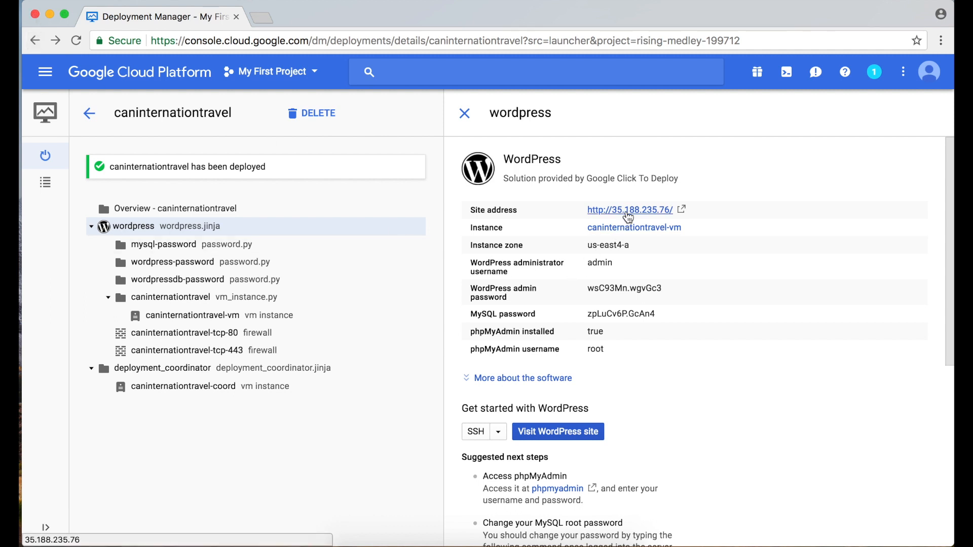
left_click(681, 209)
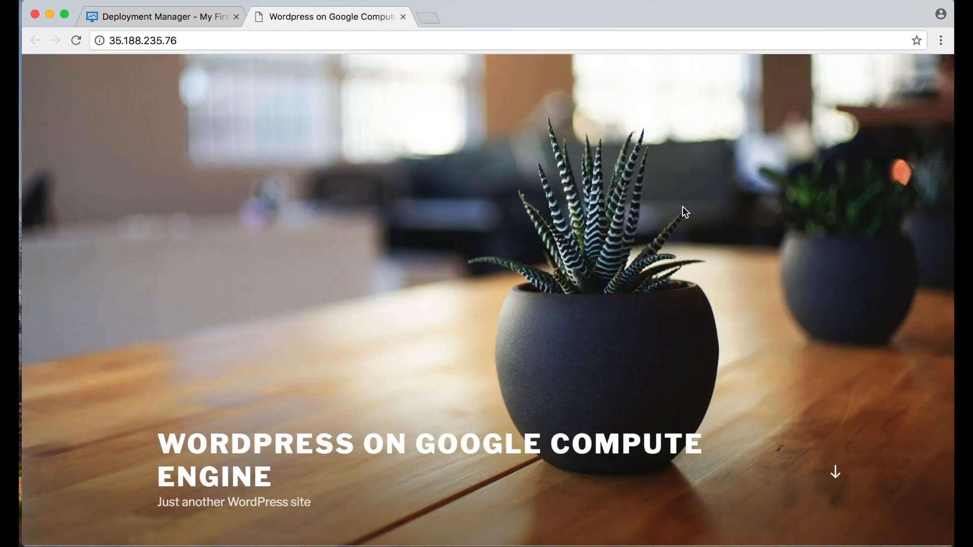
Look over the 'WordPress on Google Compute Engine' homepage, then close its tab.
scroll(221, 238, "down", 15)
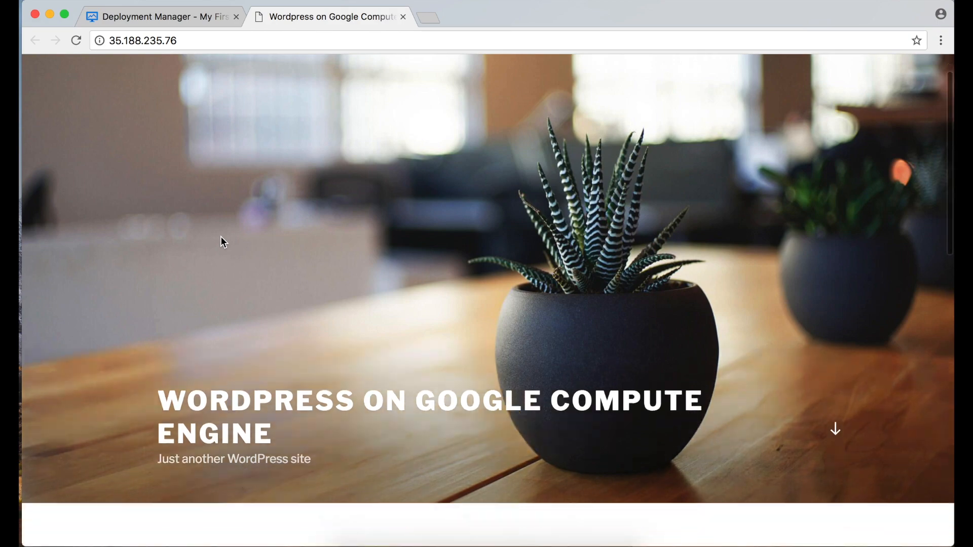
scroll(221, 236, "up", 15)
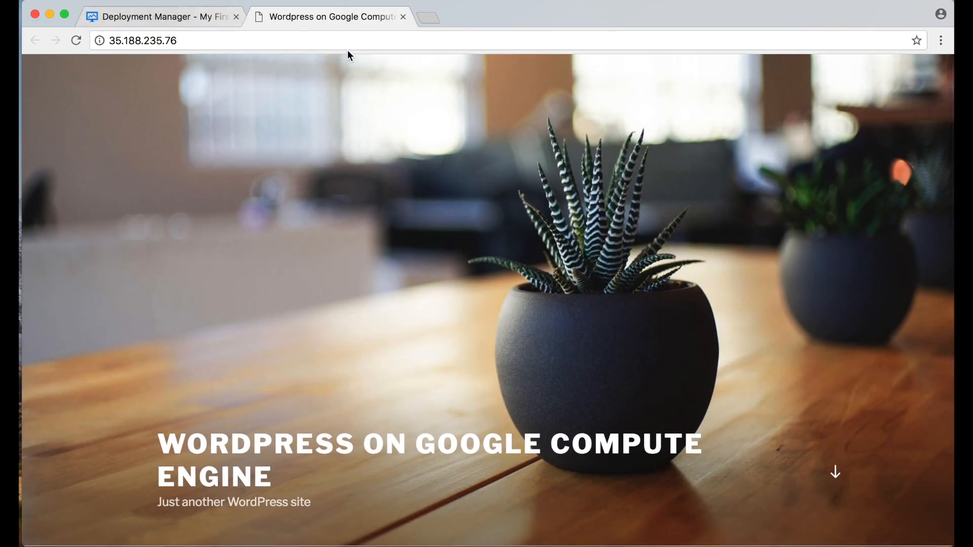
left_click(403, 17)
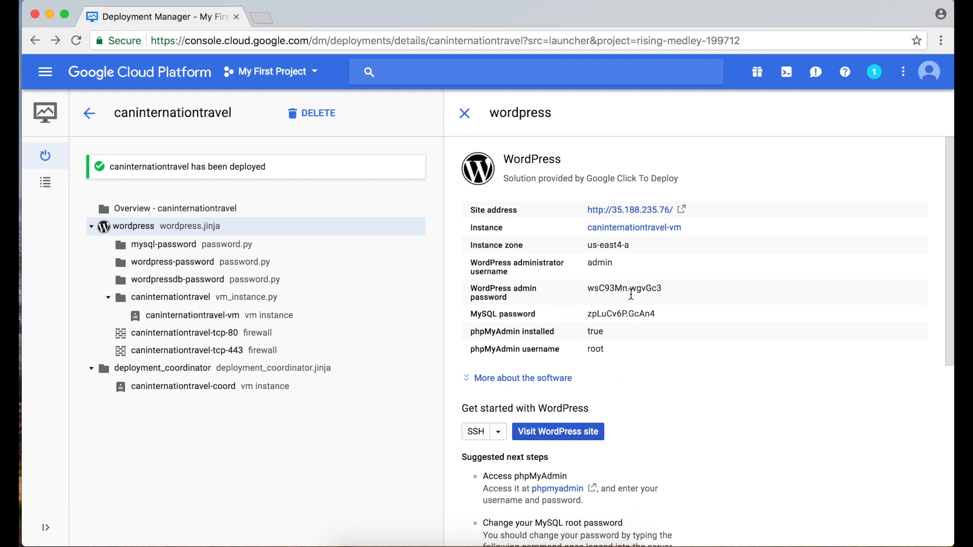
Select the admin password and reopen the WordPress site at 35.188.235.76 in a new tab.
double_click(621, 288)
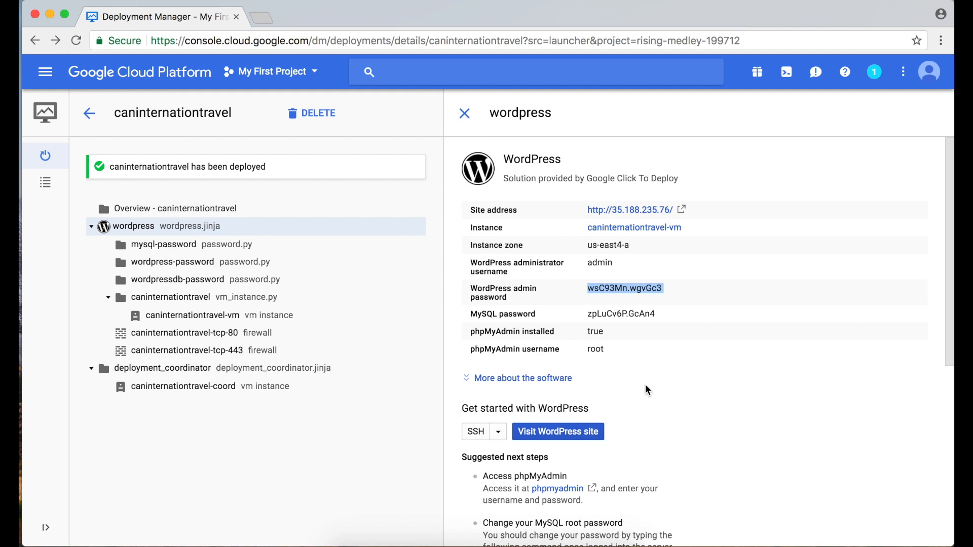
left_click(567, 437)
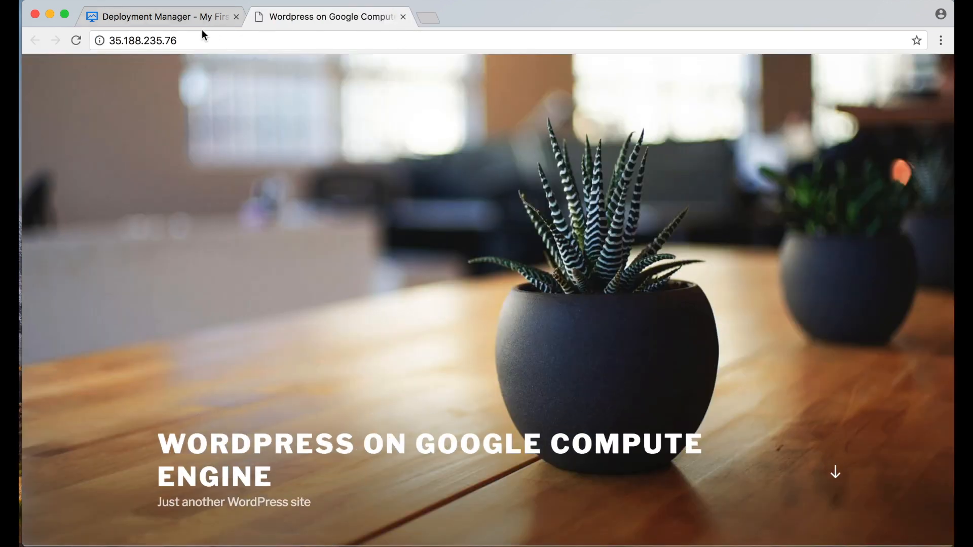
left_click(195, 42)
Load the site's /wp-admin login and copy the admin password from the deployment details.
type("/w")
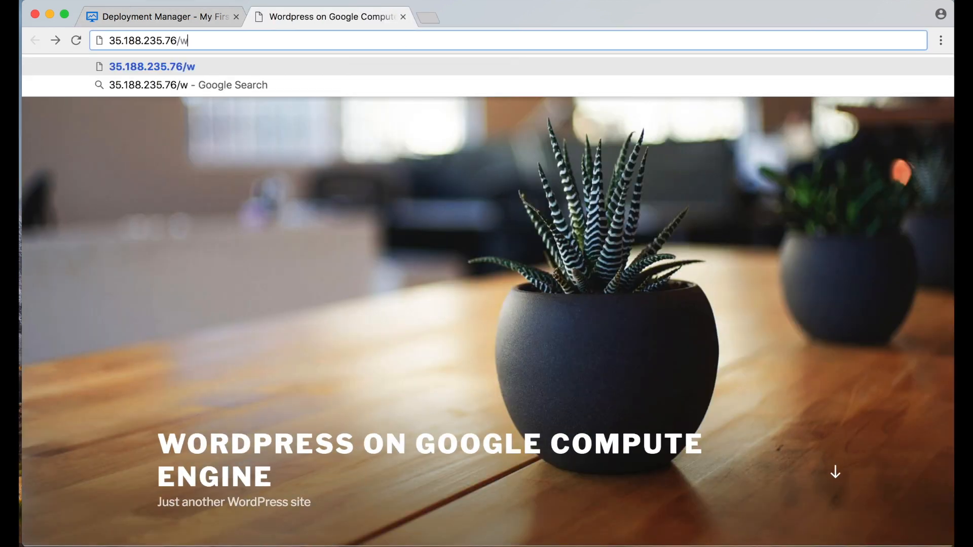
type("p-admin")
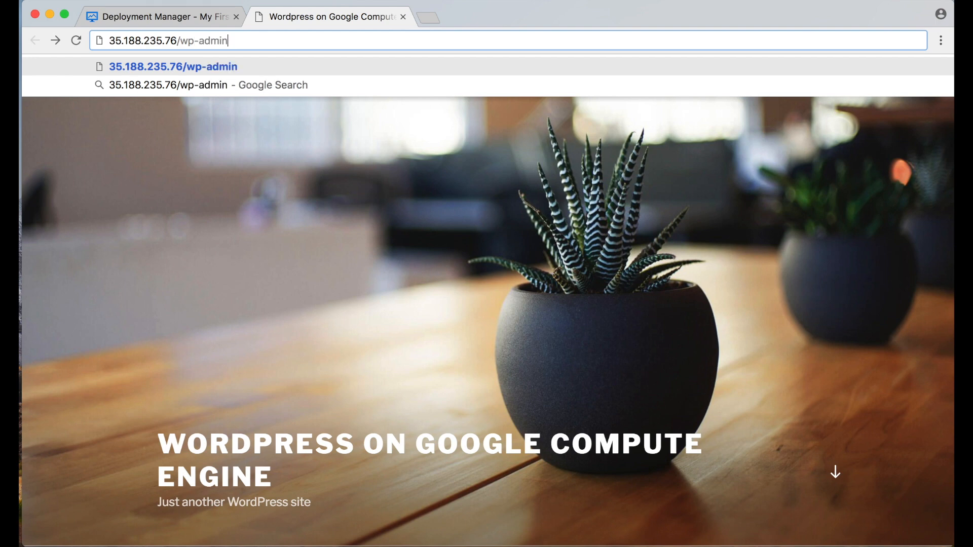
key("Return")
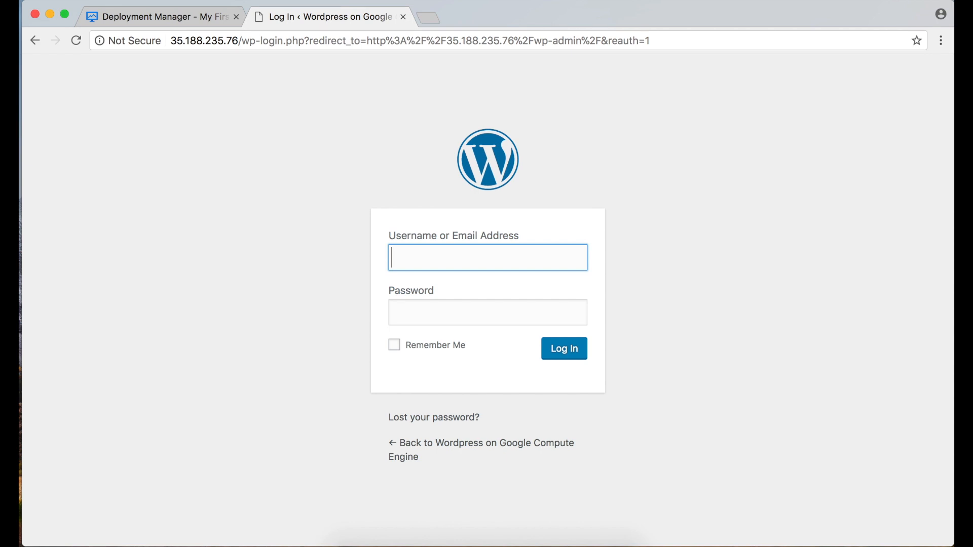
left_click(129, 16)
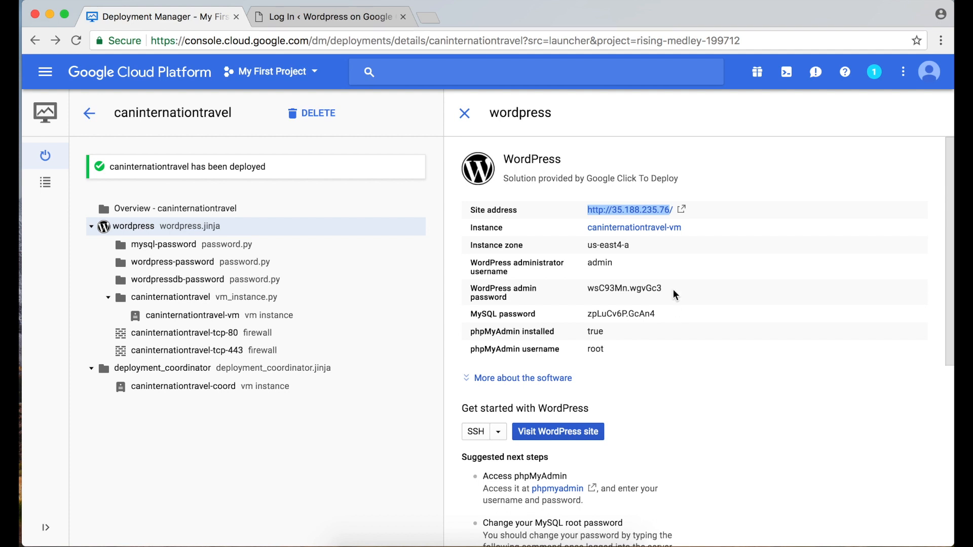
left_click_drag(673, 291, 588, 298)
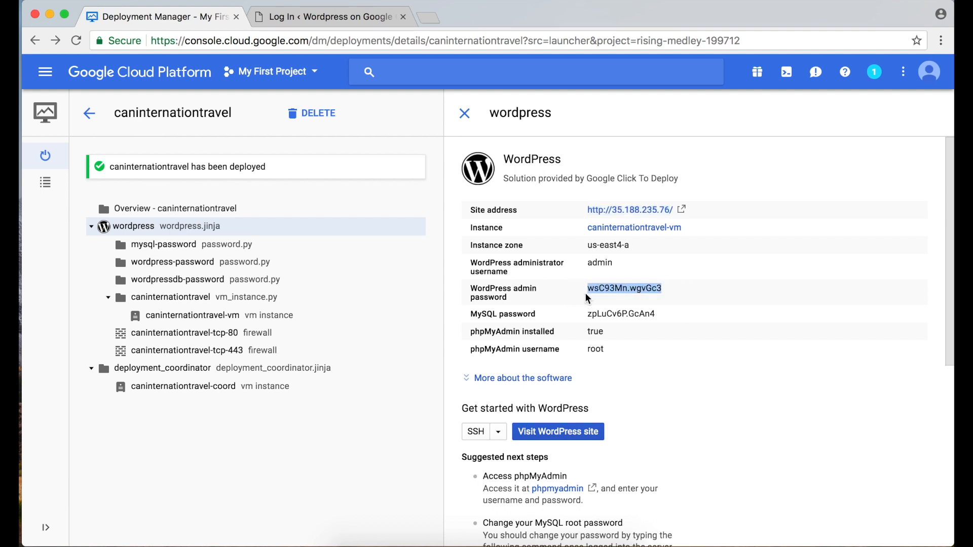
Log in to WordPress as admin with the copied password.
left_click(341, 19)
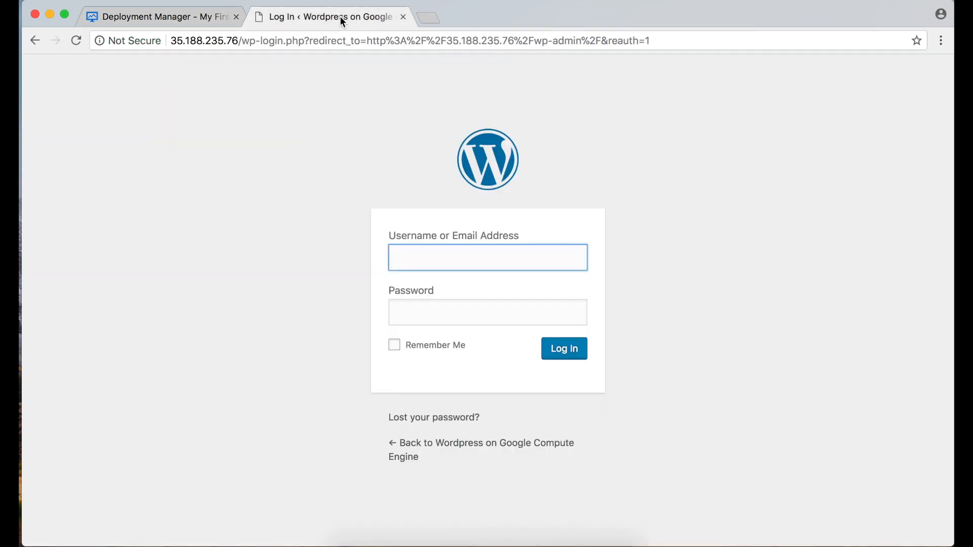
type("admin")
key("Tab")
key("super+v")
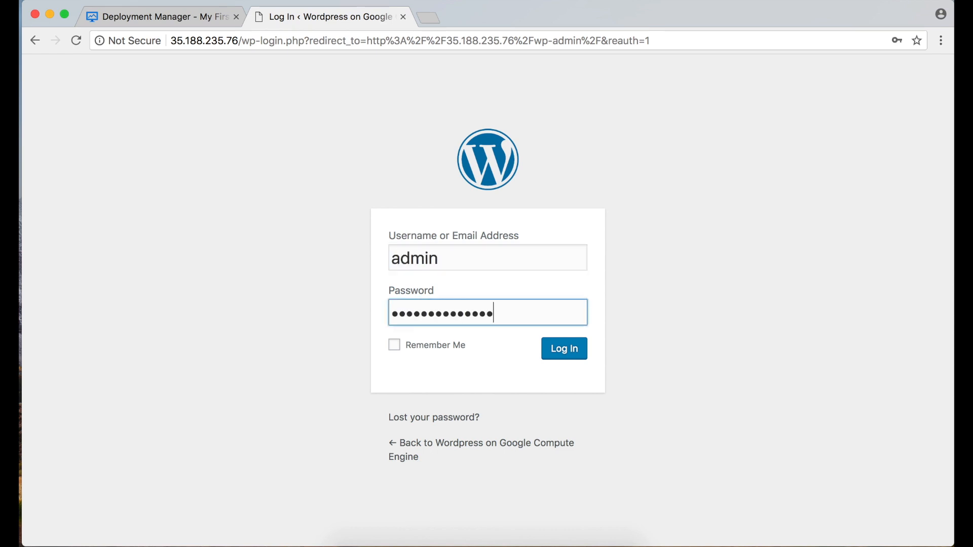
left_click(566, 350)
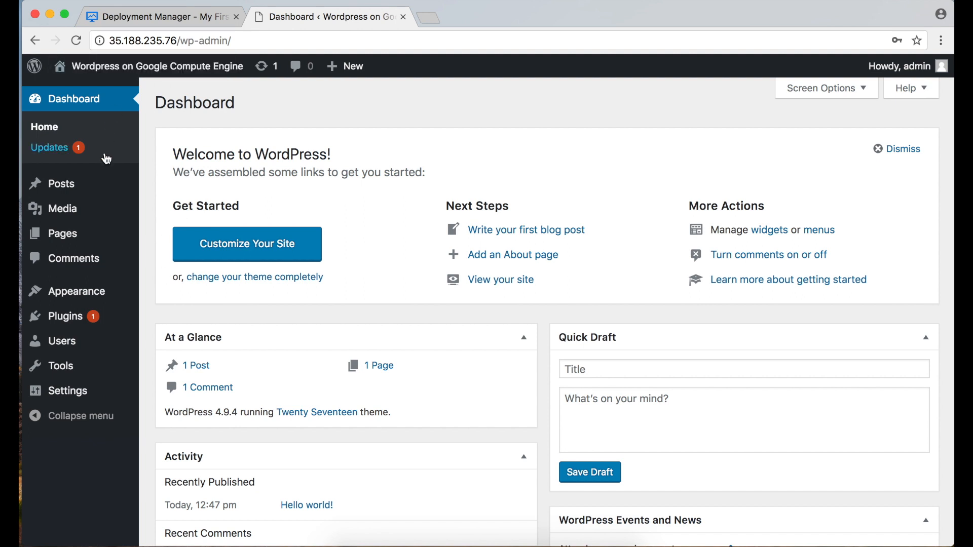
mouse_move(80, 351)
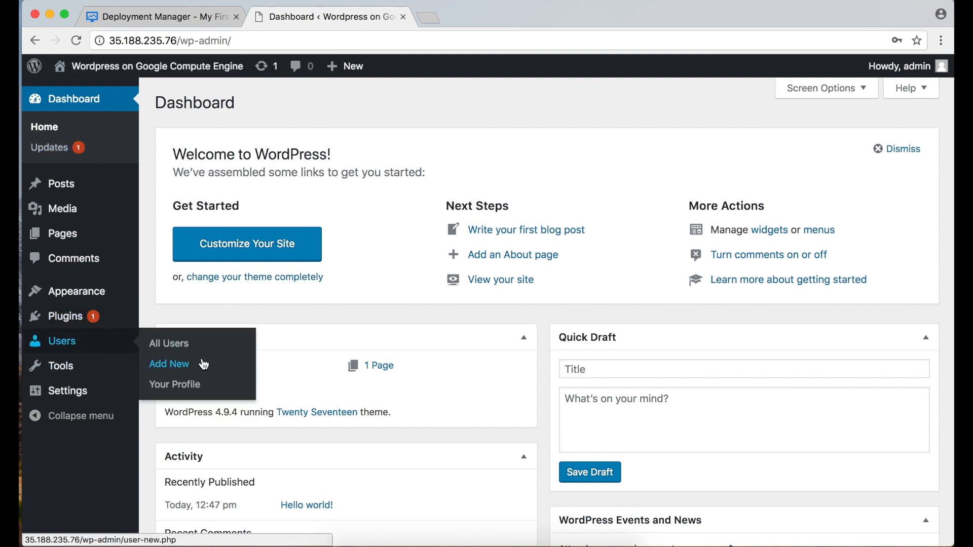
left_click(178, 343)
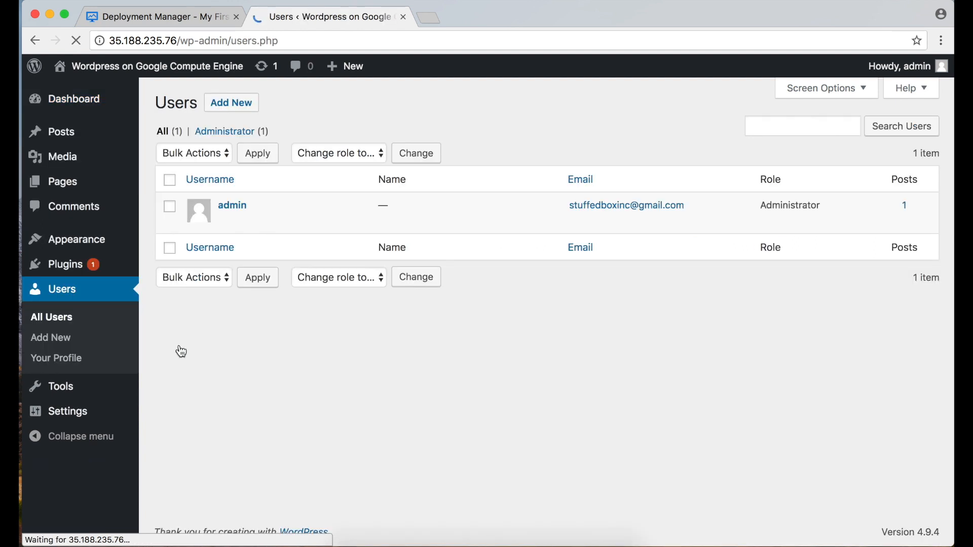
left_click(230, 208)
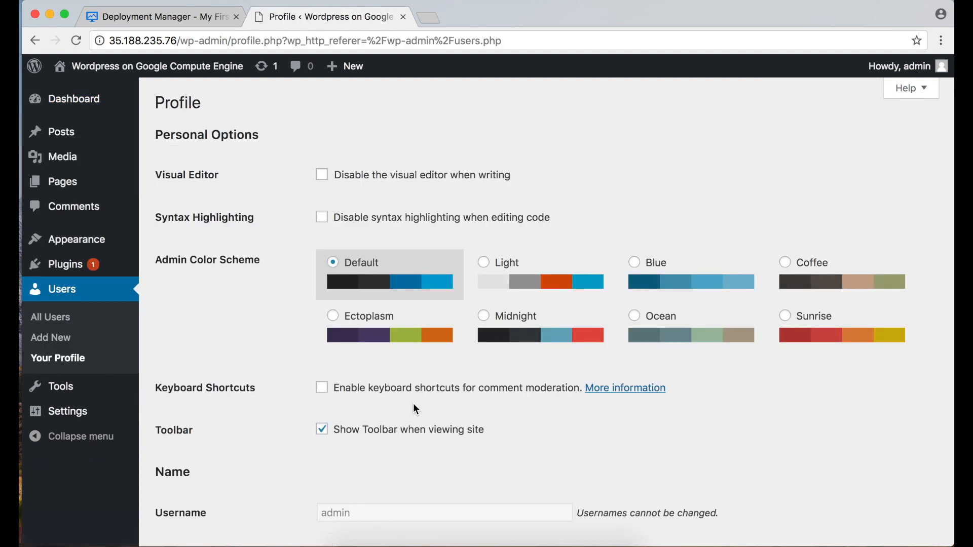
scroll(413, 404, "down", 9)
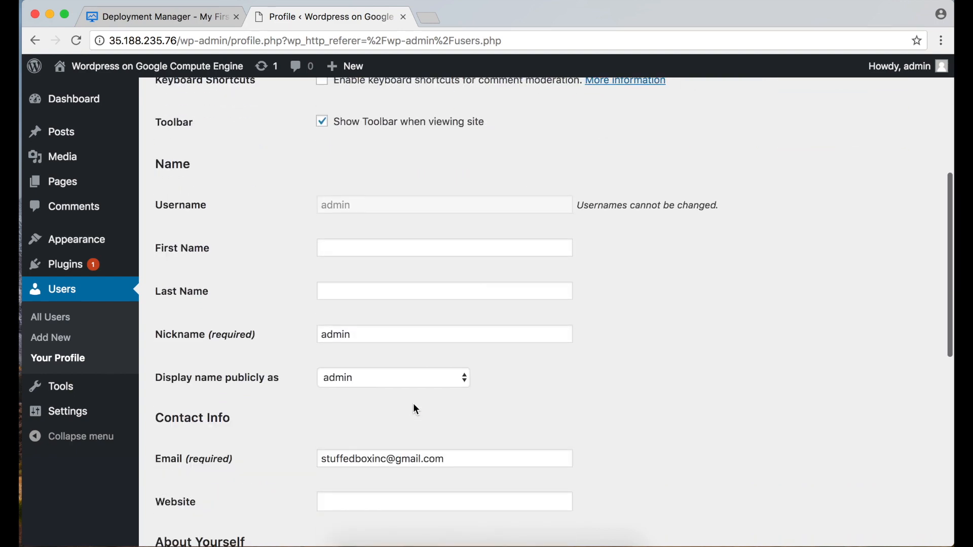
scroll(416, 409, "down", 7)
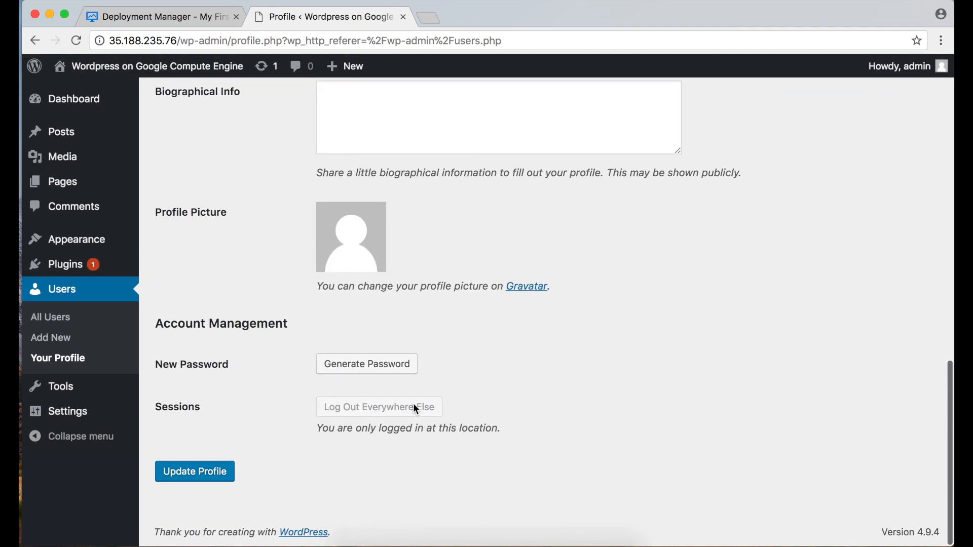
left_click(383, 368)
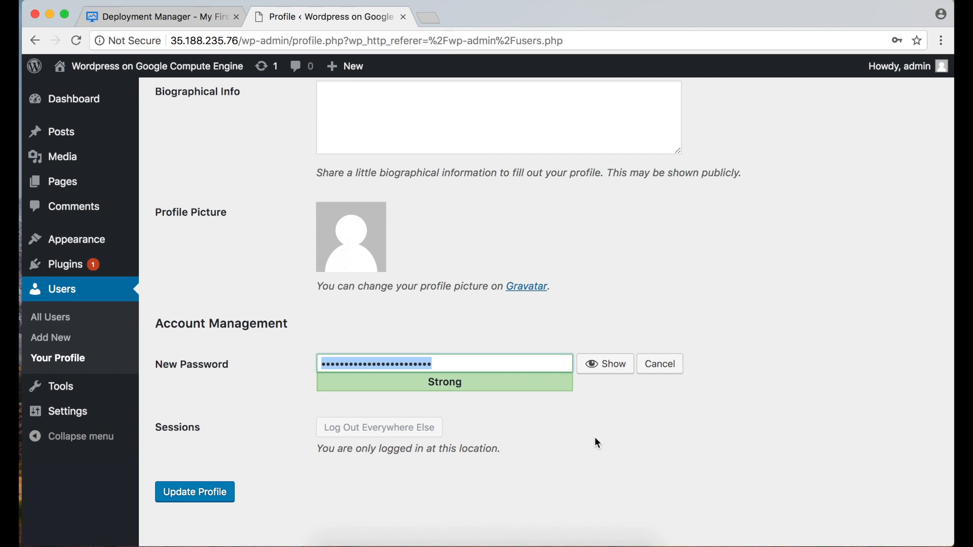
left_click(219, 492)
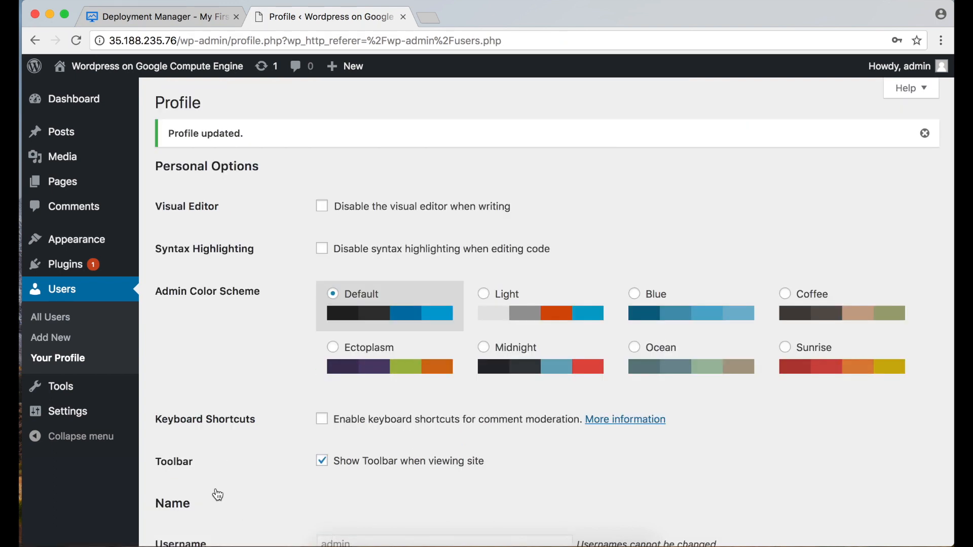
scroll(218, 495, "down", 8)
scroll(218, 495, "up", 9)
Copy the MySQL password and the suggested mysqladmin command, then open SSH to the VM.
left_click(184, 18)
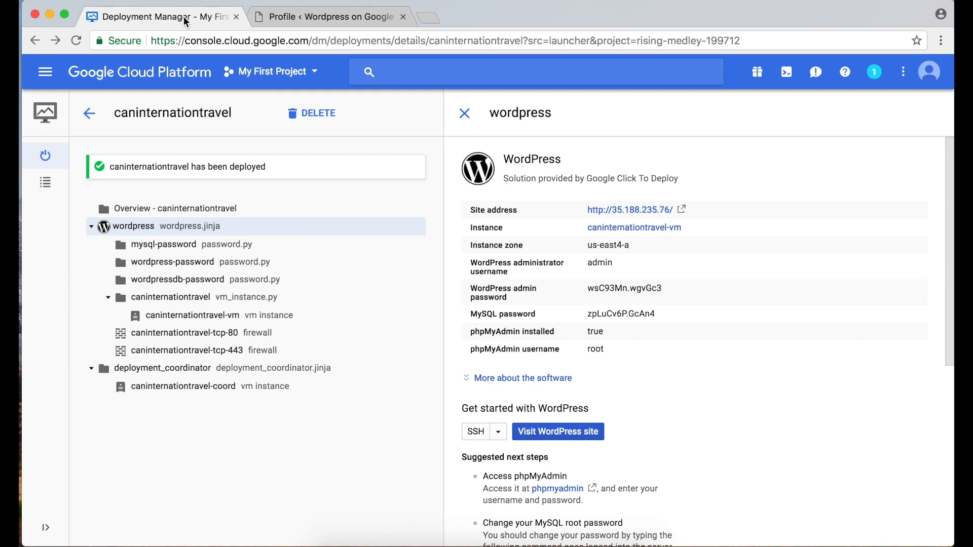
double_click(630, 314)
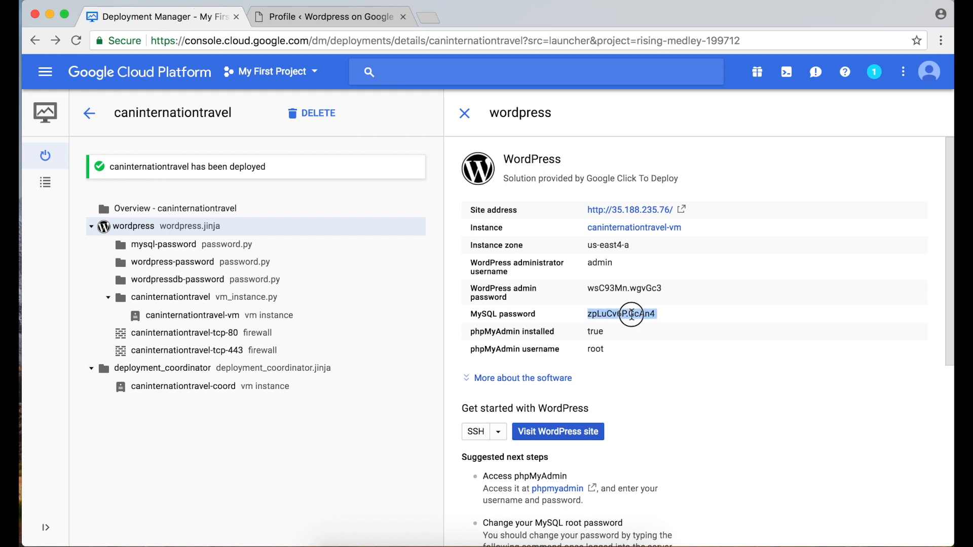
scroll(582, 445, "down", 5)
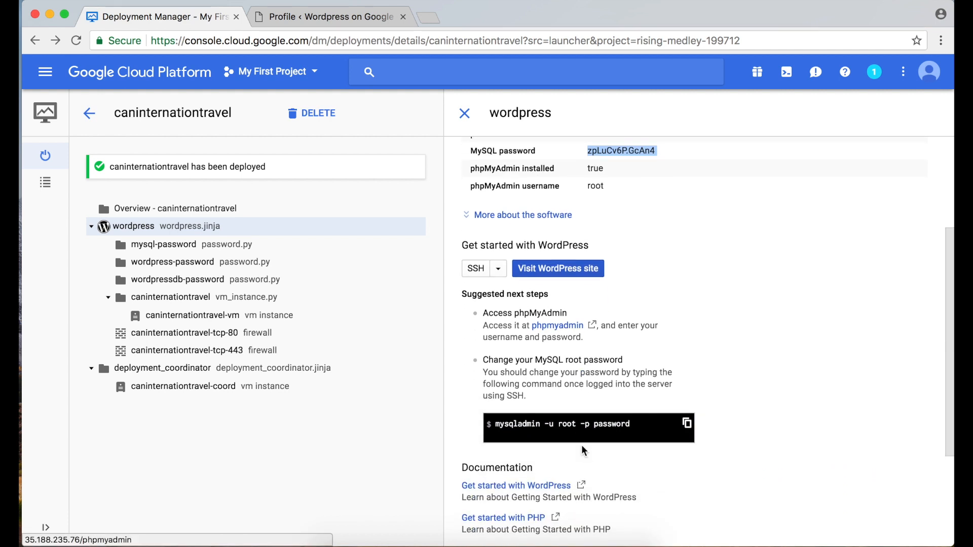
left_click_drag(462, 375, 575, 383)
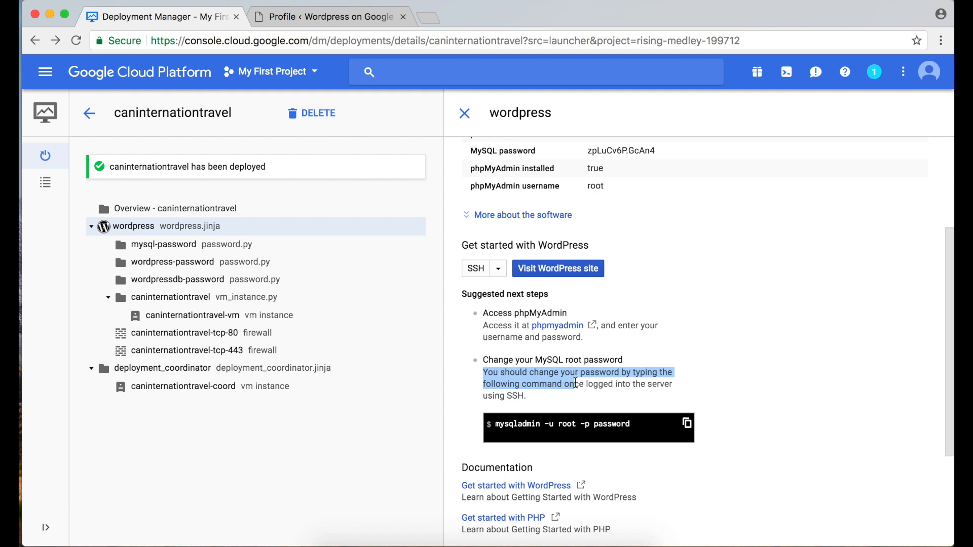
left_click_drag(631, 424, 495, 424)
key("super+c")
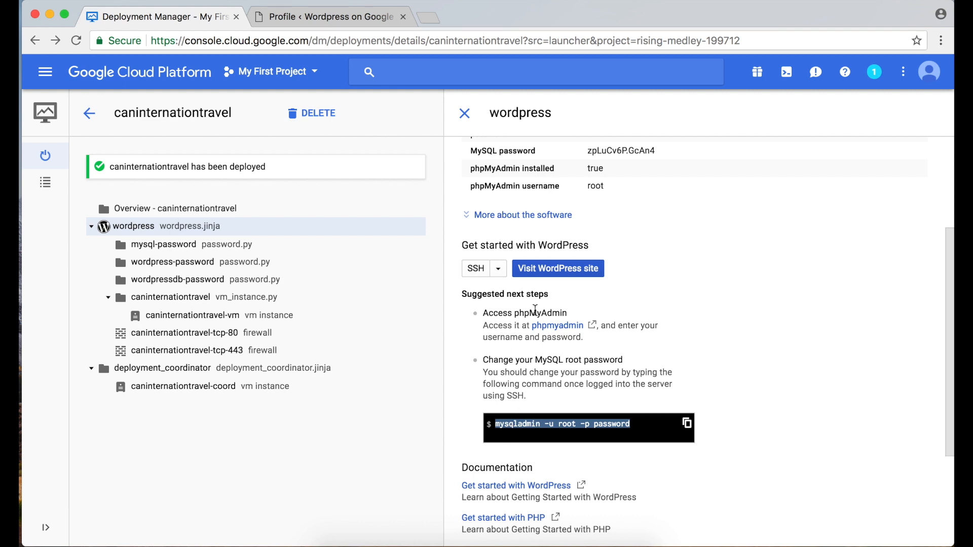
left_click(484, 270)
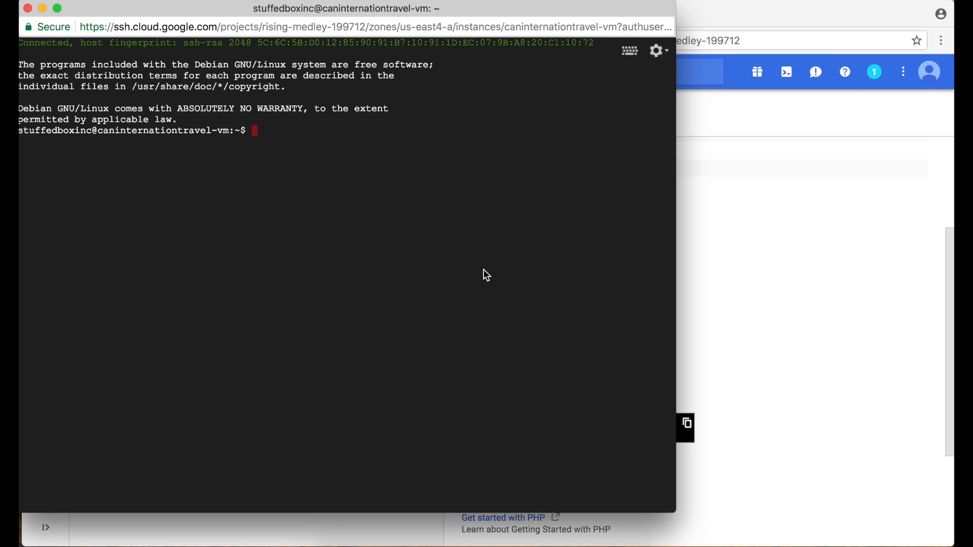
Run 'mysqladmin -u root -p password' over SSH and copy the current MySQL password.
key("super+v")
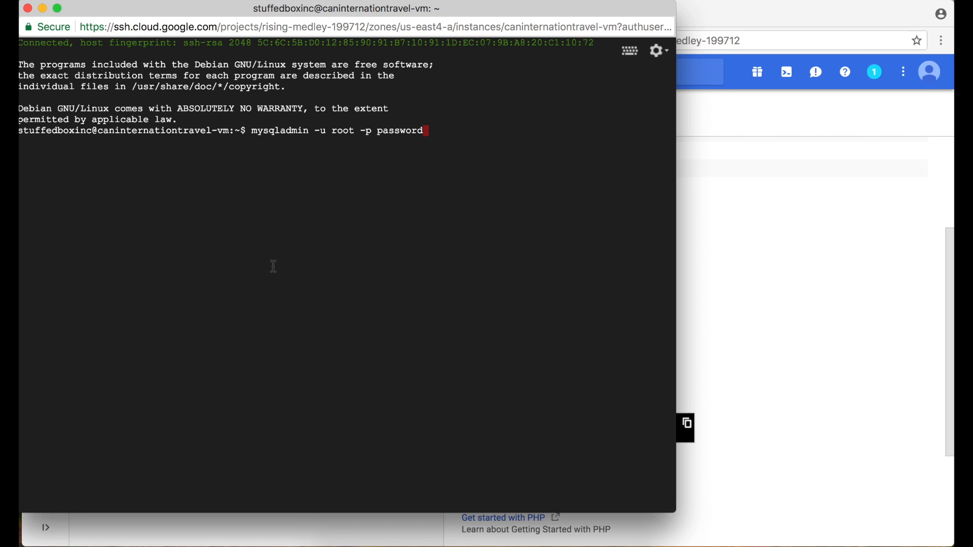
key("Return")
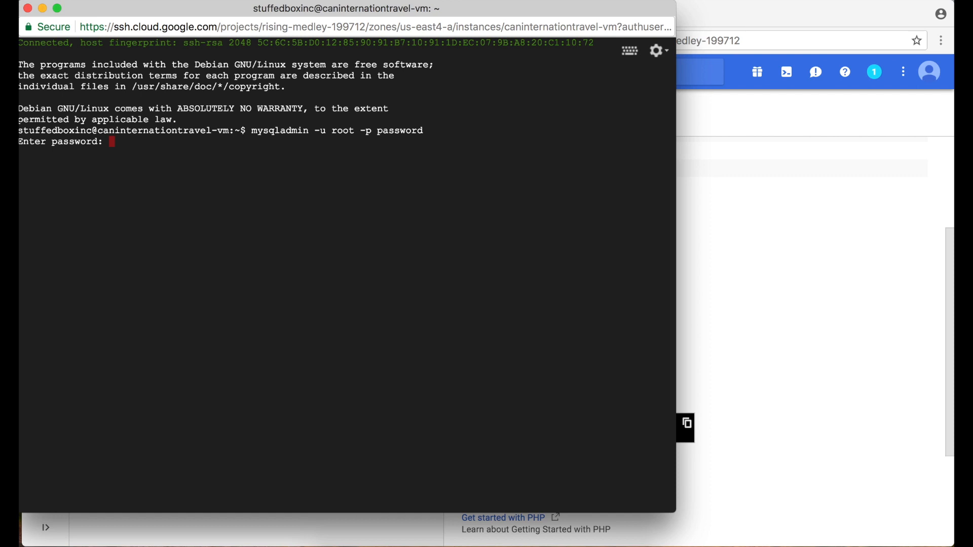
left_click(753, 324)
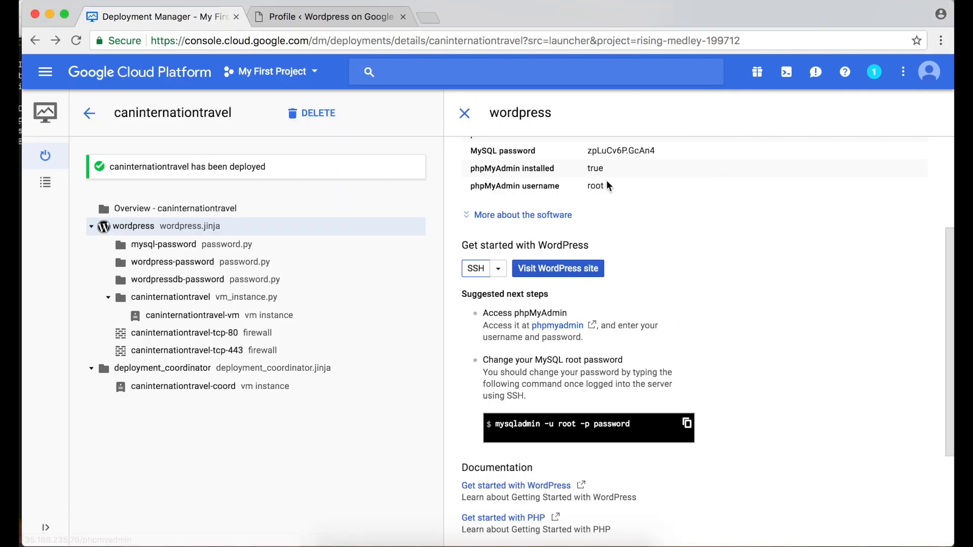
scroll(596, 175, "up", 3)
left_click(654, 279)
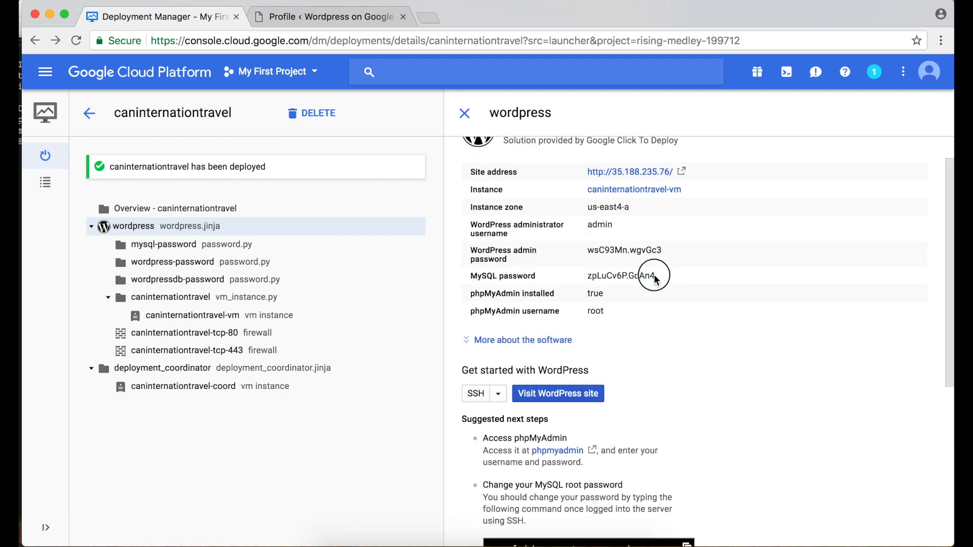
left_click_drag(654, 278, 587, 278)
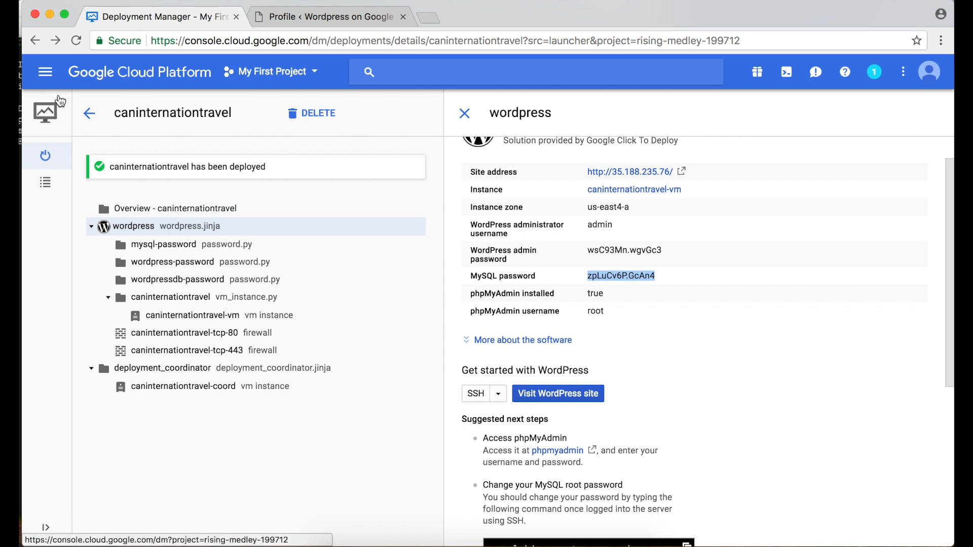
mouse_move(23, 112)
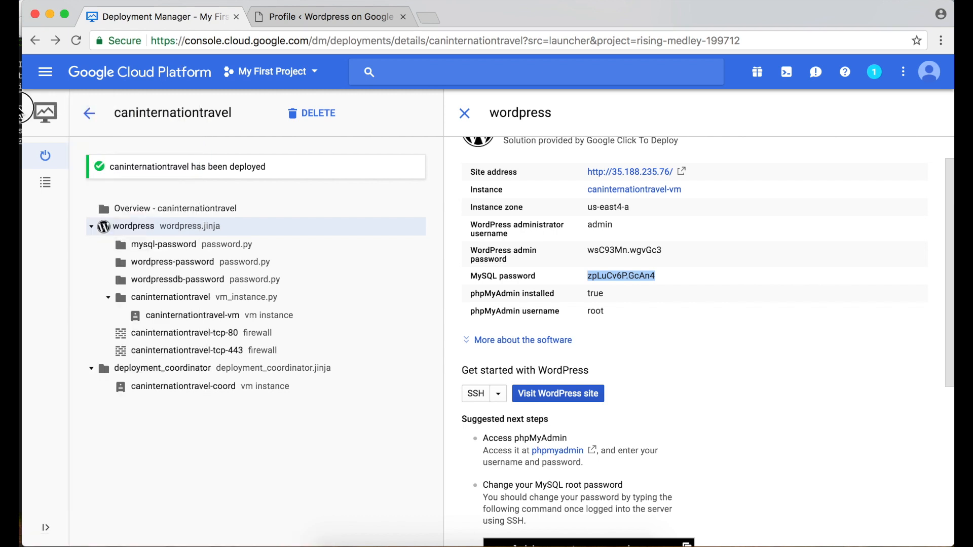
left_click(20, 107)
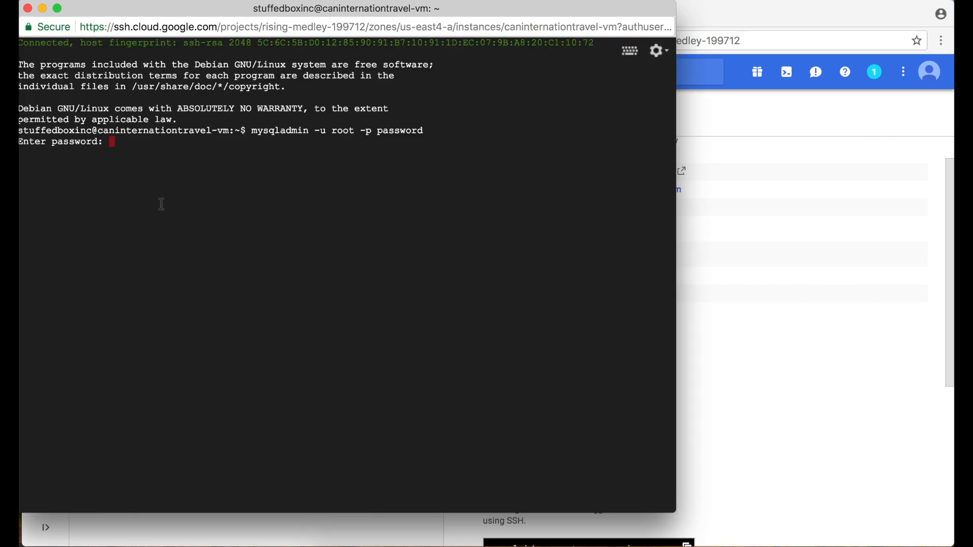
Change the MySQL root password, rerunning mysqladmin after the first mismatch.
key("Return")
key("Return")
key("Return")
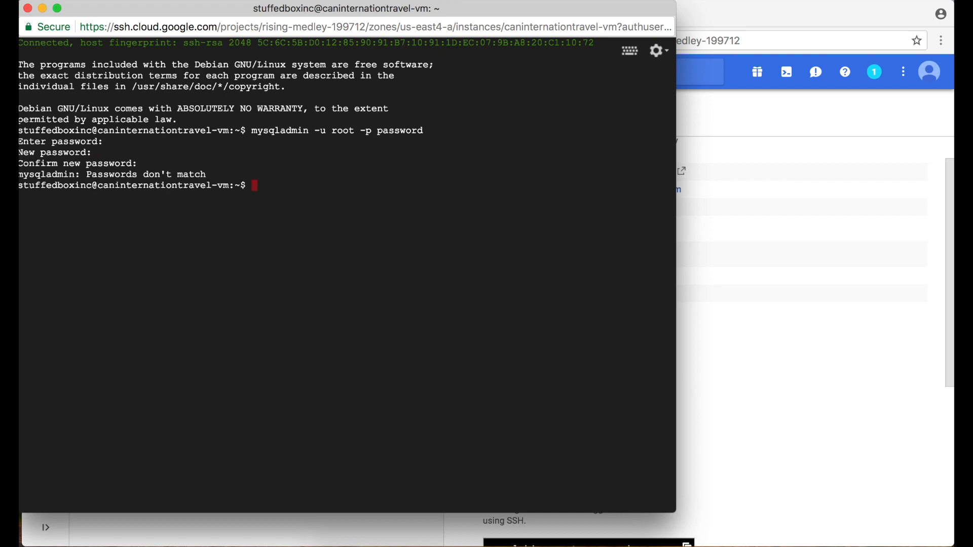
key("Up")
key("Return")
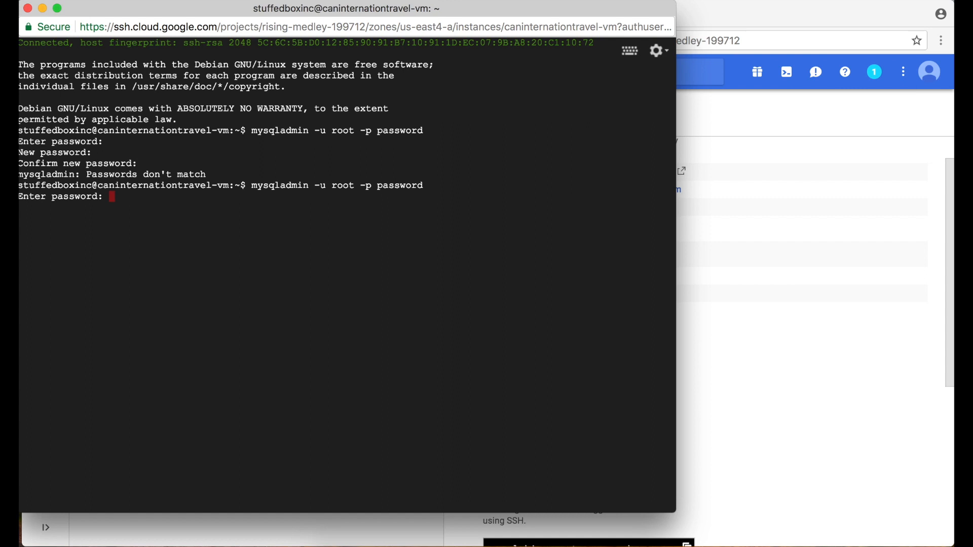
key("Return")
key("Return")
key("Return")
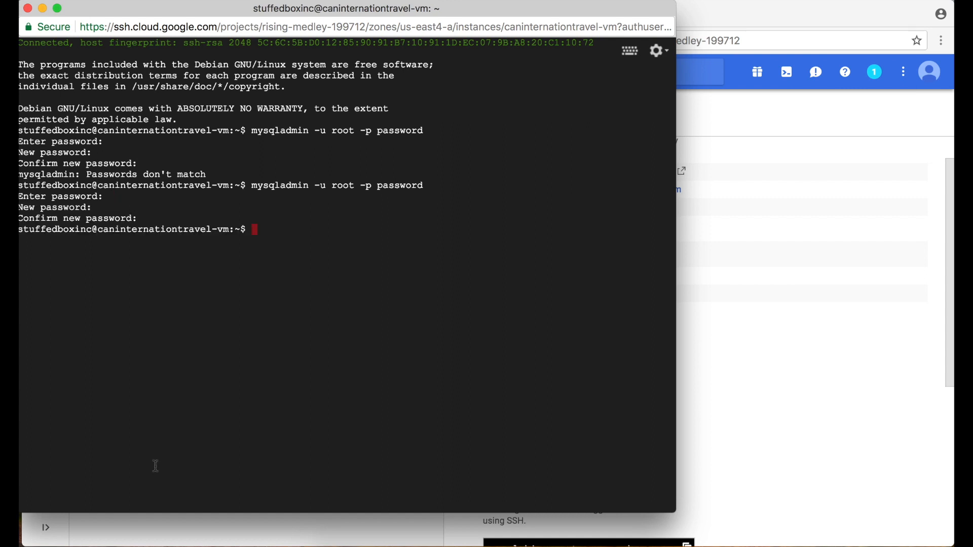
left_click(177, 546)
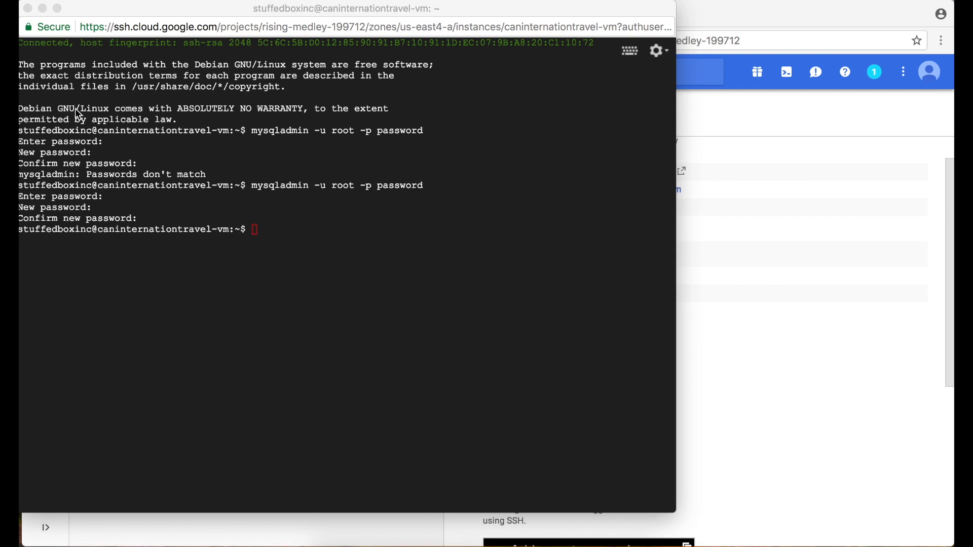
Type exit to end the SSH session.
left_click(278, 230)
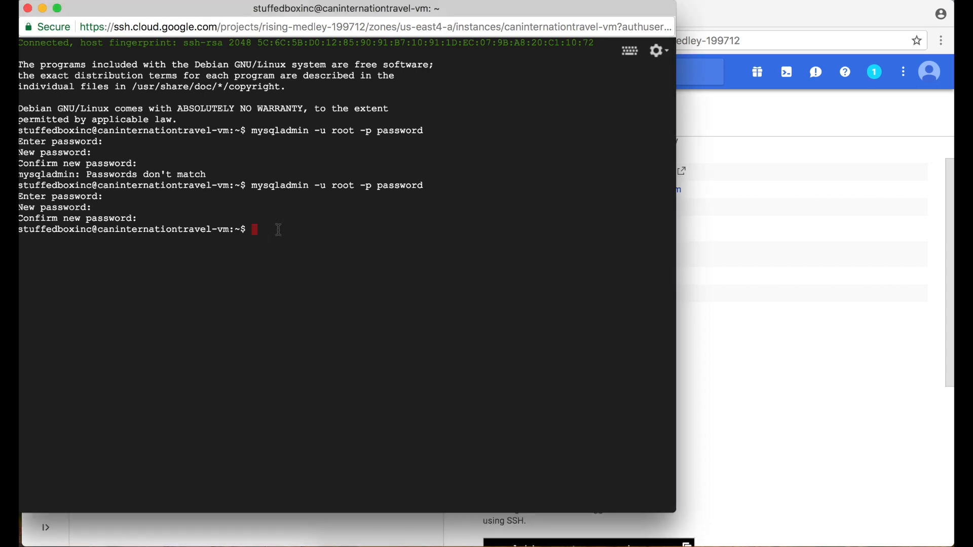
type("exit")
key("Return")
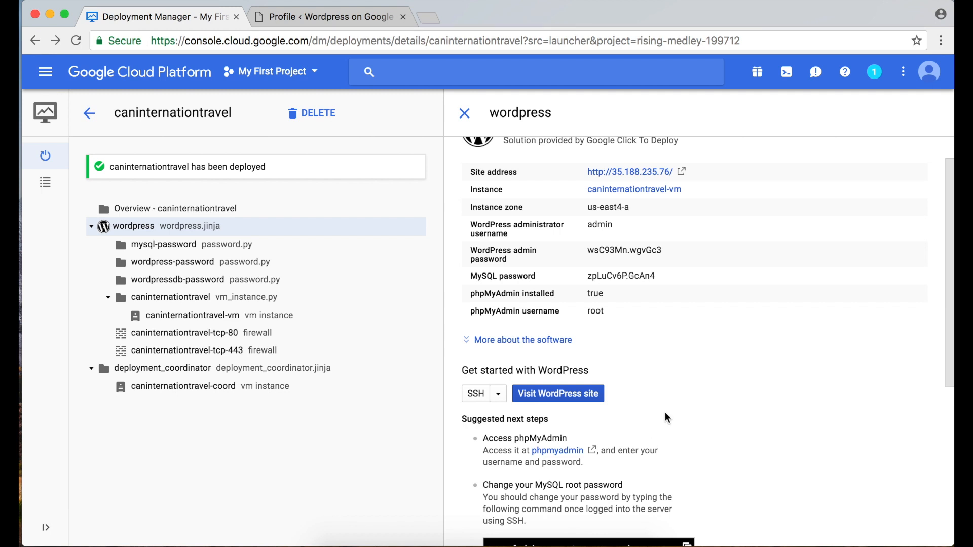
Go from the WordPress Profile page to the Dashboard's Updates page.
scroll(516, 349, "up", 2)
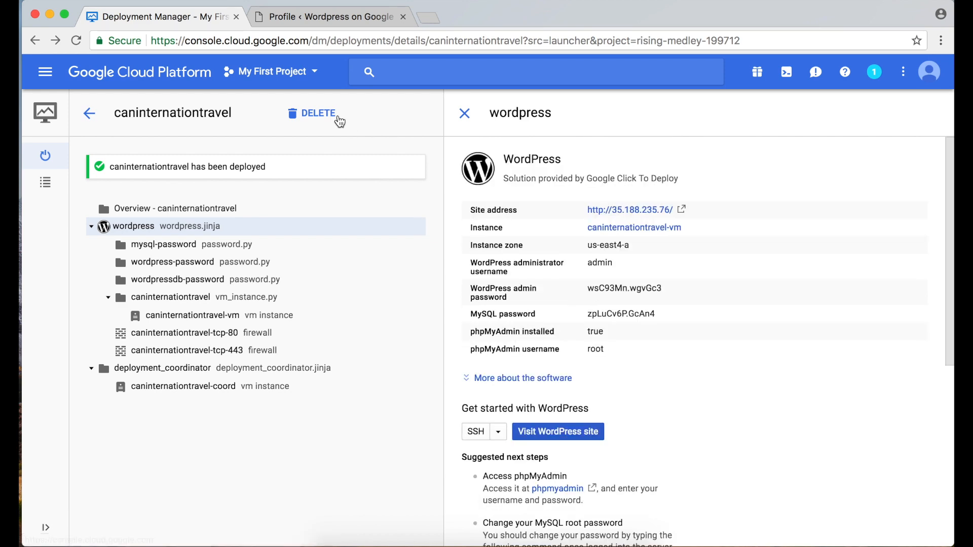
left_click(303, 22)
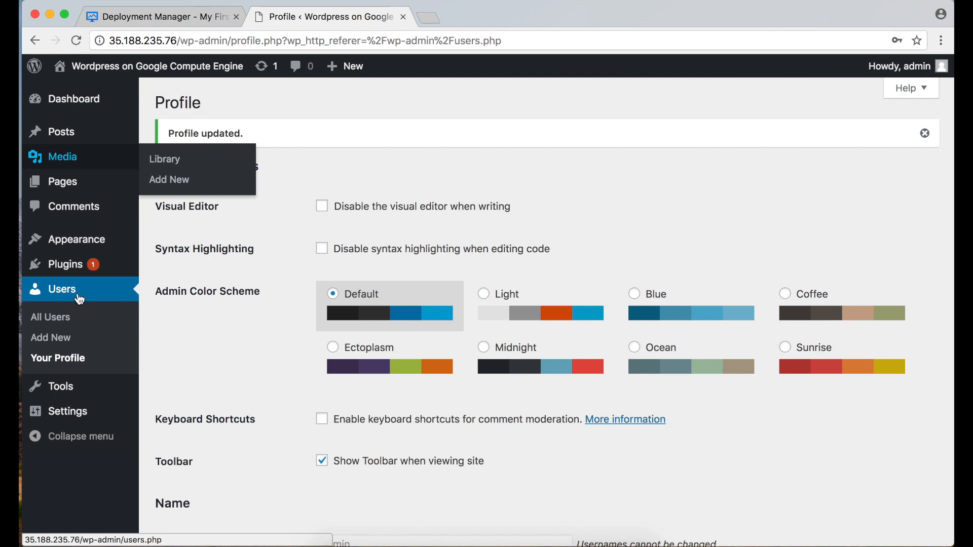
left_click(61, 109)
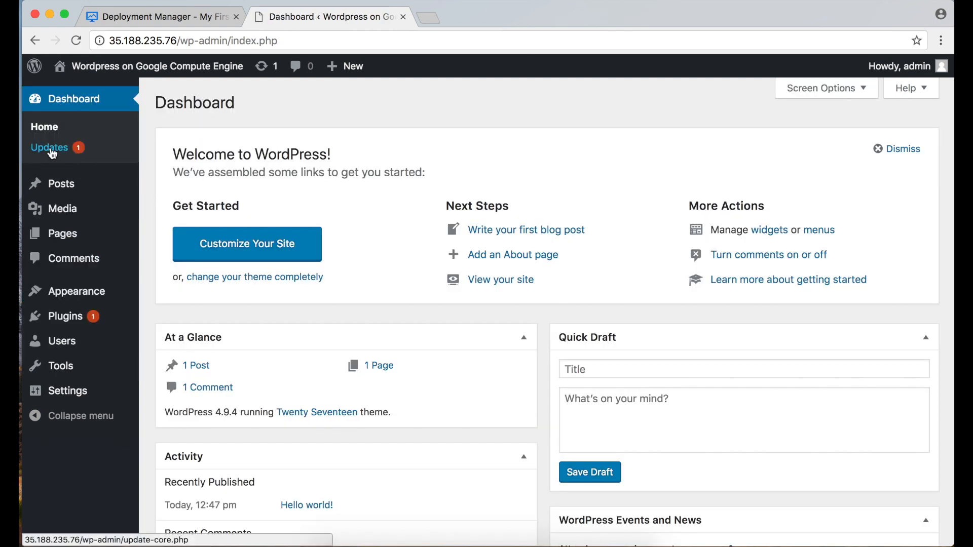
left_click(53, 150)
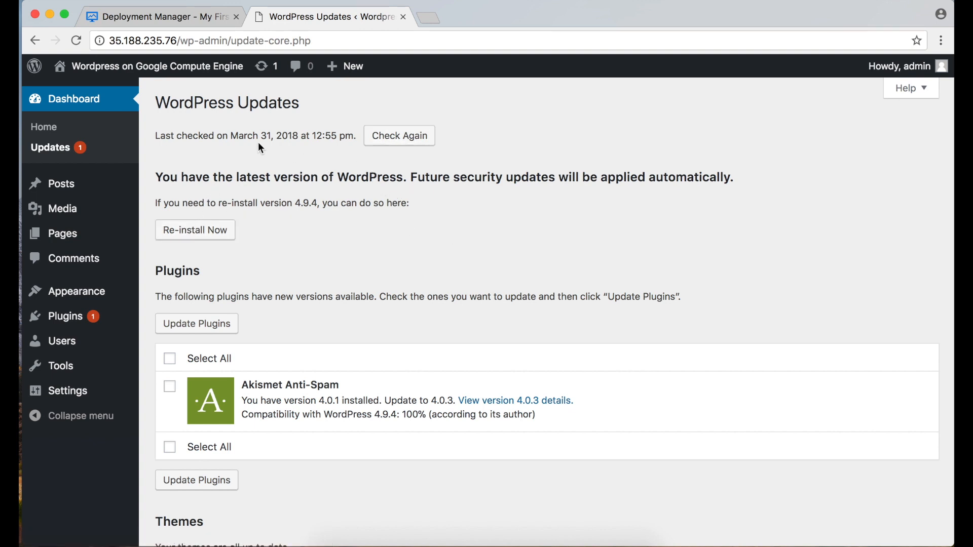
left_click_drag(247, 136, 343, 125)
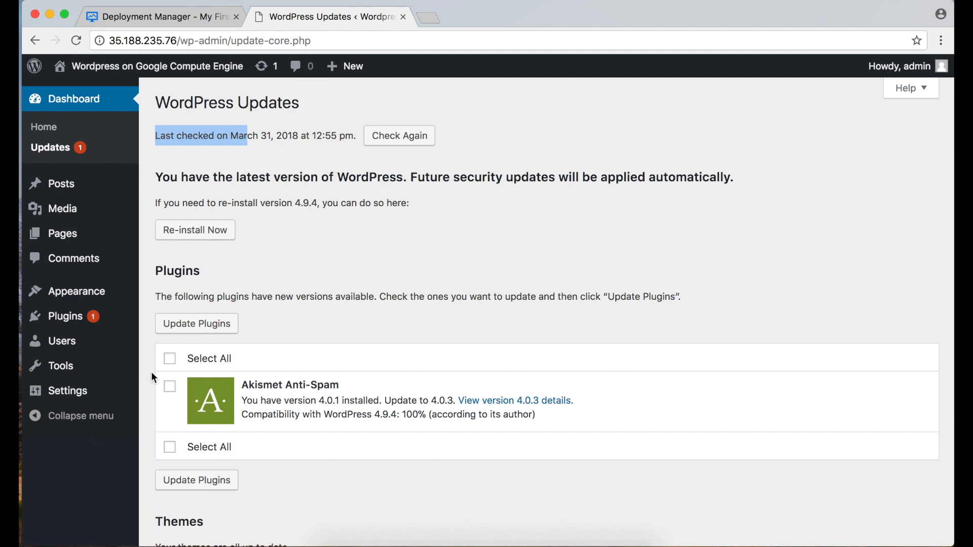
scroll(224, 419, "down", 1)
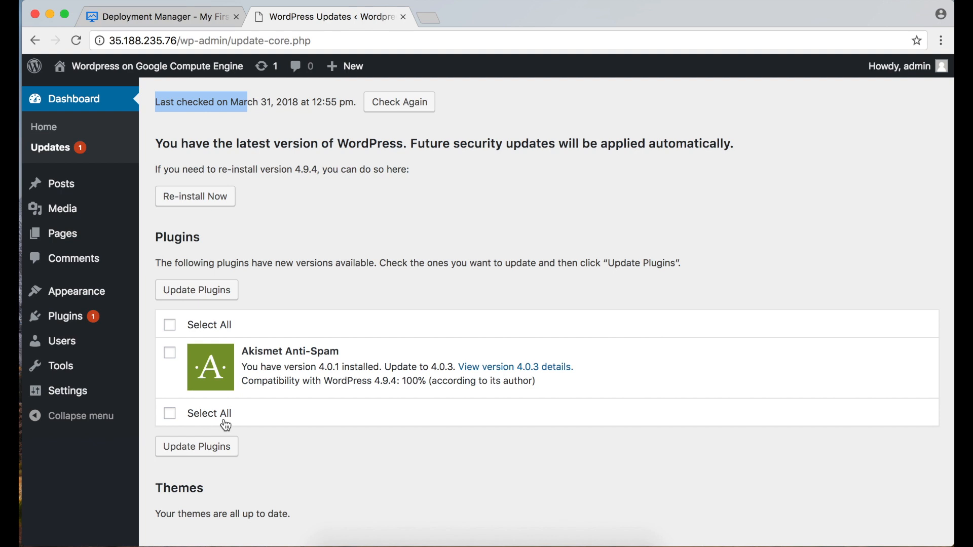
Update the Akismet Anti-Spam plugin, then close the WordPress dashboard tab.
left_click(171, 326)
left_click(192, 290)
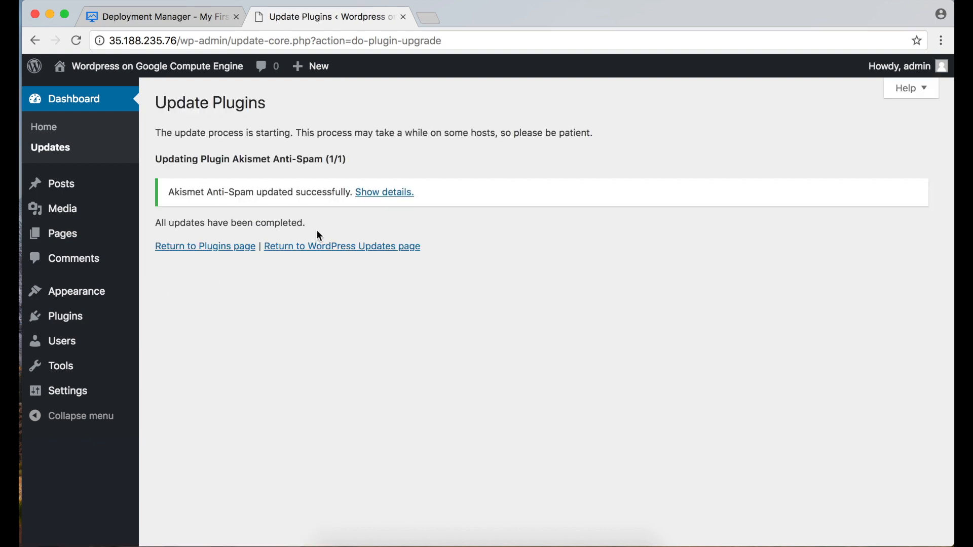
left_click(364, 195)
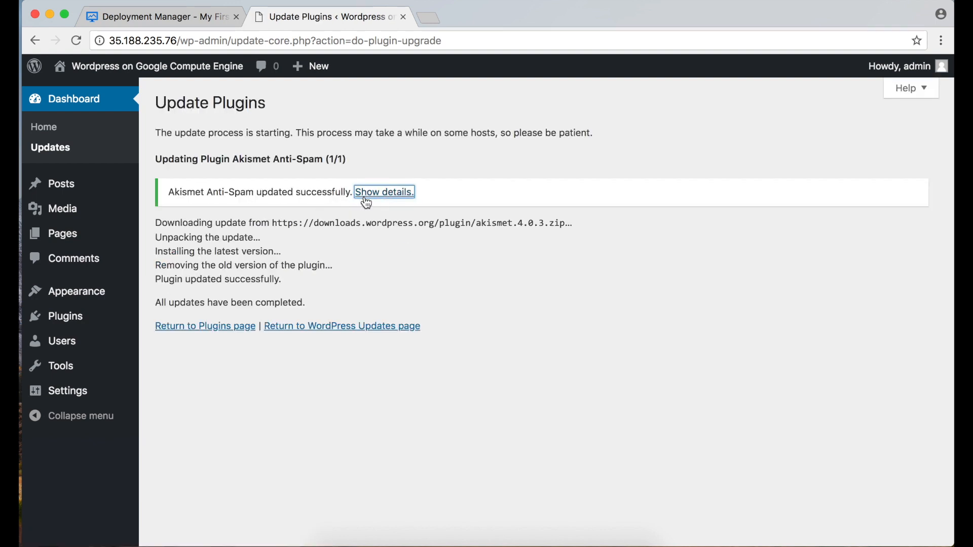
left_click(68, 127)
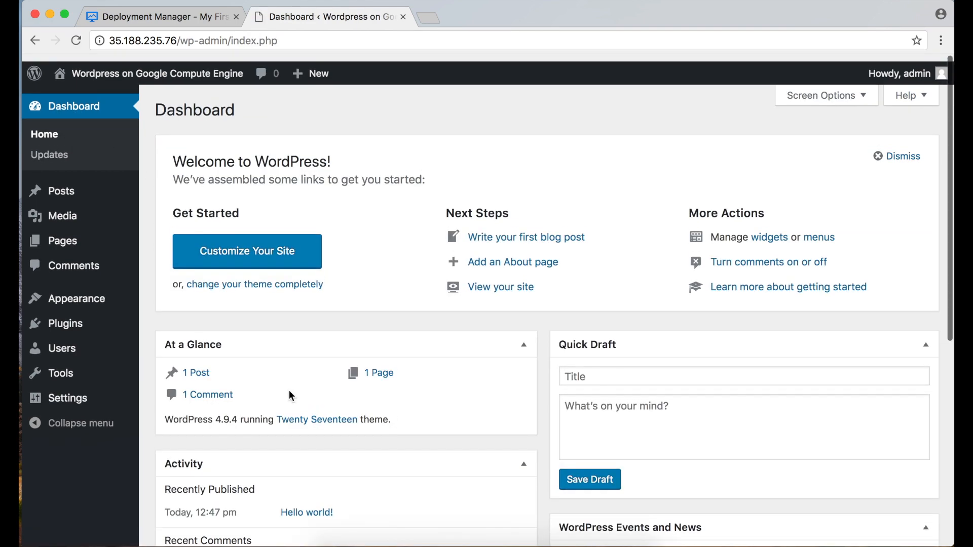
scroll(292, 396, "down", 7)
scroll(291, 395, "up", 7)
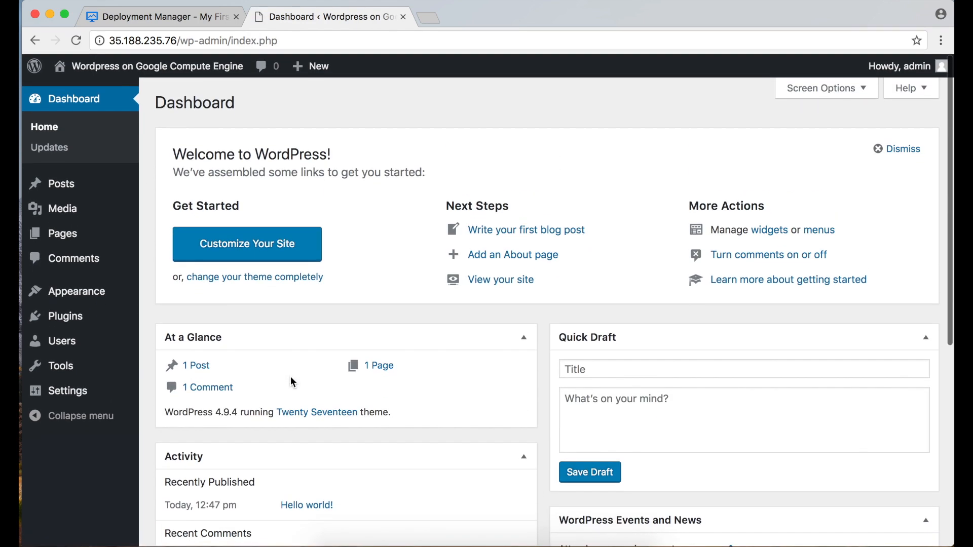
left_click(403, 16)
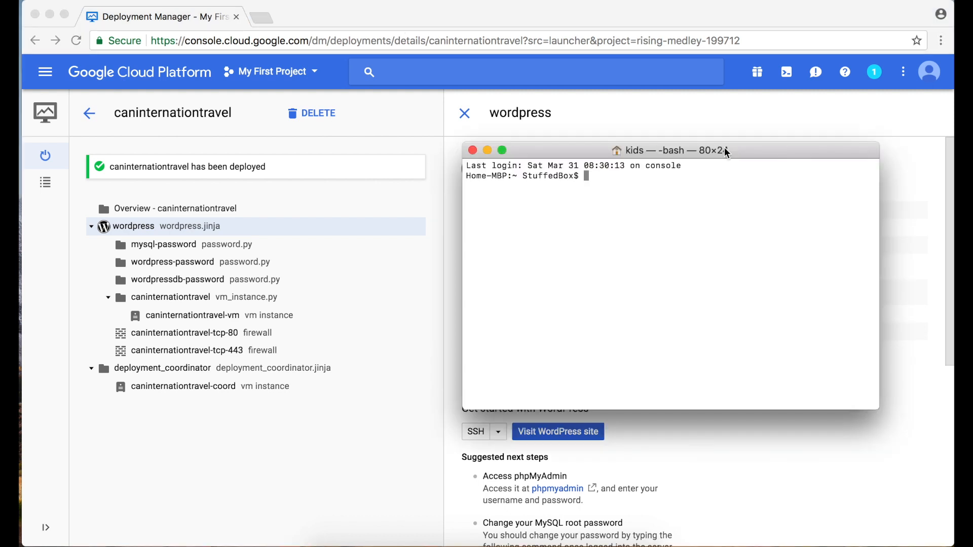
Run 'ssh-keygen -t rsa -f ~/.ssh/canint -C admin' in Terminal.
type("ssh")
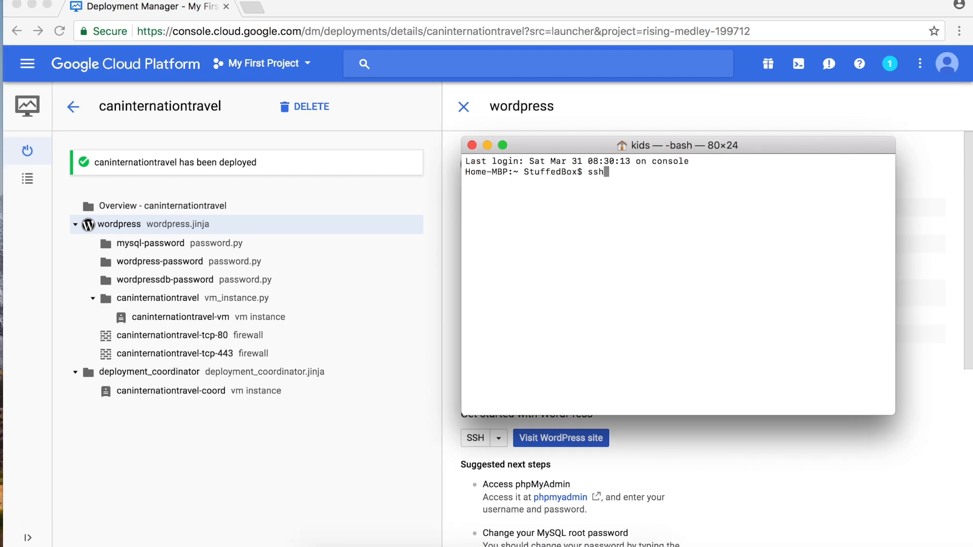
type("-keygen -t rsa -f")
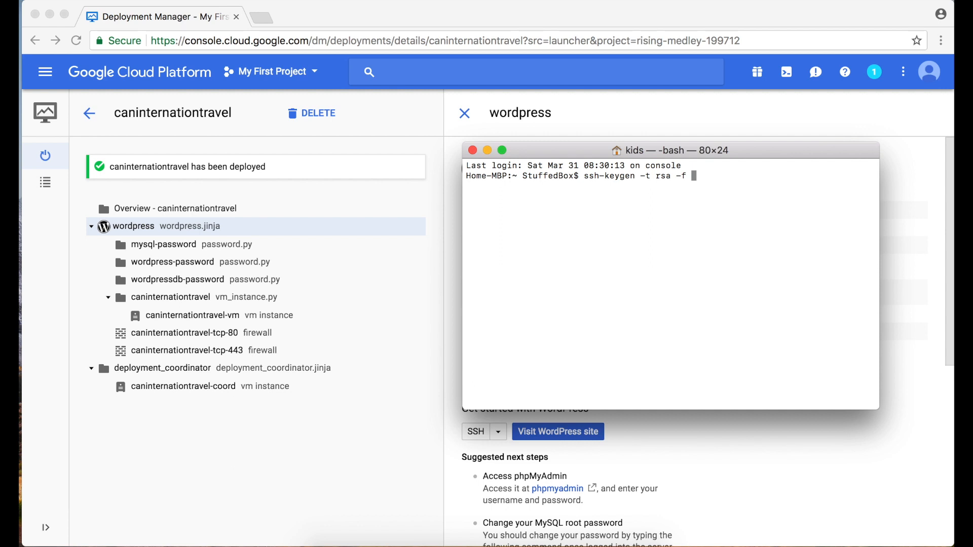
type("~/.ssh/canint -C admin")
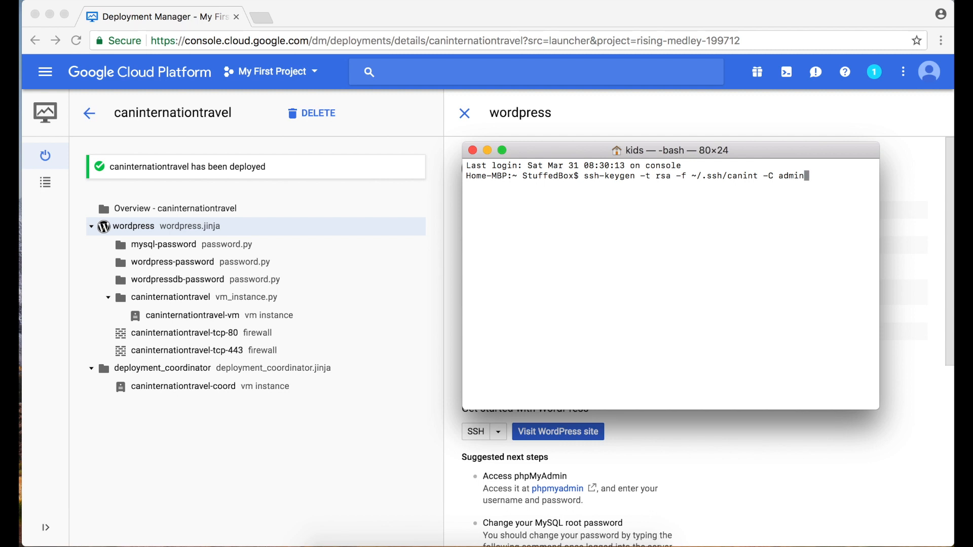
key("Return")
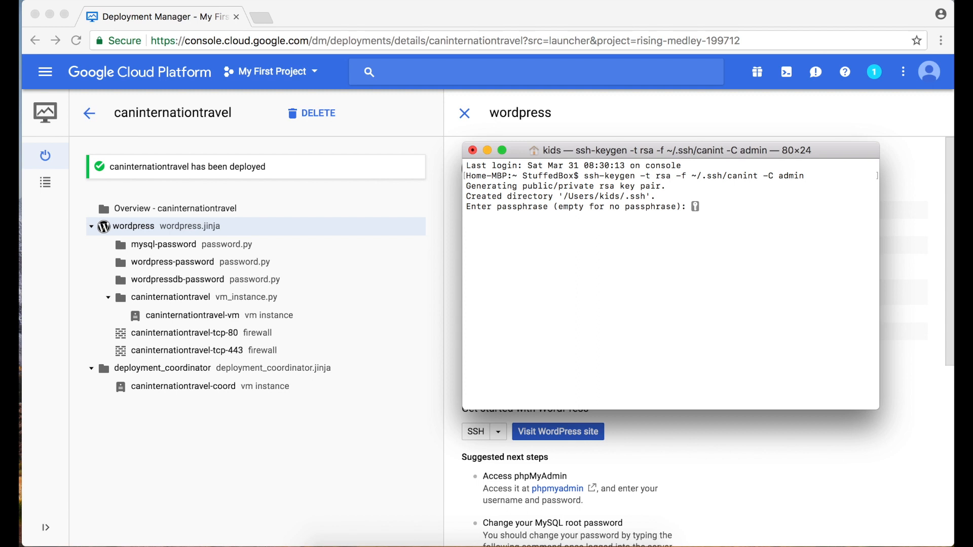
Save the canint key pair with no passphrase and select its private and public key paths.
key("Return")
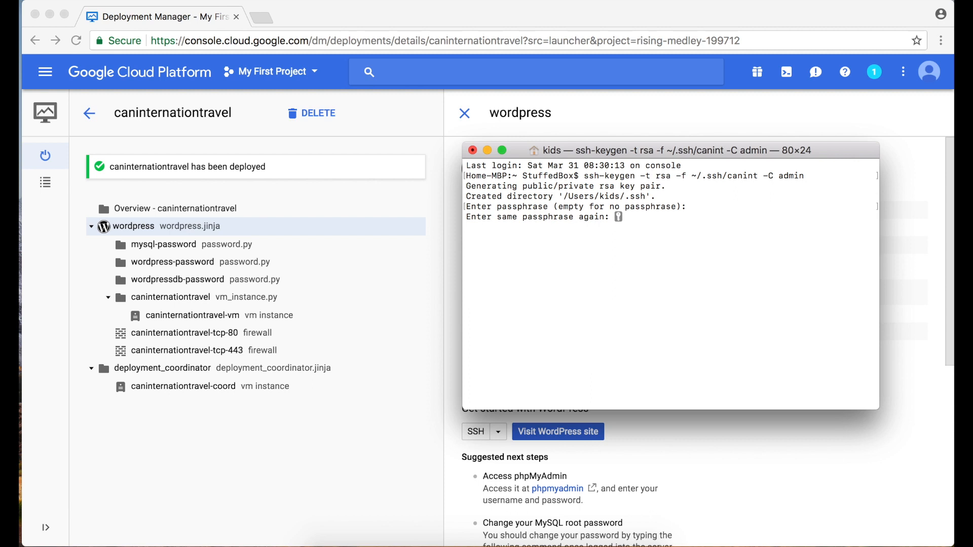
key("Return")
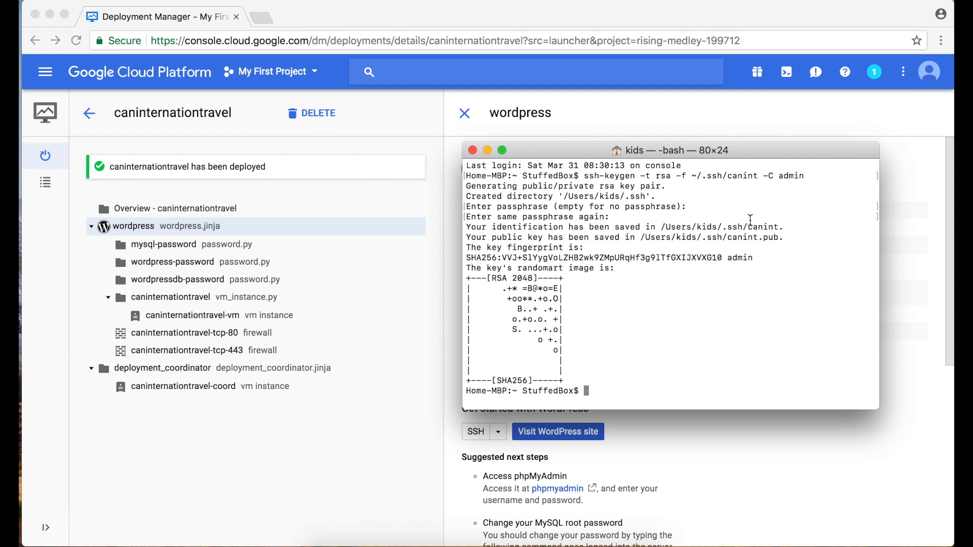
triple_click(768, 225)
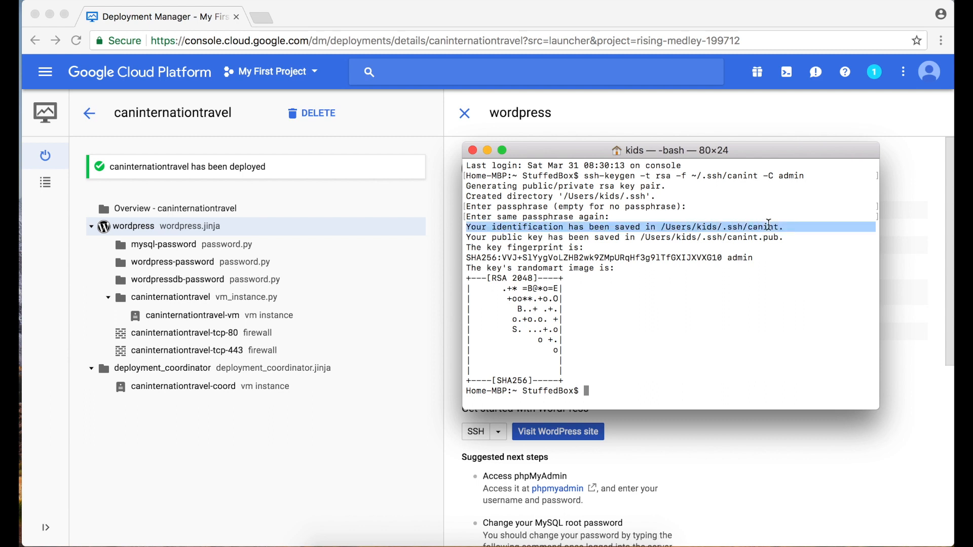
left_click(782, 238)
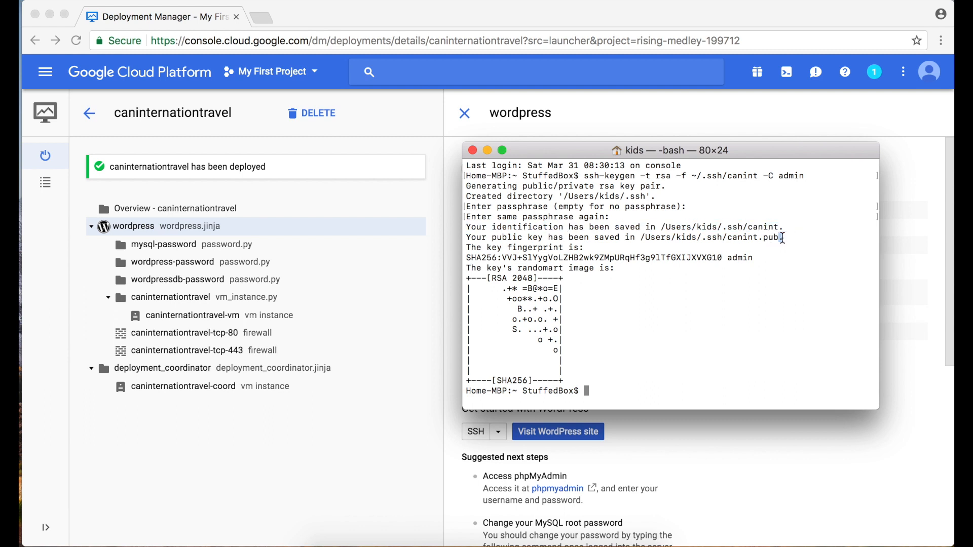
triple_click(782, 238)
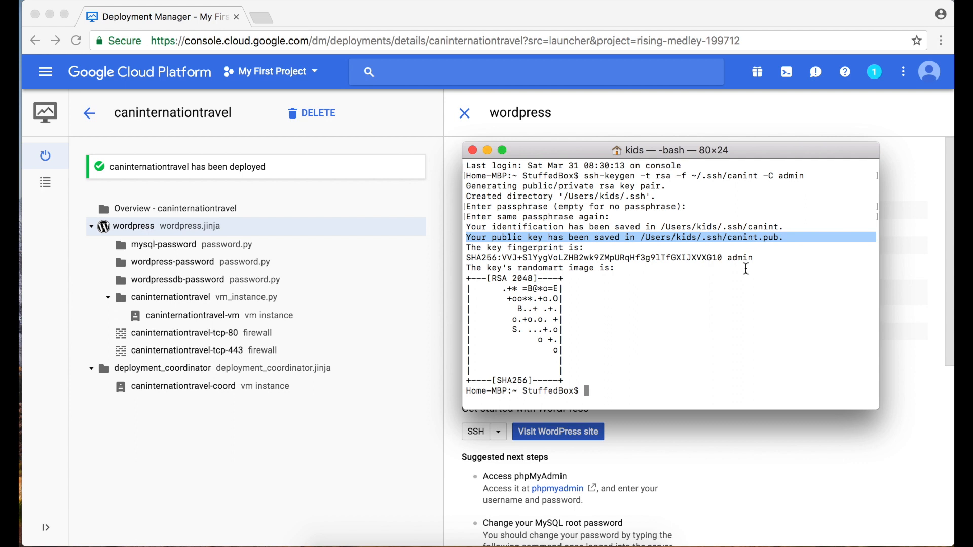
left_click(745, 456)
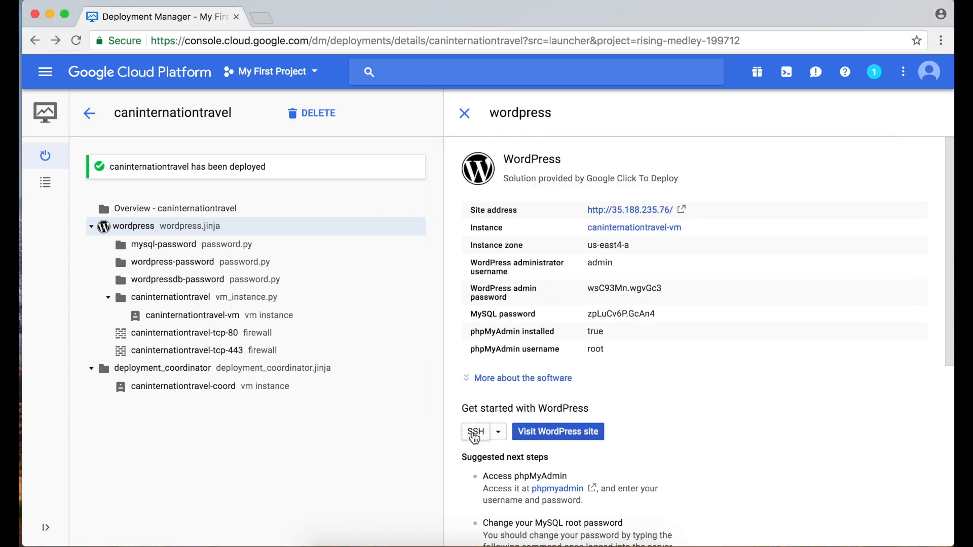
Go to the project Home dashboard and pin Compute Engine in the navigation menu.
left_click(51, 77)
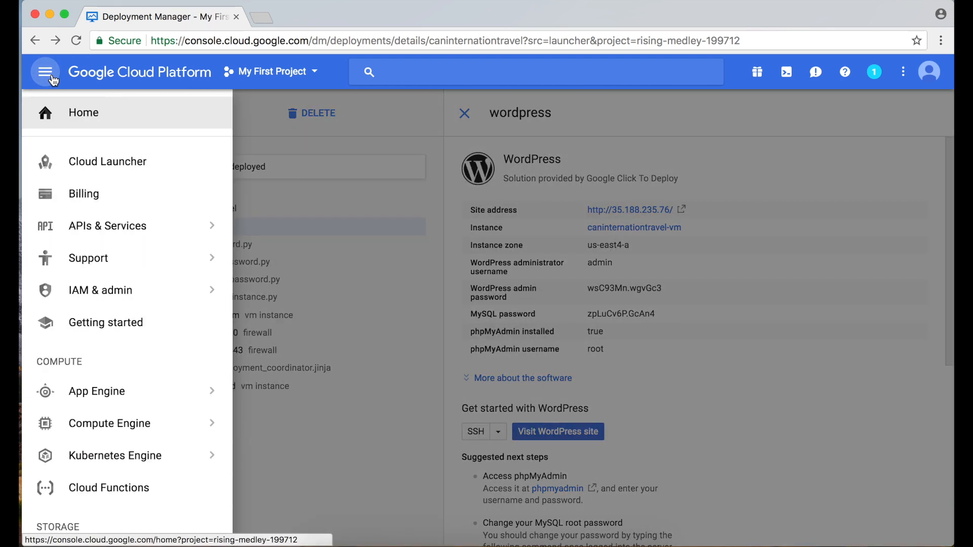
left_click(72, 120)
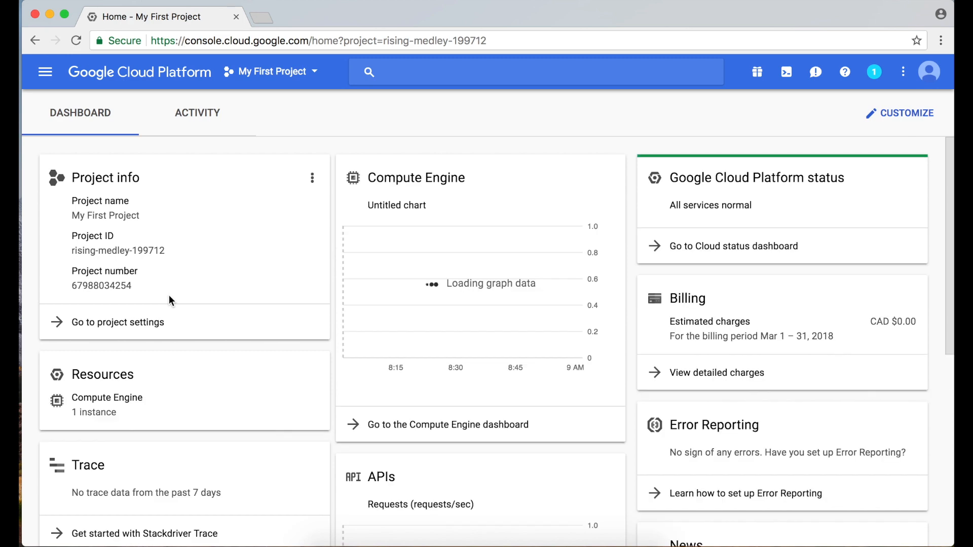
left_click(50, 78)
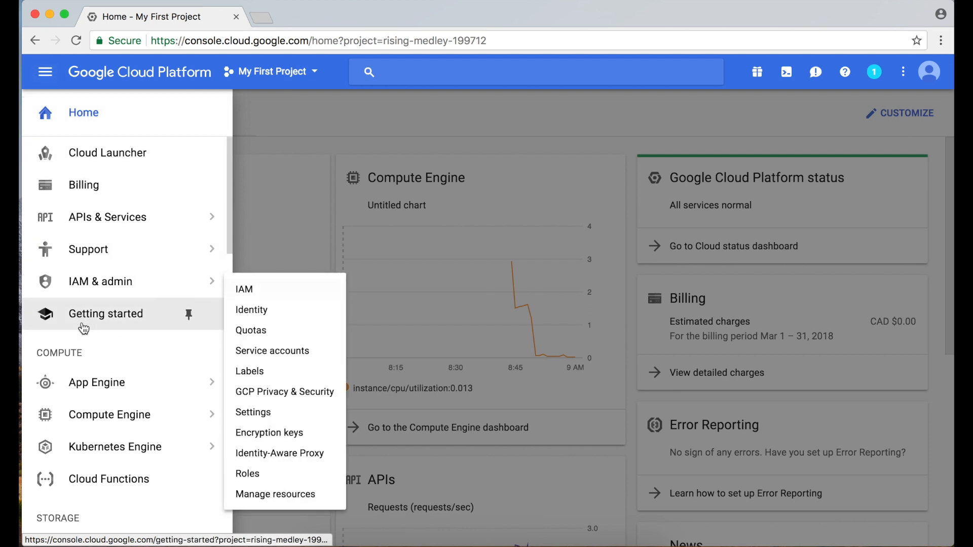
scroll(84, 328, "down", 3)
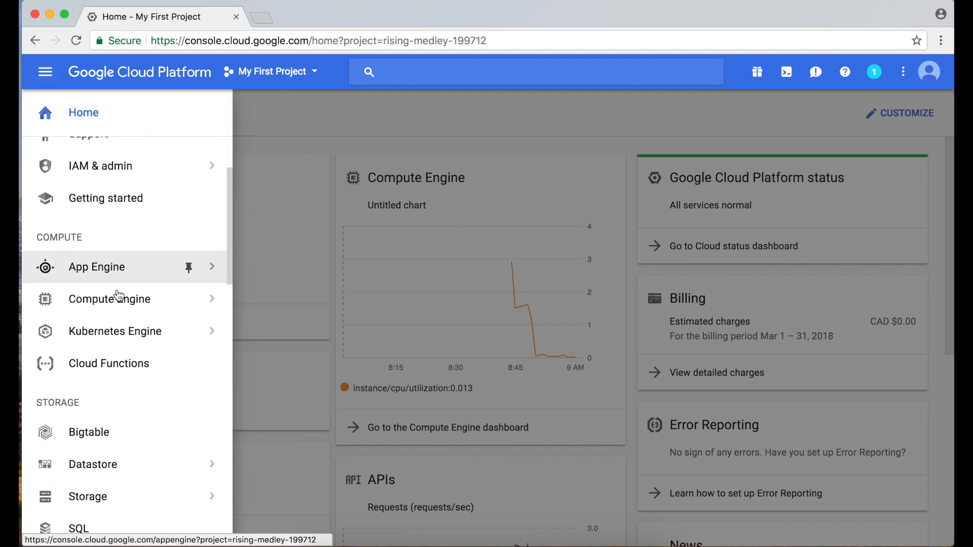
mouse_move(144, 307)
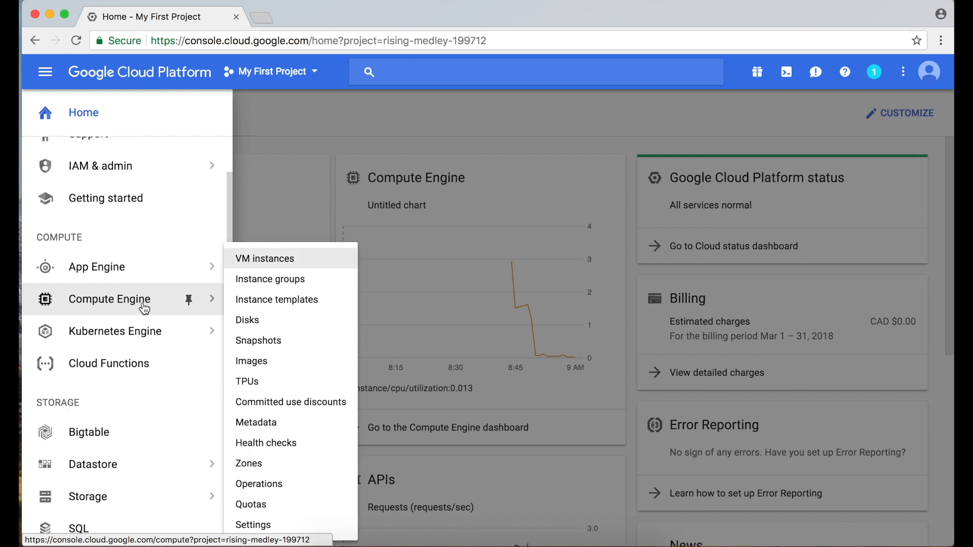
left_click(189, 301)
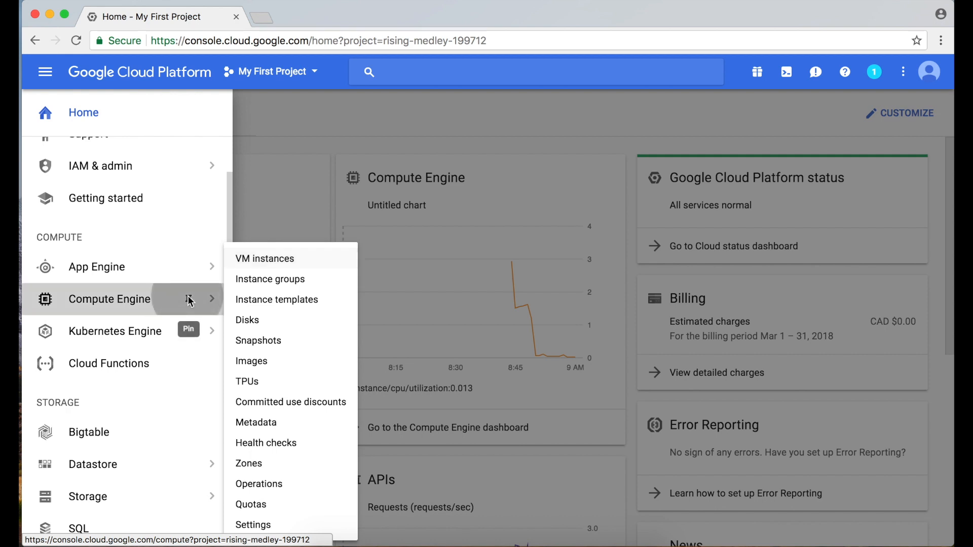
Open Compute Engine's VM instances list showing caninternationtravel-vm.
scroll(191, 304, "up", 3)
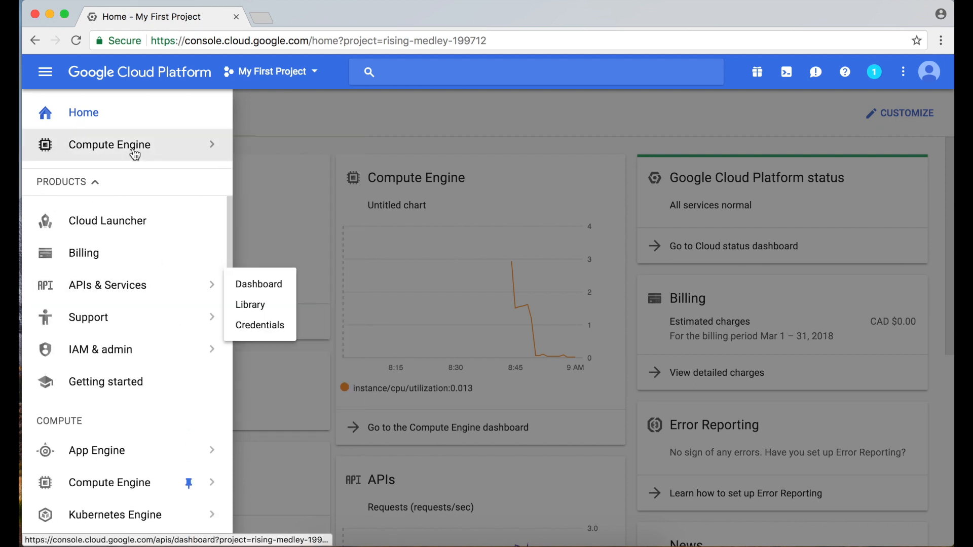
mouse_move(135, 154)
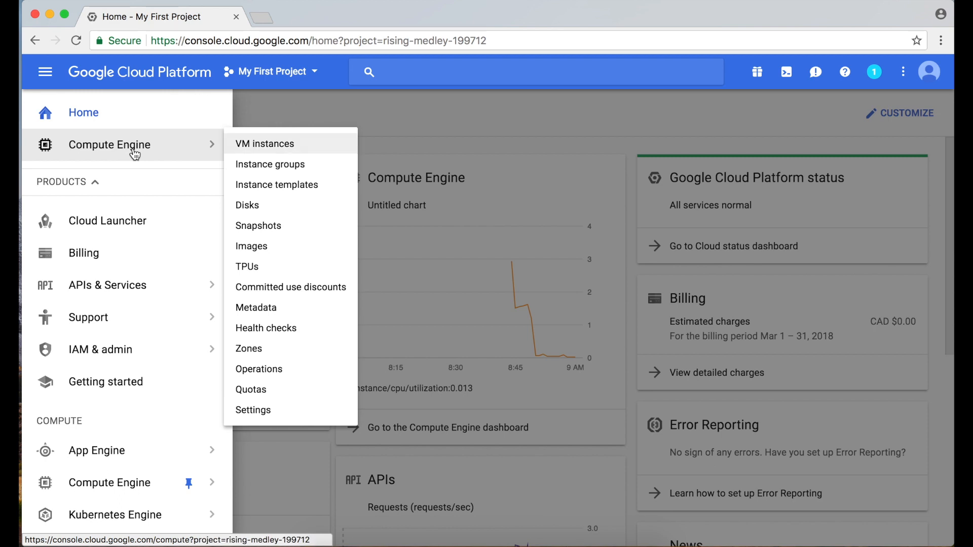
left_click(258, 146)
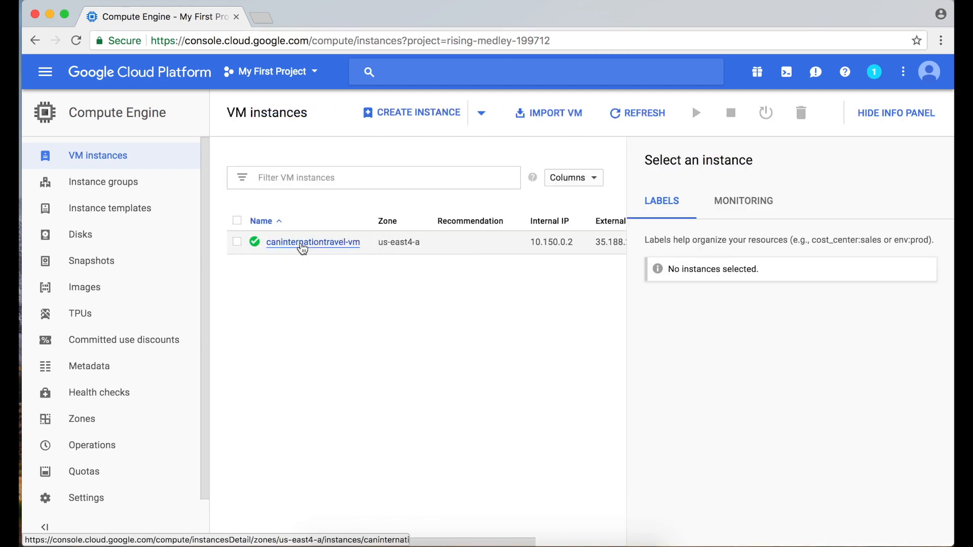
scroll(303, 248, "right", 4)
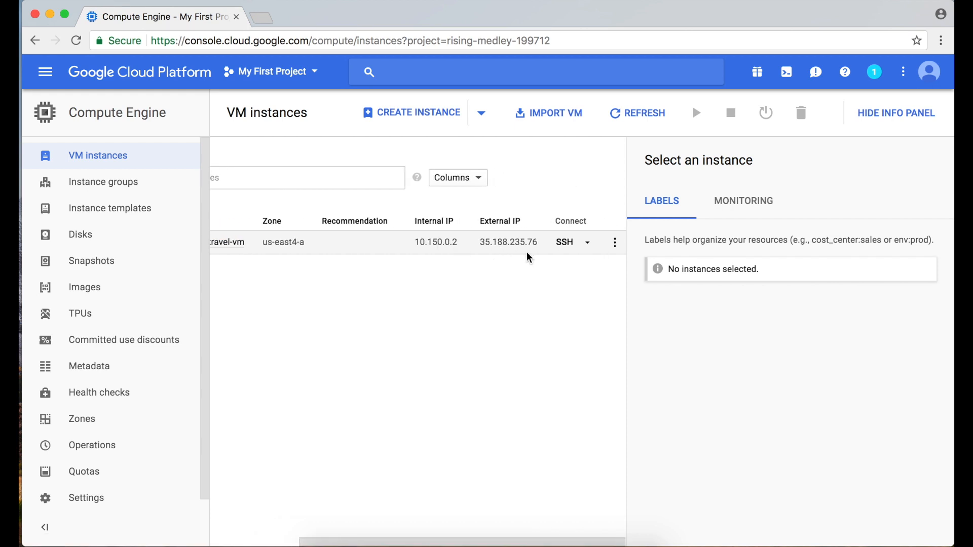
scroll(433, 247, "left", 4)
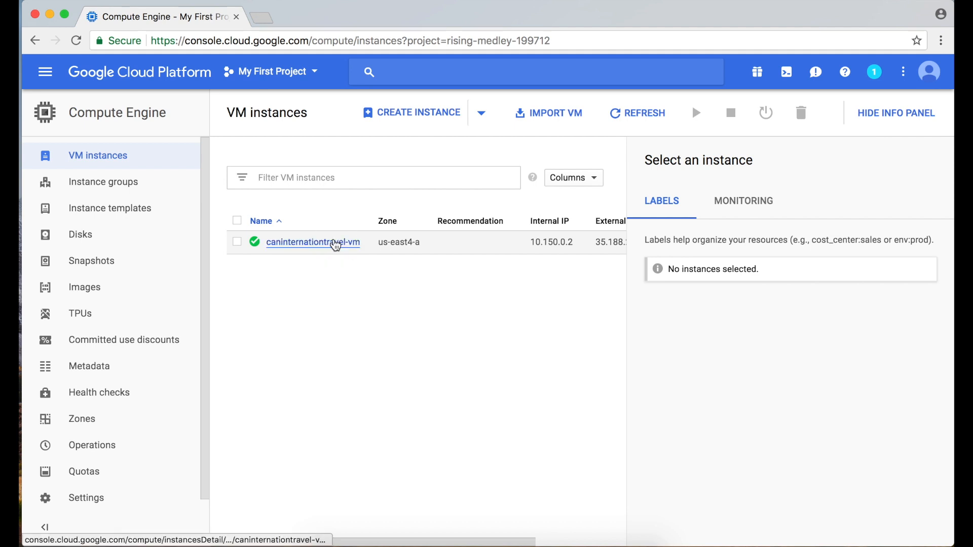
Open the caninternationtravel-vm details page to see its CPU utilization chart.
left_click(335, 242)
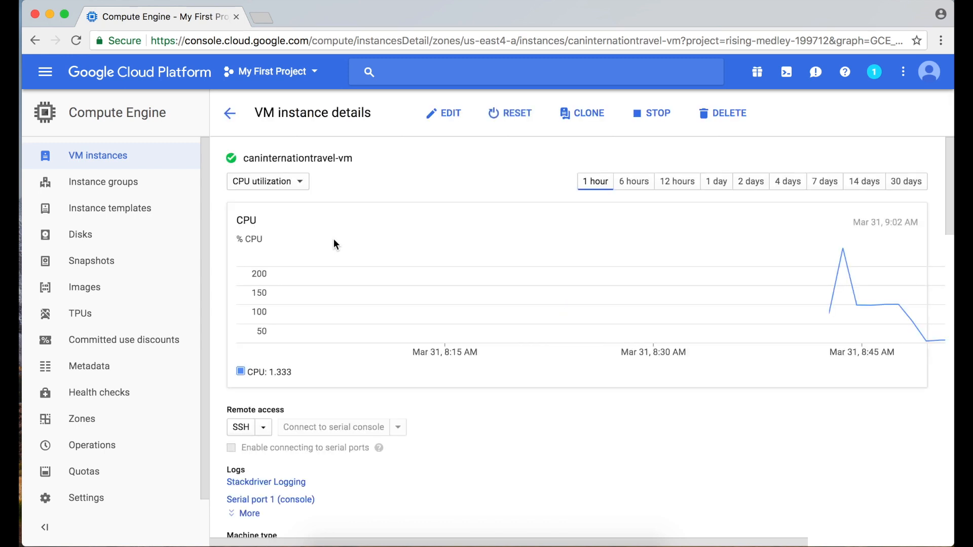
scroll(559, 342, "down", 6)
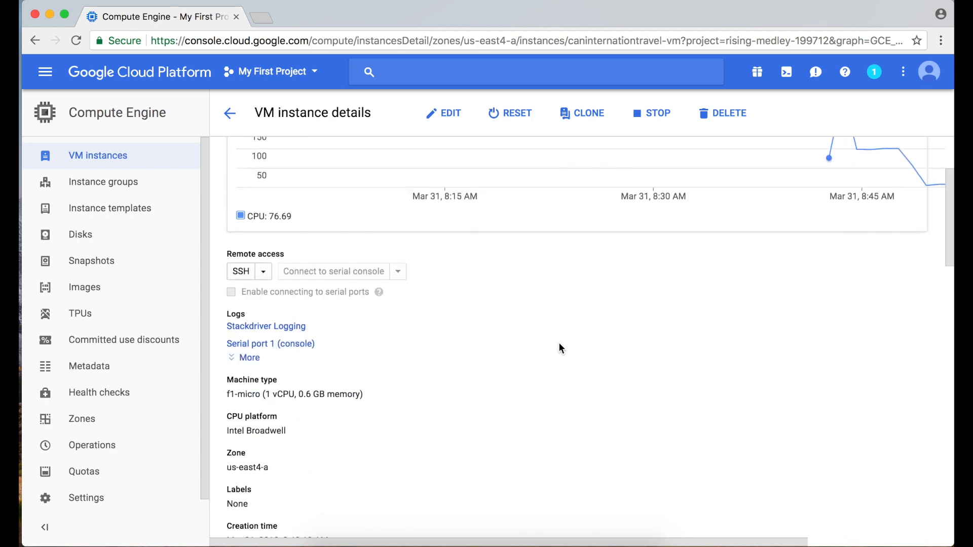
scroll(558, 342, "up", 6)
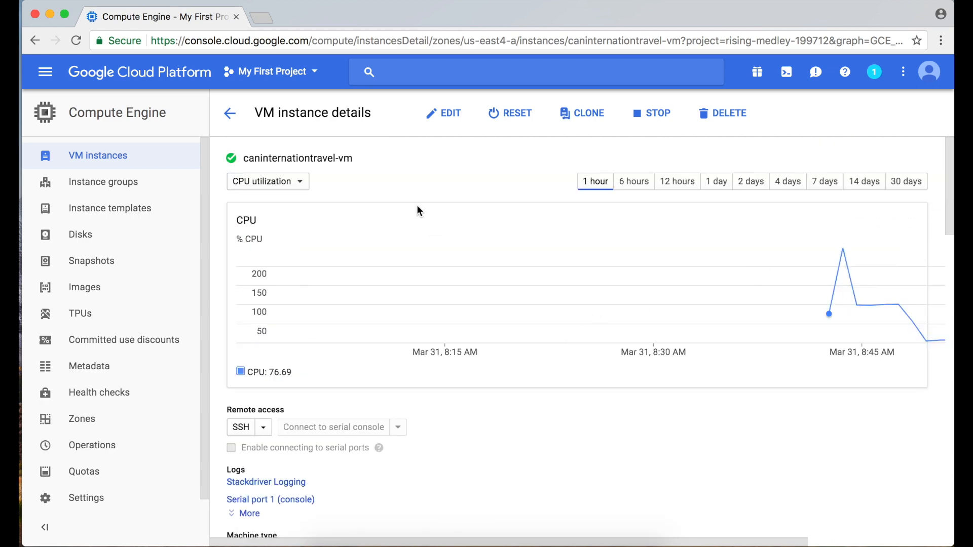
Edit caninternationtravel-vm and open an empty entry box under SSH Keys.
left_click(444, 120)
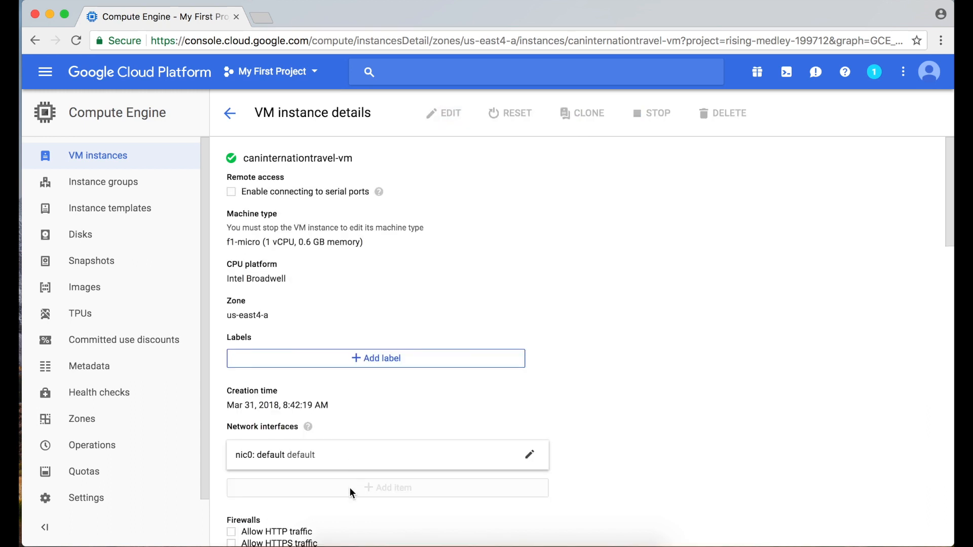
scroll(350, 490, "down", 5)
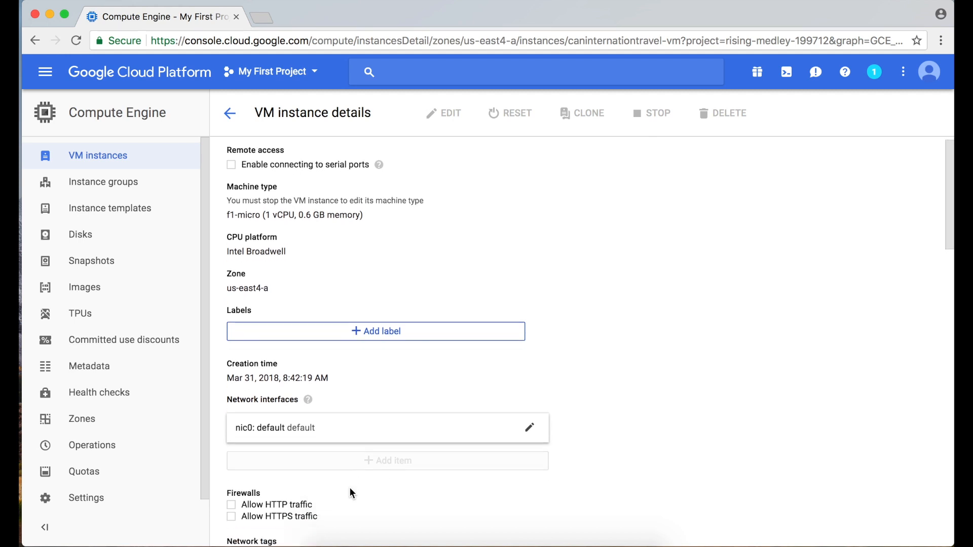
scroll(555, 393, "down", 3)
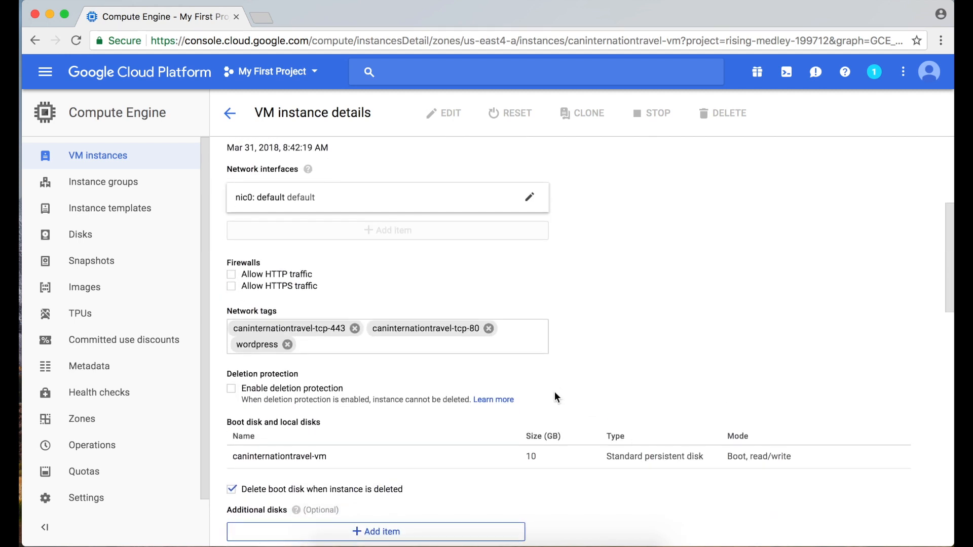
scroll(555, 394, "down", 5)
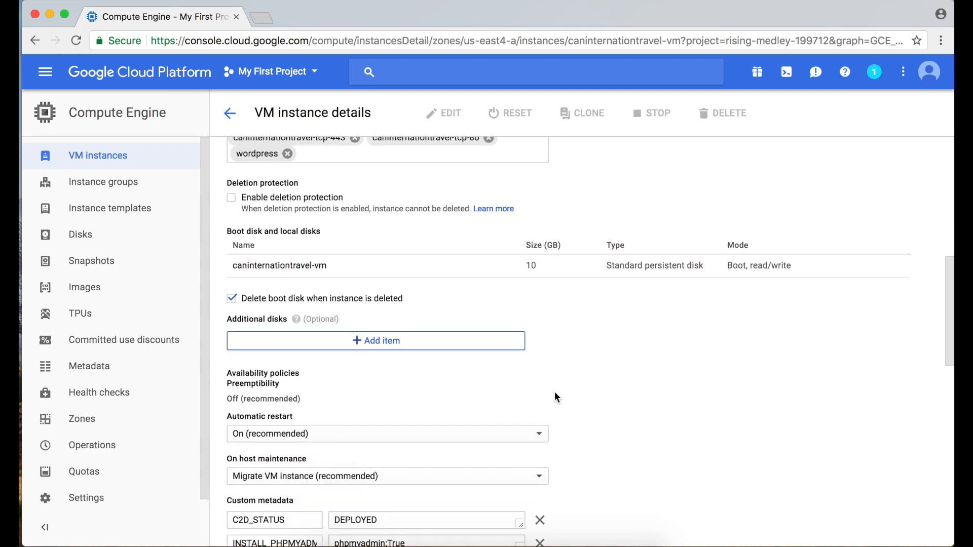
scroll(557, 398, "down", 5)
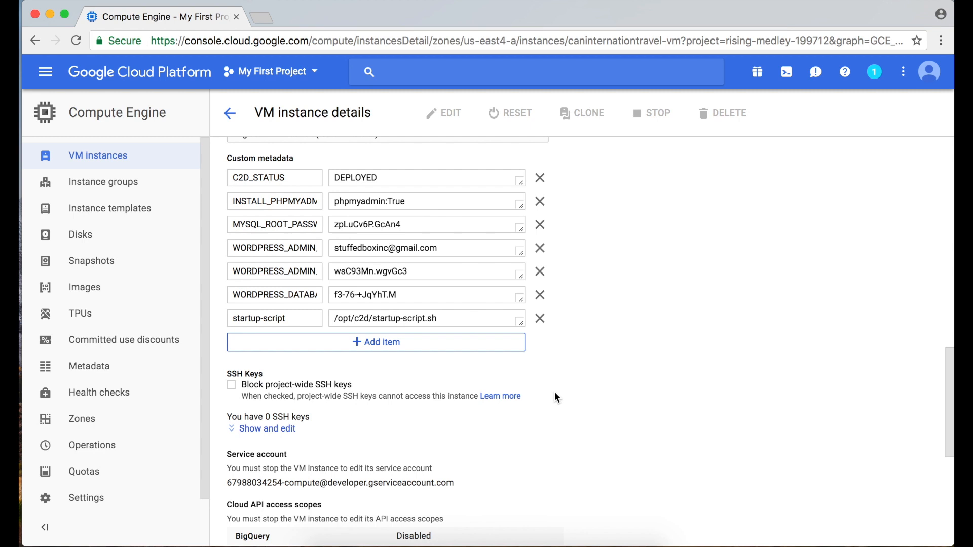
left_click(280, 430)
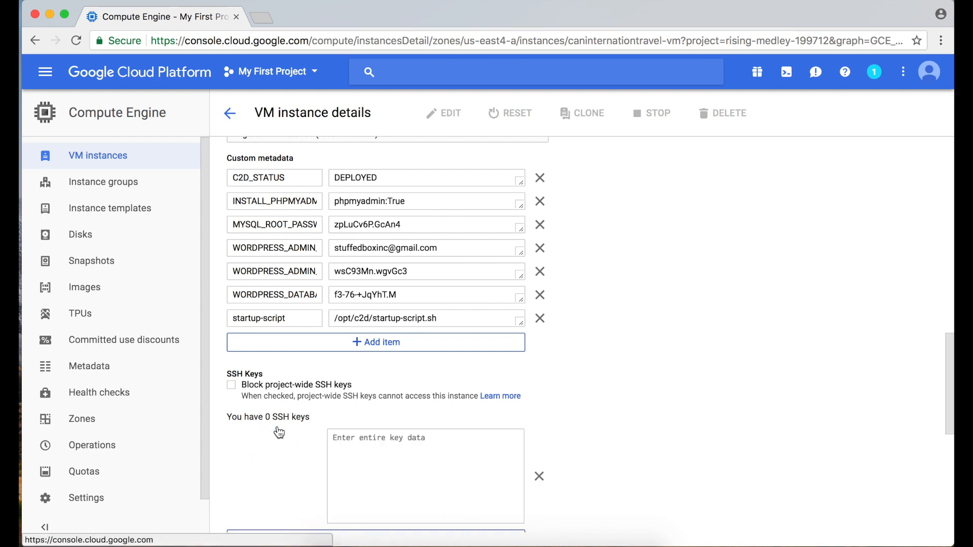
scroll(408, 277, "down", 3)
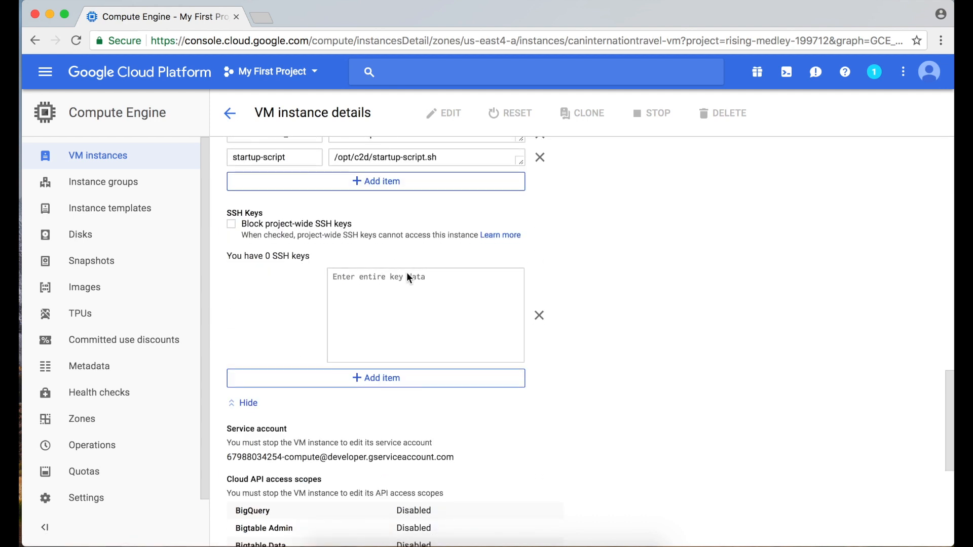
left_click(398, 300)
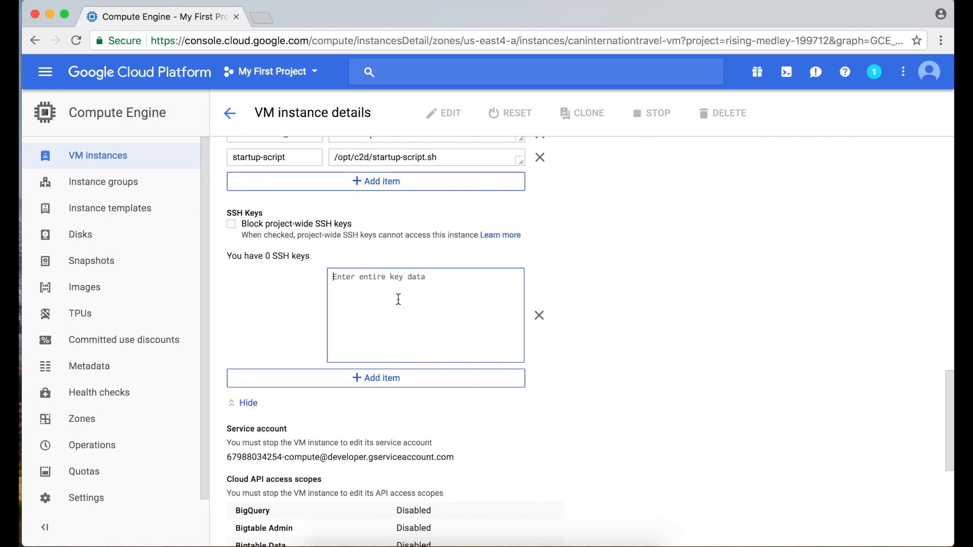
Print the public key in Terminal with cat ~/.ssh/canint.pub.
key("super+Tab")
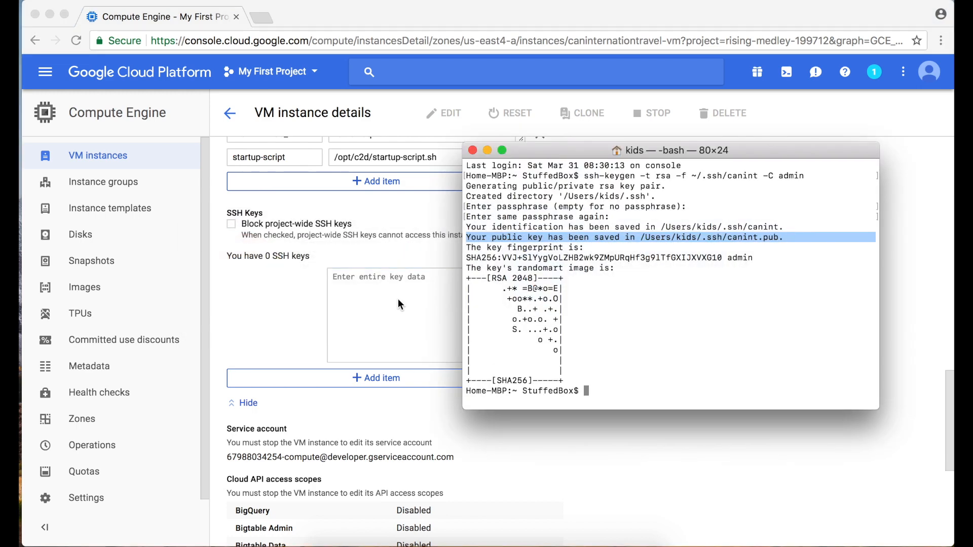
type("cat ")
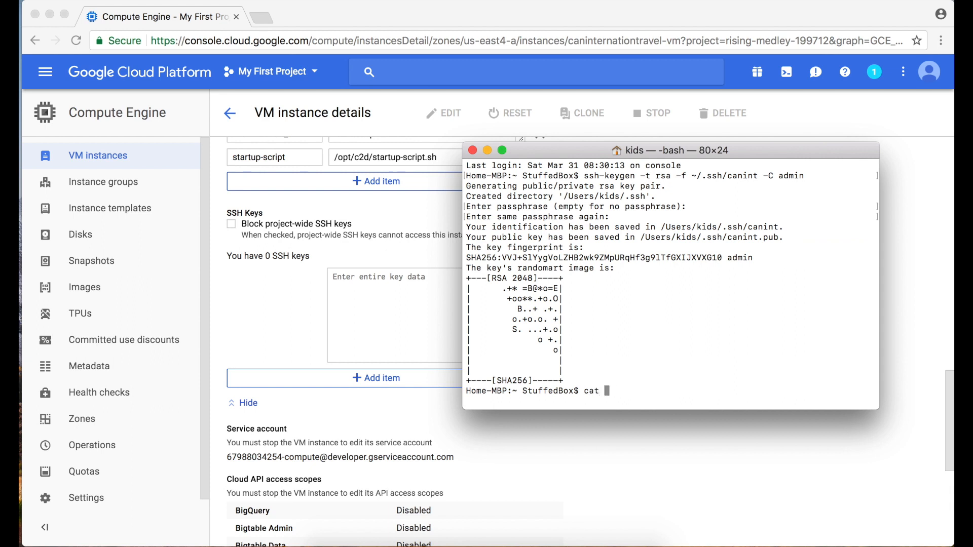
type("~/.ssh/")
left_click_drag(779, 238, 729, 243)
key("super+c")
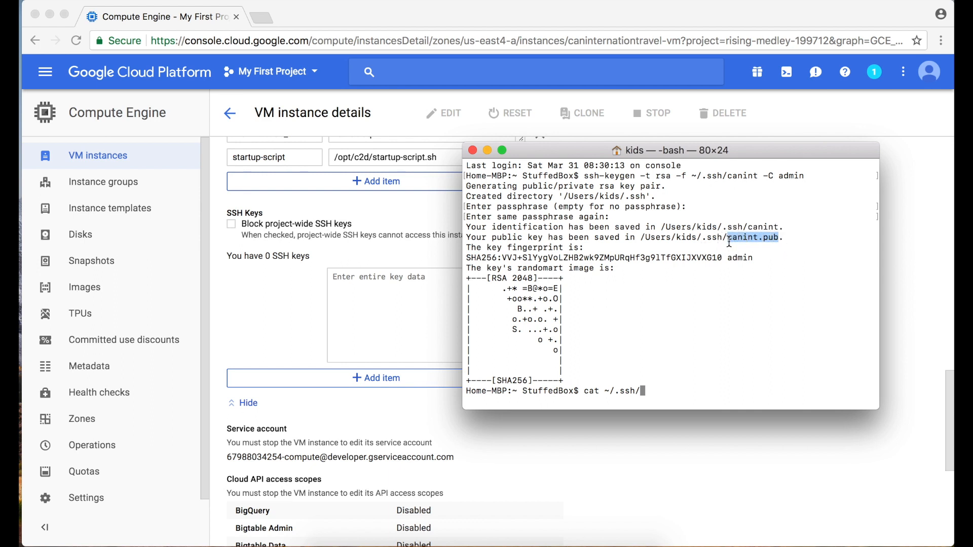
left_click(655, 388)
key("super+v")
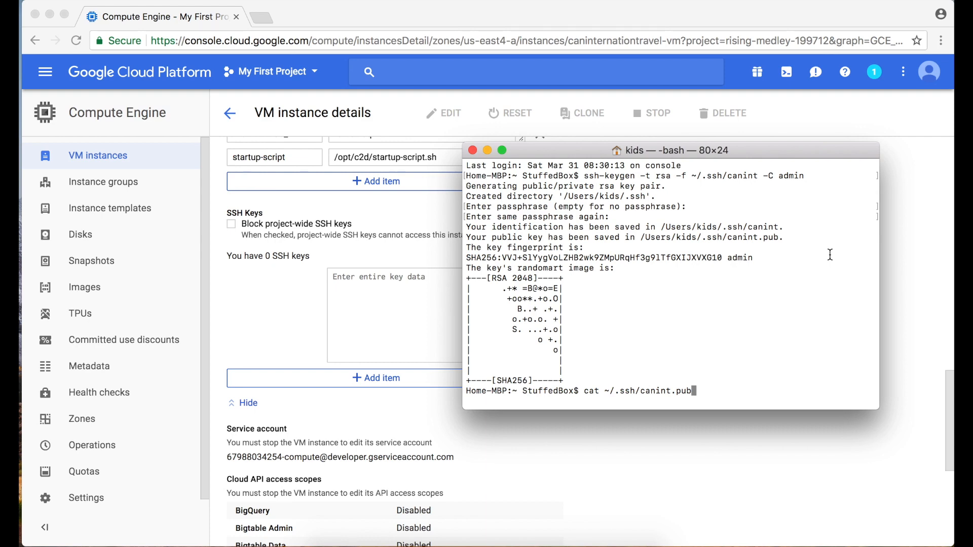
key("Return")
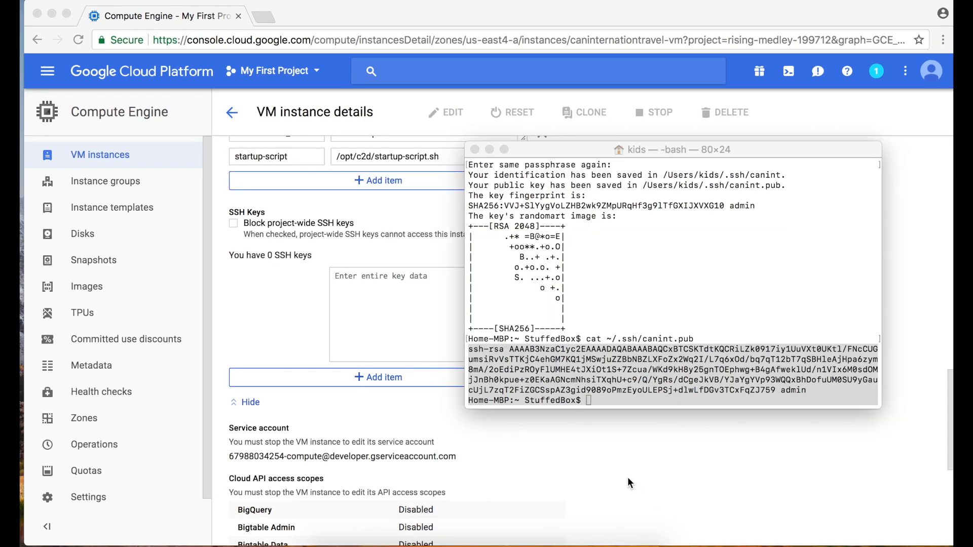
Select the printed ssh-rsa public key for copying into the VM's key box.
left_click(587, 399)
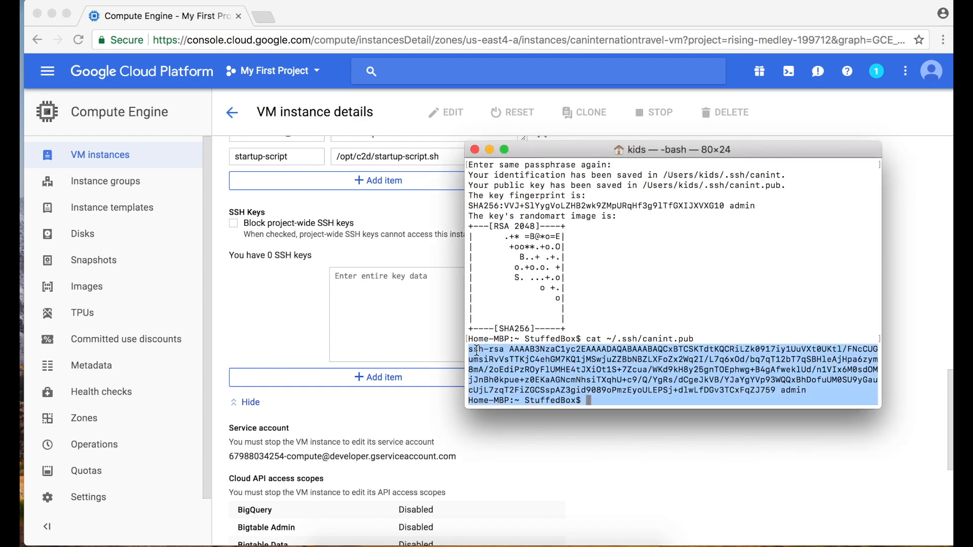
left_click_drag(463, 349, 810, 393)
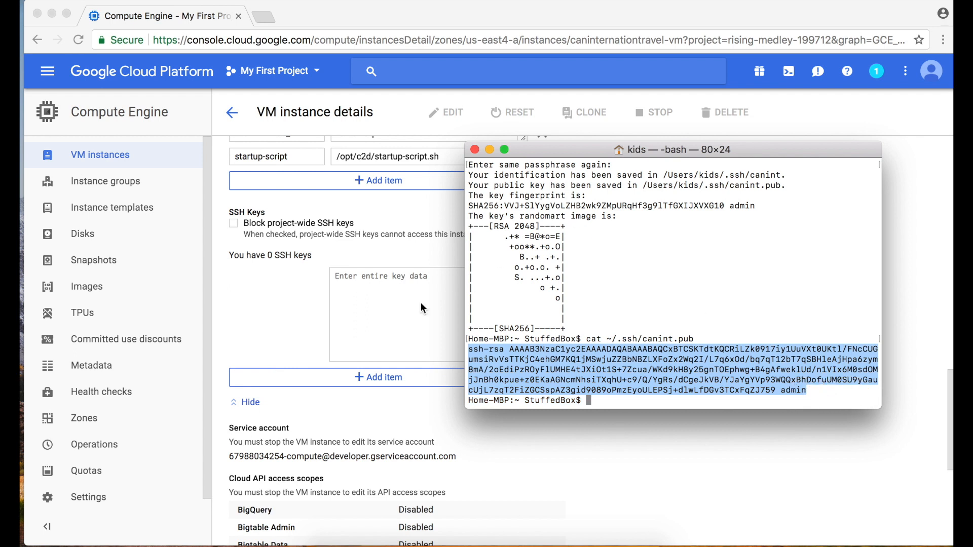
left_click(404, 308)
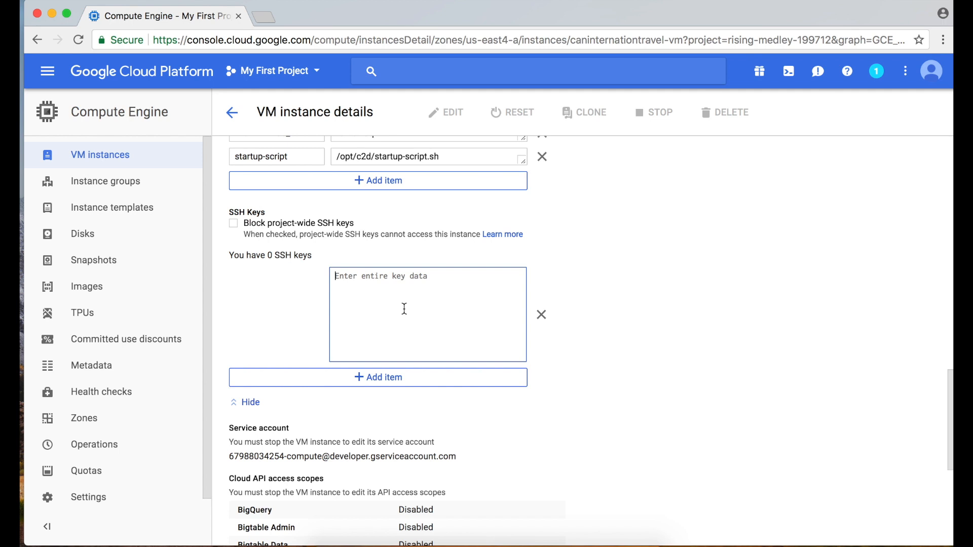
Paste the canint public key into the SSH key box and save the instance.
right_click(381, 293)
left_click(419, 361)
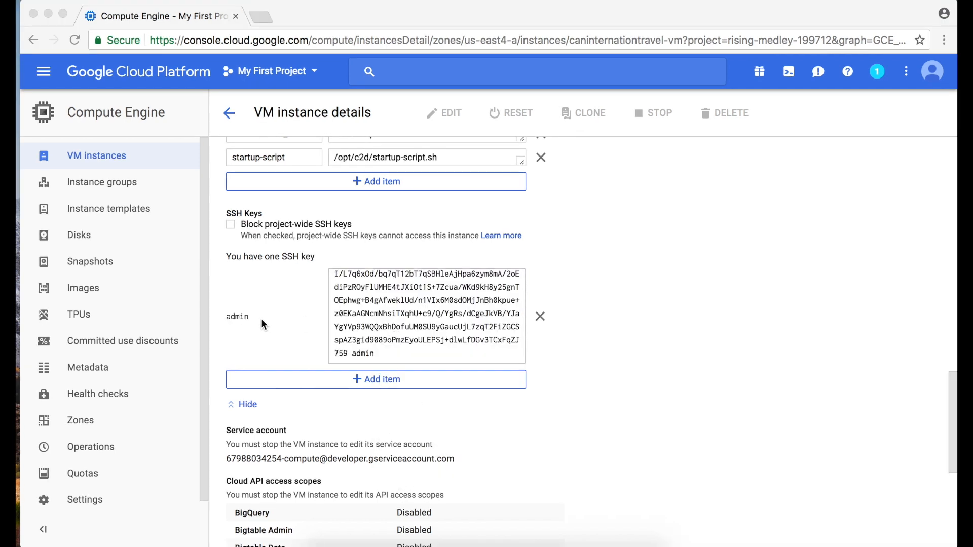
scroll(612, 410, "down", 6)
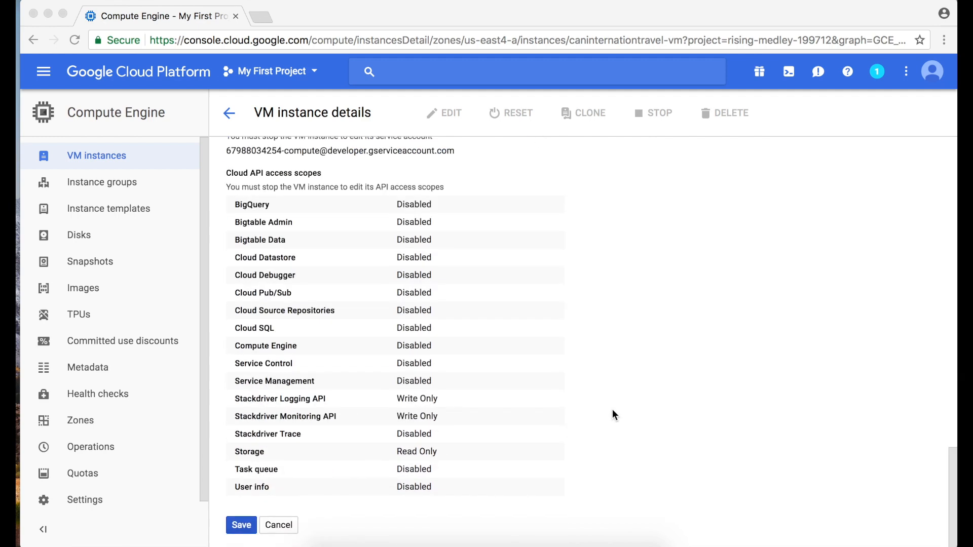
left_click(242, 527)
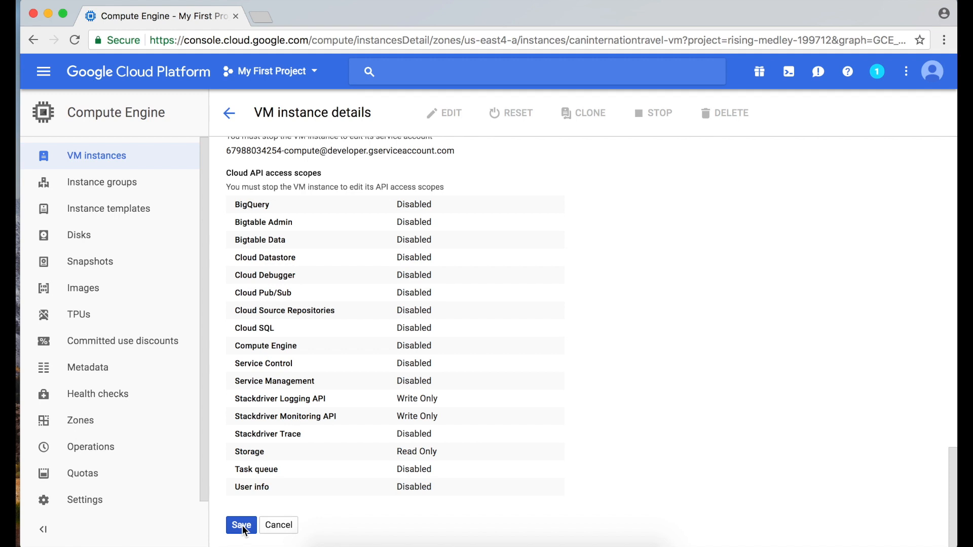
left_click(243, 527)
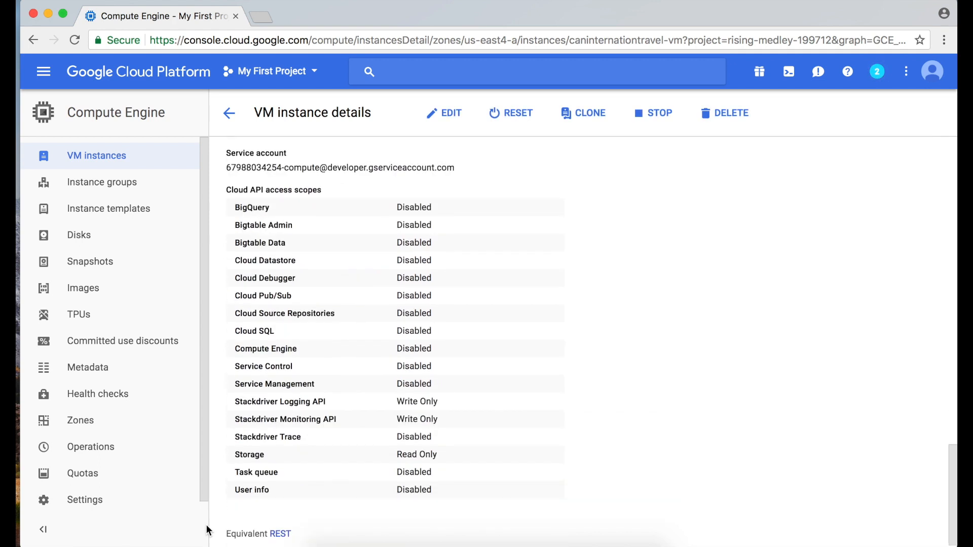
scroll(551, 321, "up", 4)
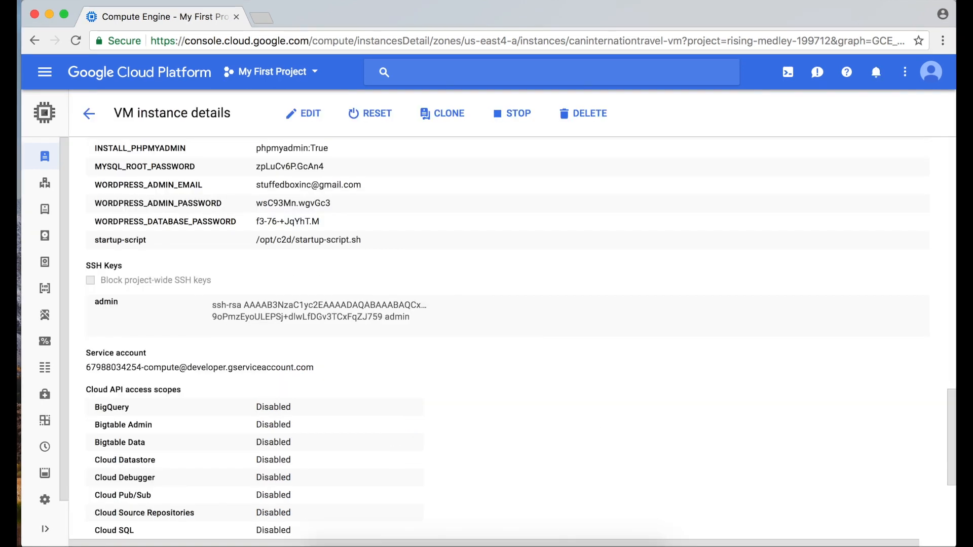
left_click(596, 546)
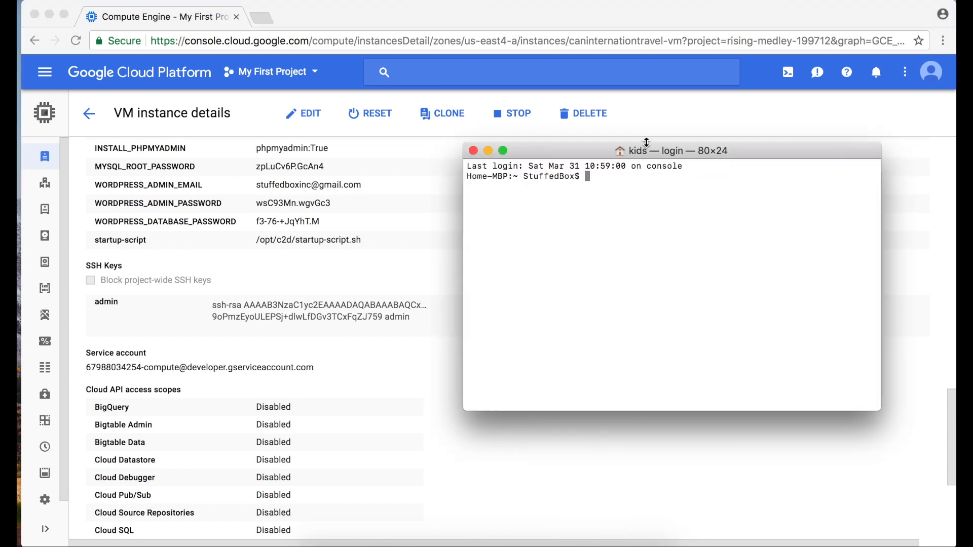
type("ssh ")
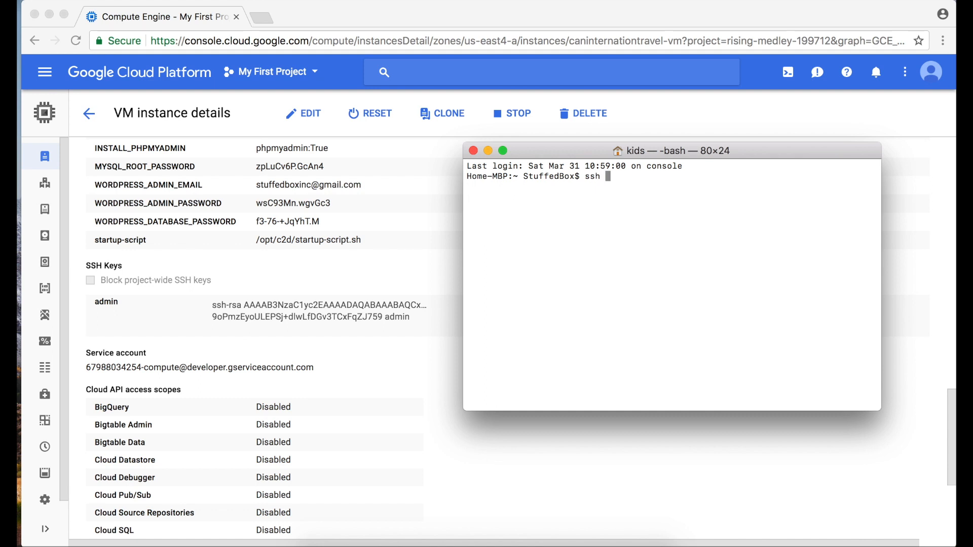
type("-i ~/.ssh/canint admin@")
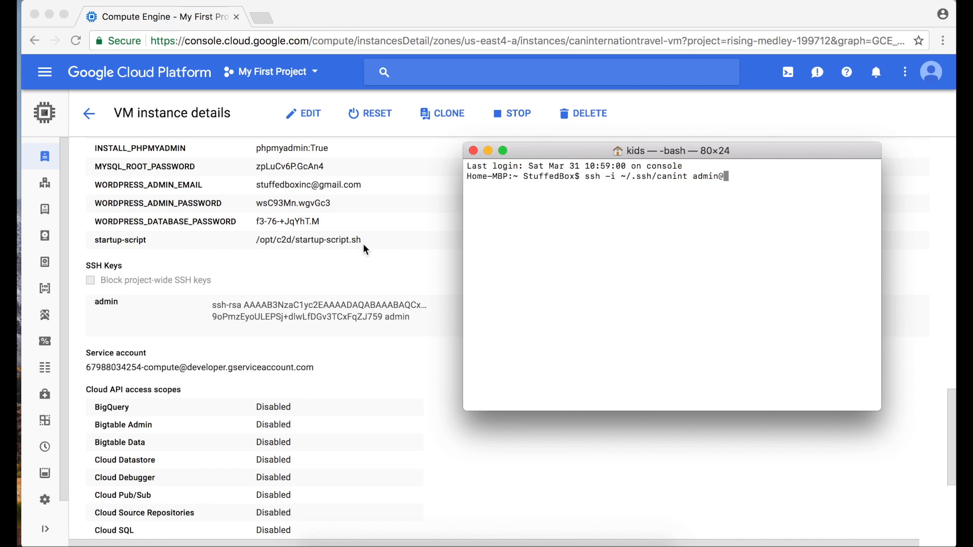
scroll(363, 243, "up", 5)
scroll(363, 244, "up", 8)
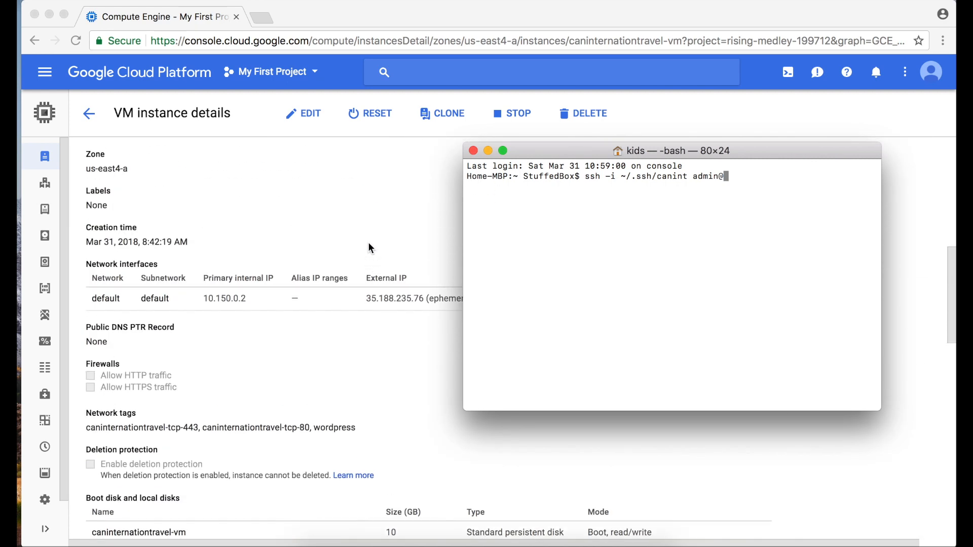
type("35.188.235.76")
key("Return")
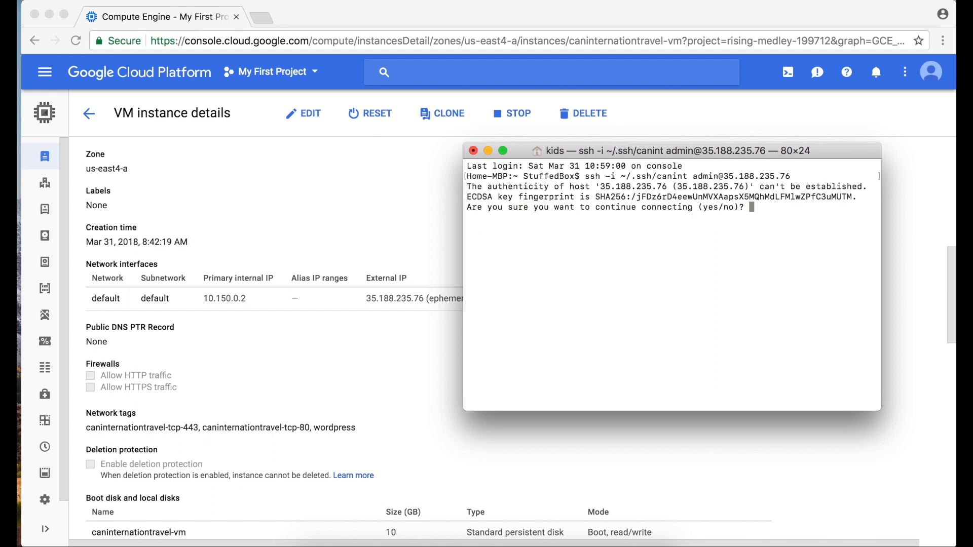
type("yes")
key("Return")
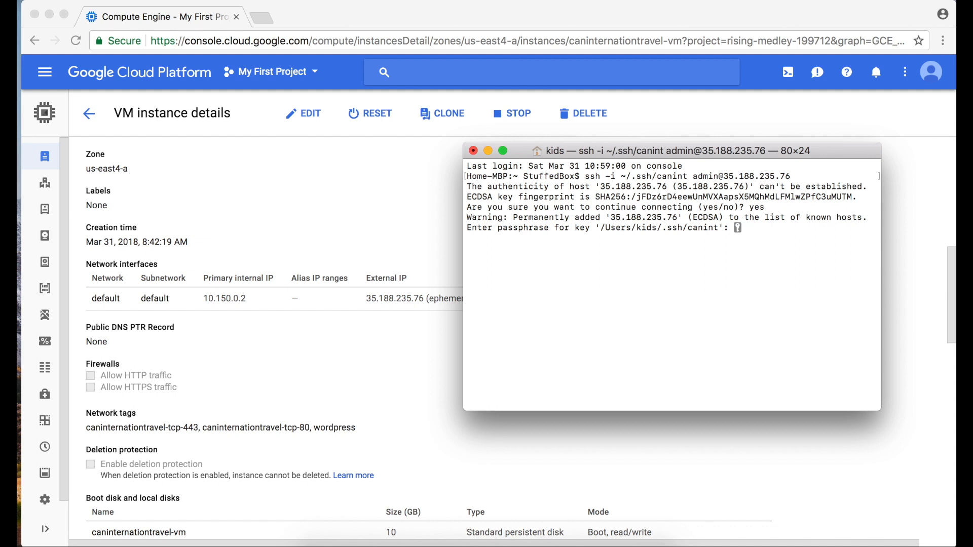
key("Return")
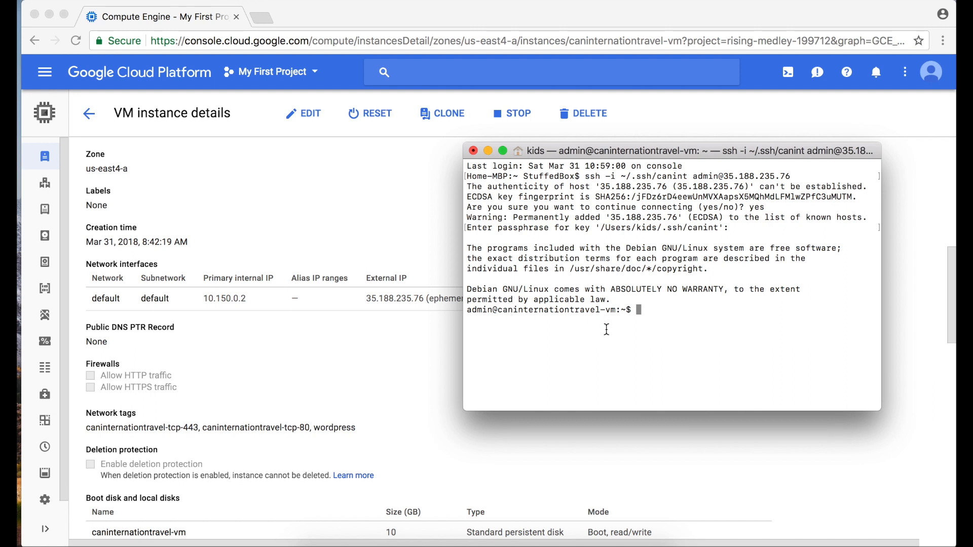
Check the admin prompt on the VM, then log out and exit the shell.
left_click_drag(622, 310, 464, 310)
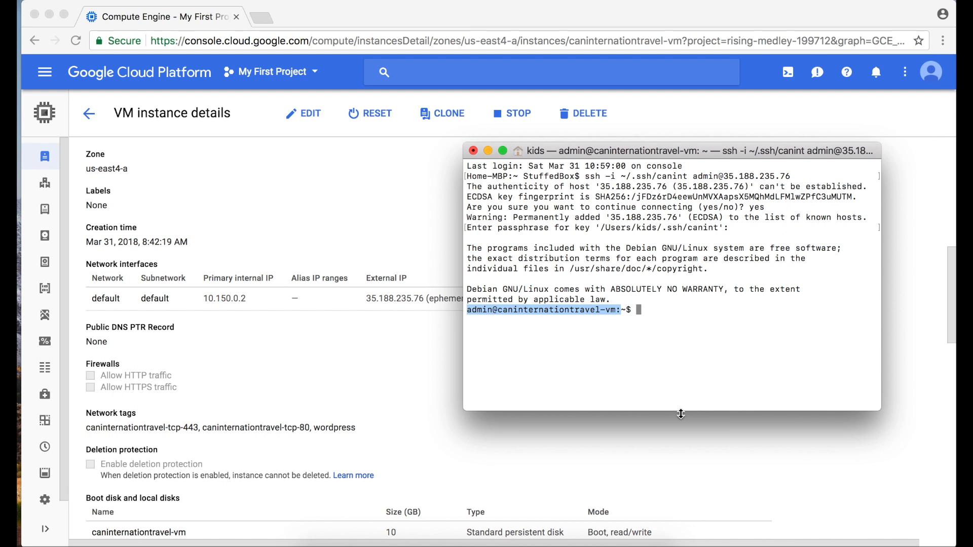
type("logout")
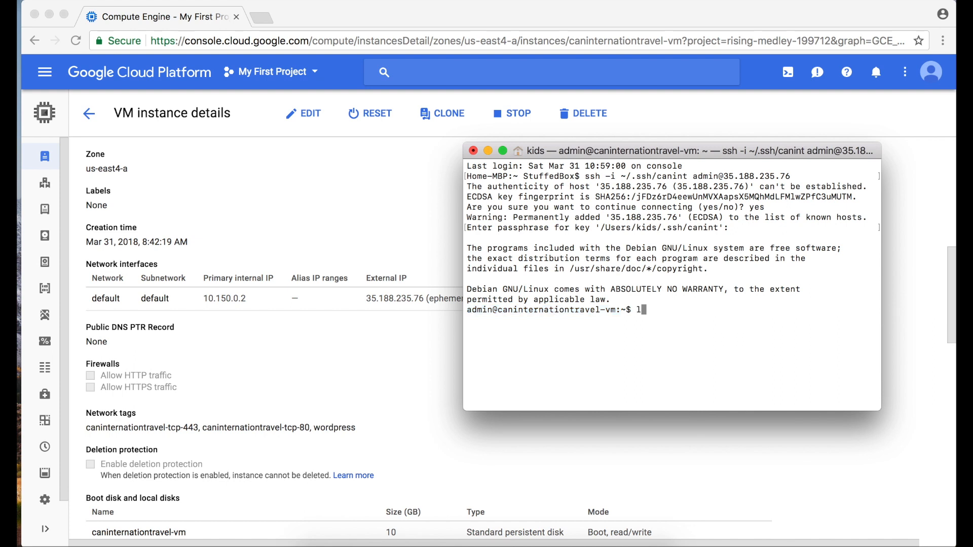
key("Return")
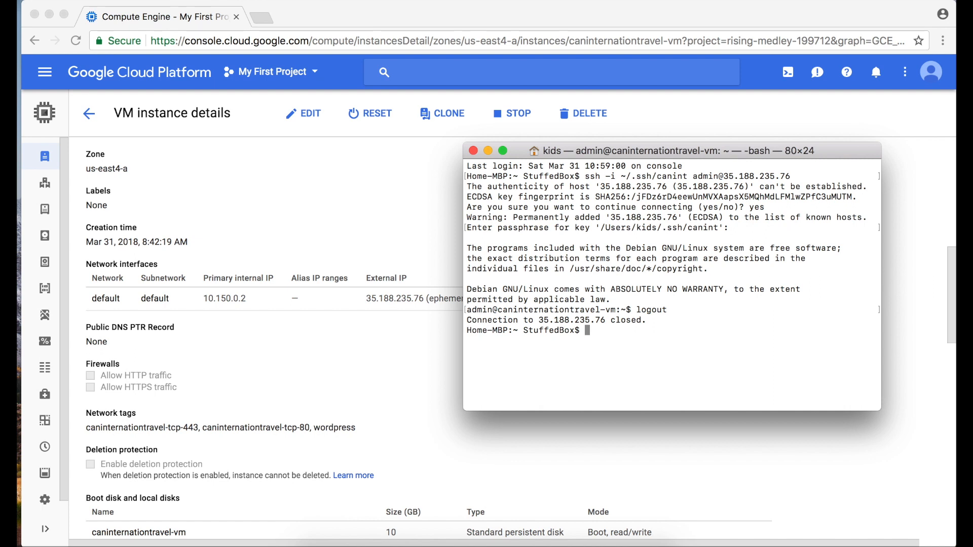
type("exit")
key("Return")
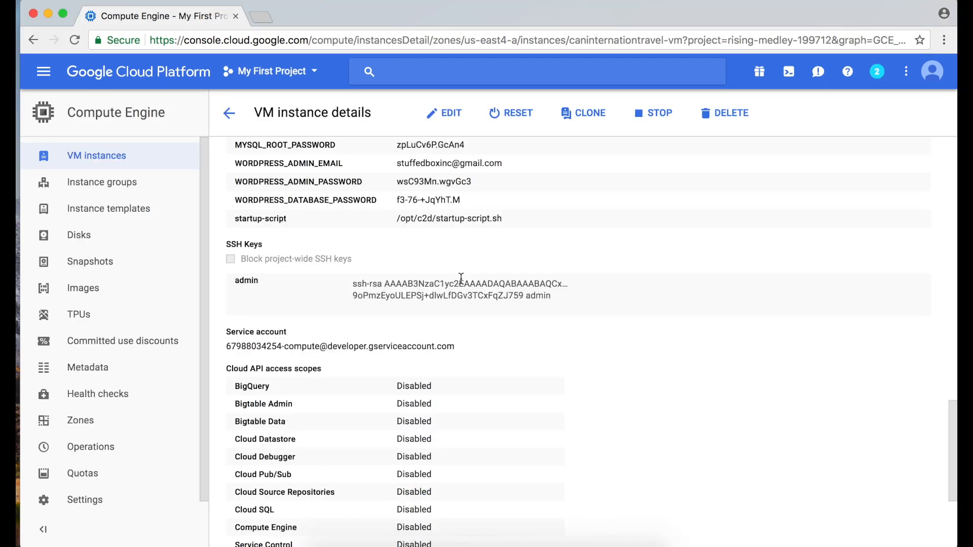
Launch FileZilla and create a new Site Manager entry named canint.
key("super+space")
type("f")
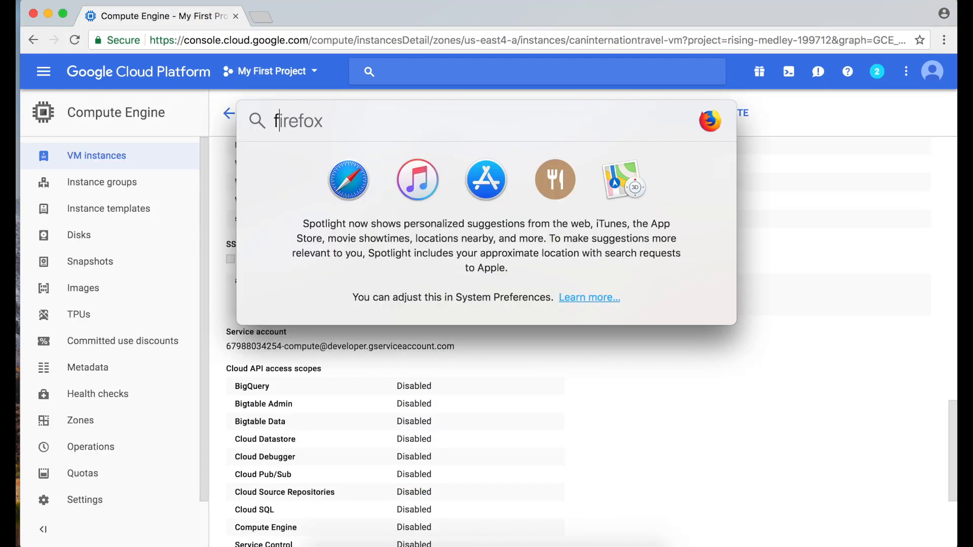
type("irefoxile")
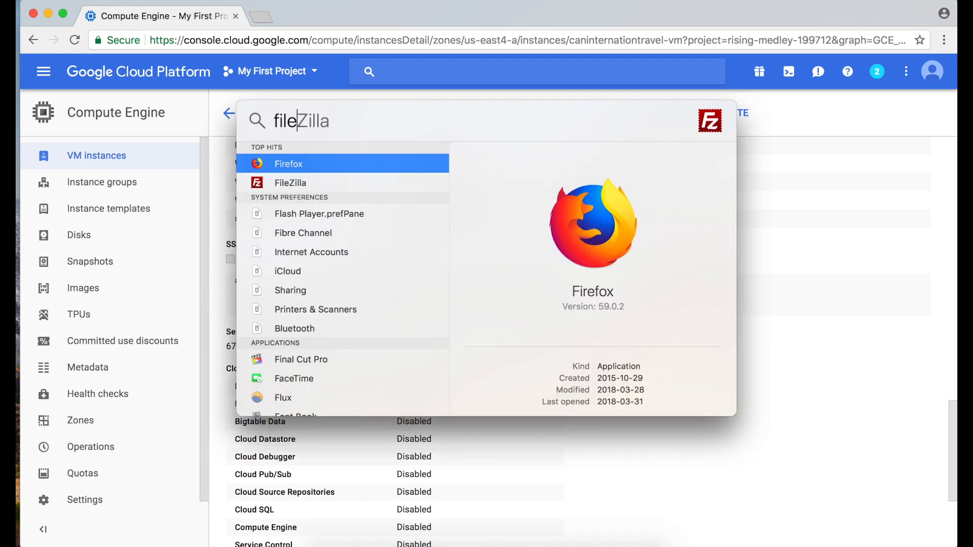
key("Return")
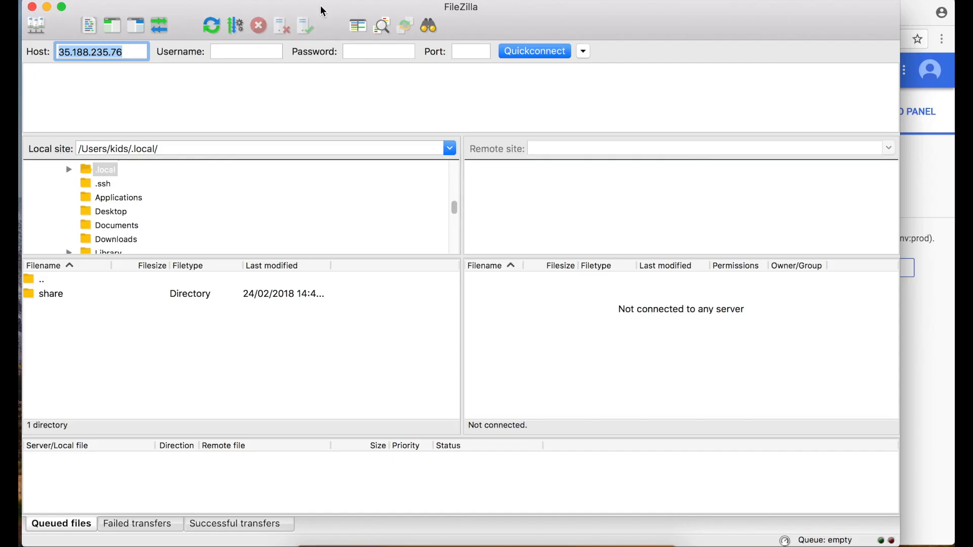
left_click_drag(322, 13, 375, 11)
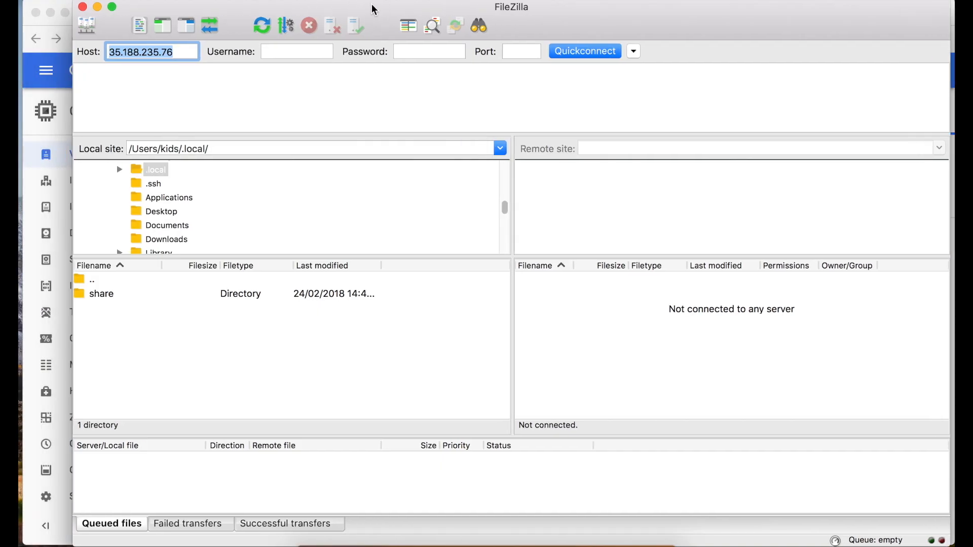
left_click(90, 28)
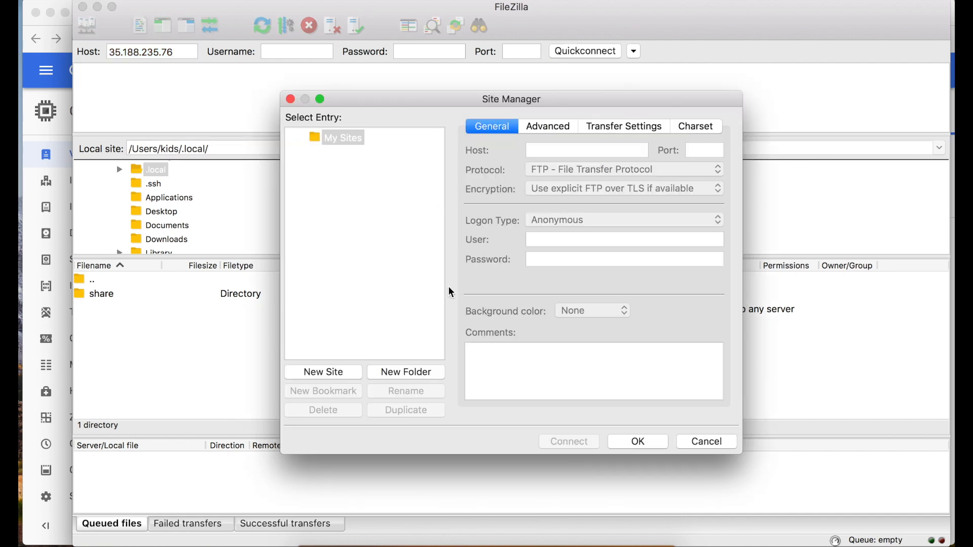
left_click(346, 375)
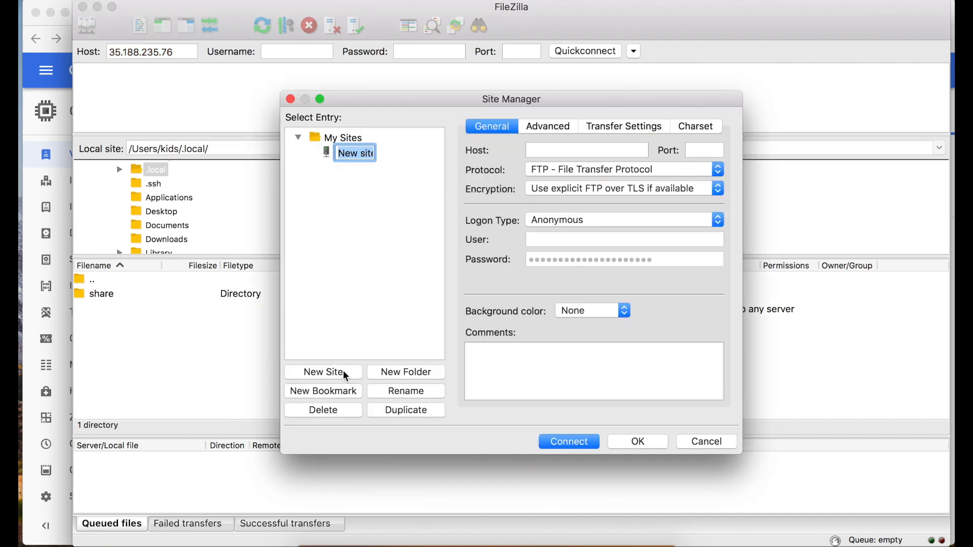
type("canint")
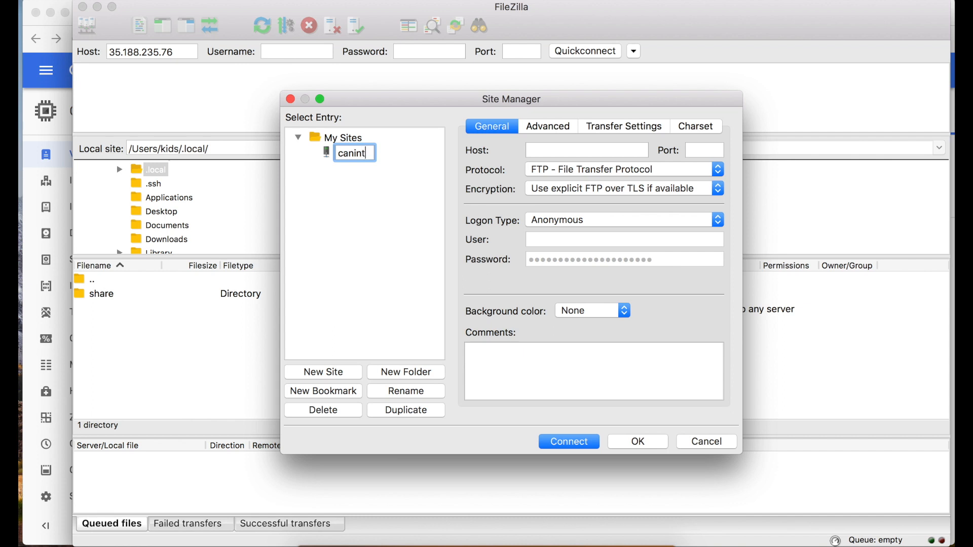
key("Return")
Set host 35.188.235.76, protocol SFTP, logon type Key file and user admin, then browse for the key.
left_click(585, 152)
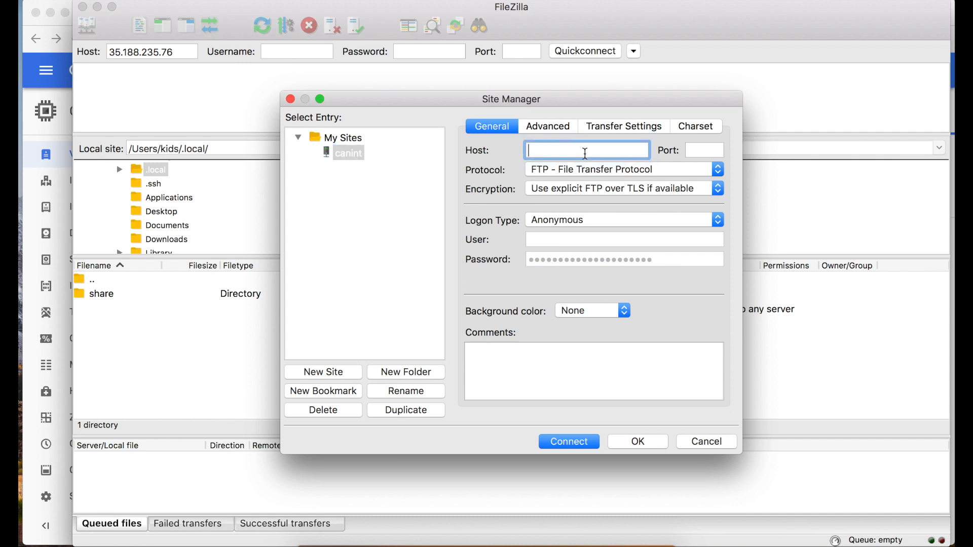
type("35.188.235.76")
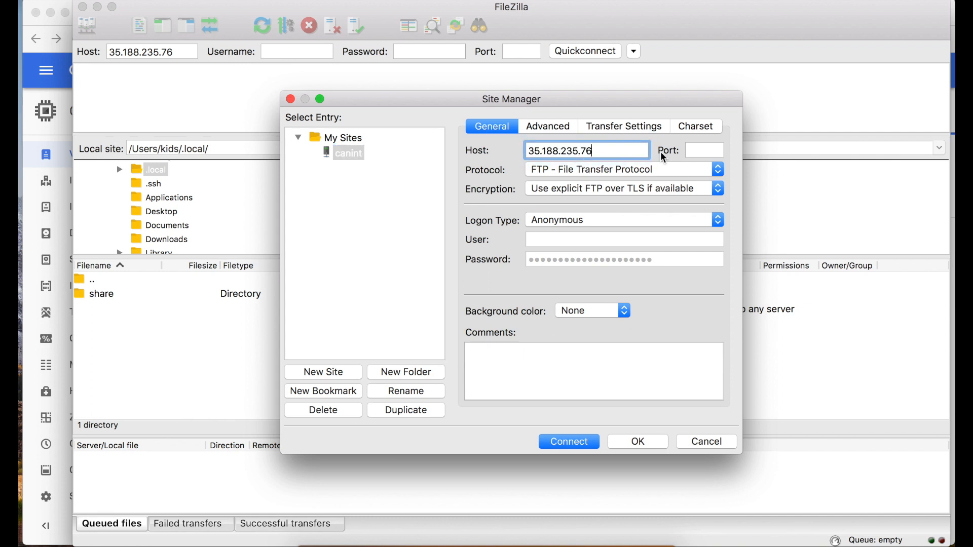
left_click(700, 173)
left_click(698, 182)
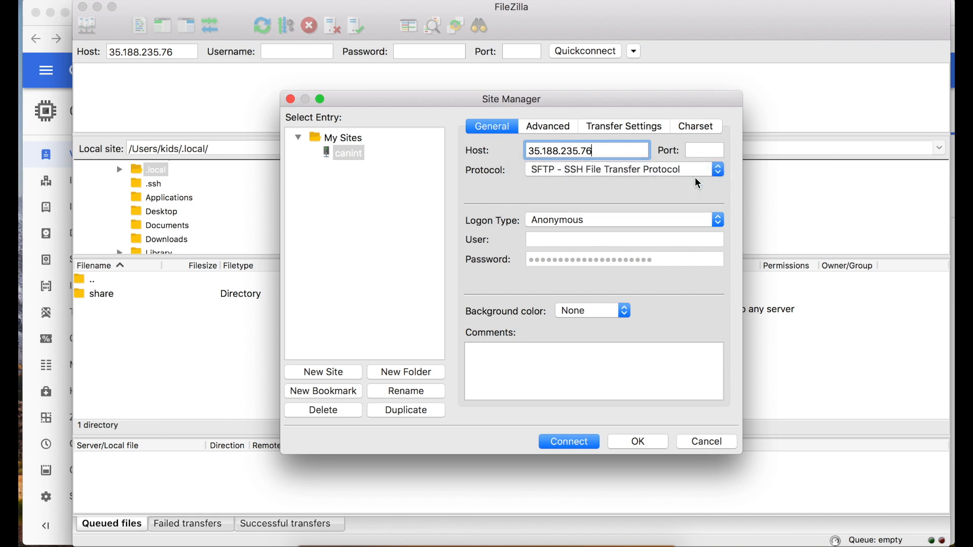
left_click(615, 225)
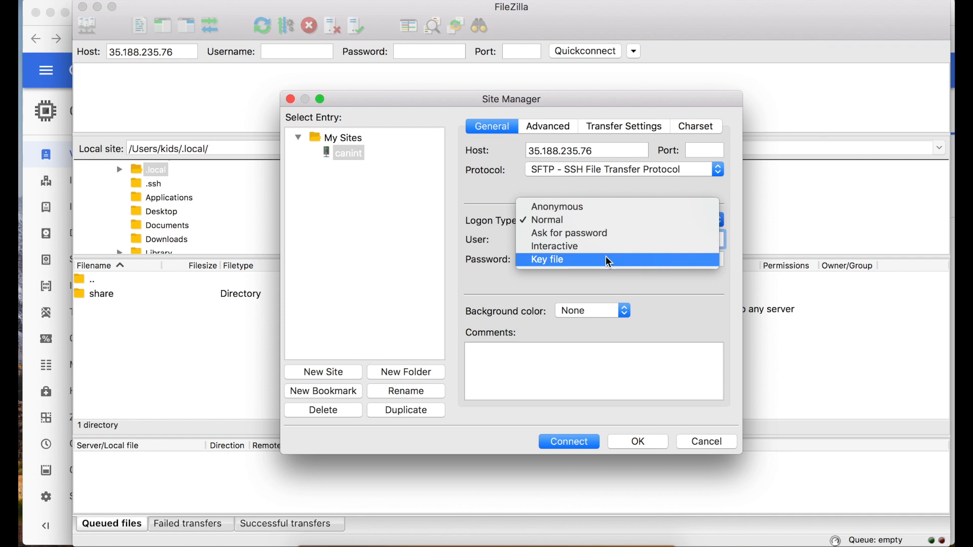
left_click(609, 261)
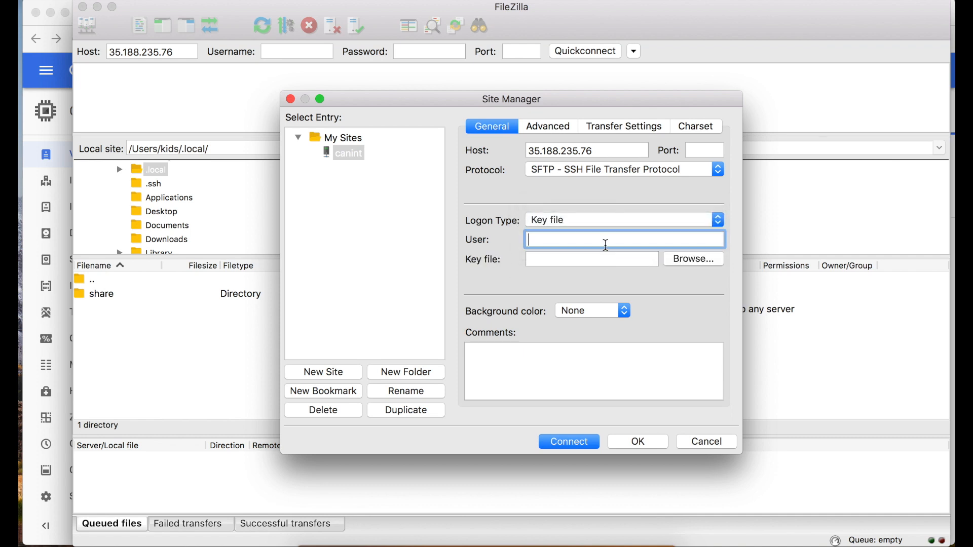
type("admin")
left_click(681, 264)
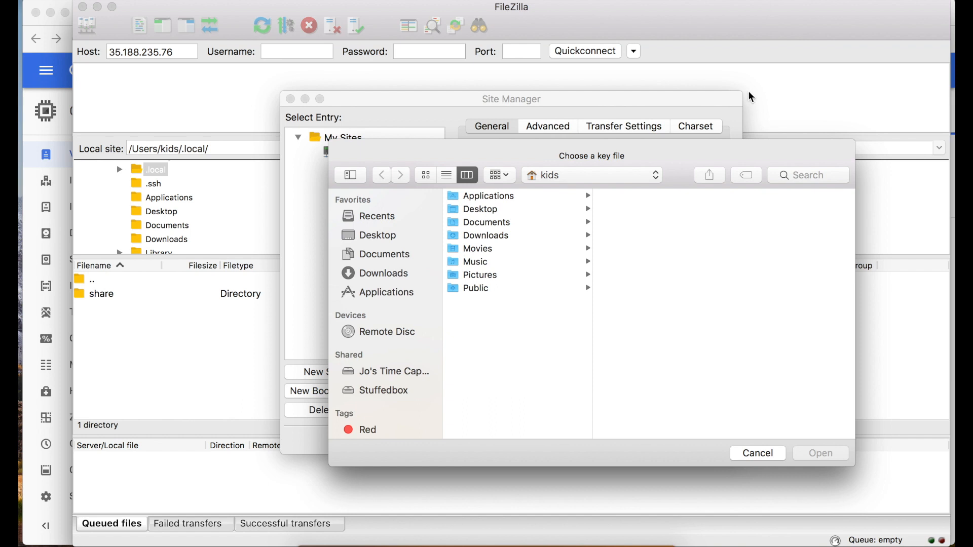
Show hidden files, open the .ssh folder and choose the canint private key.
left_click(568, 381)
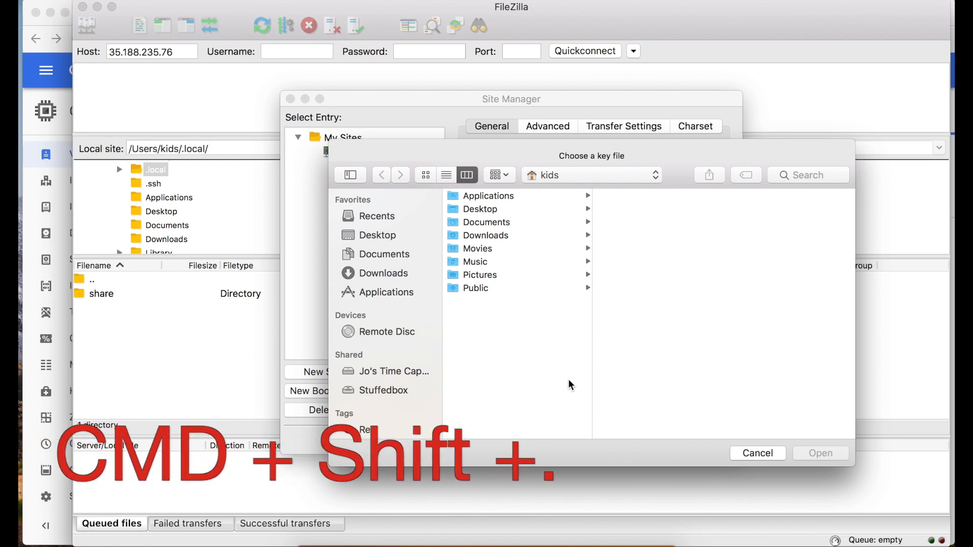
key("super+shift+period")
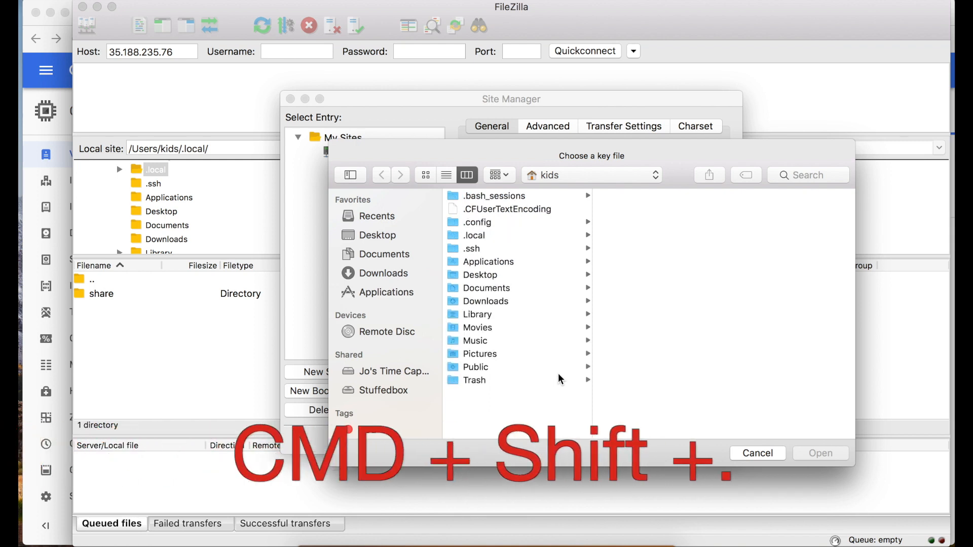
left_click(487, 249)
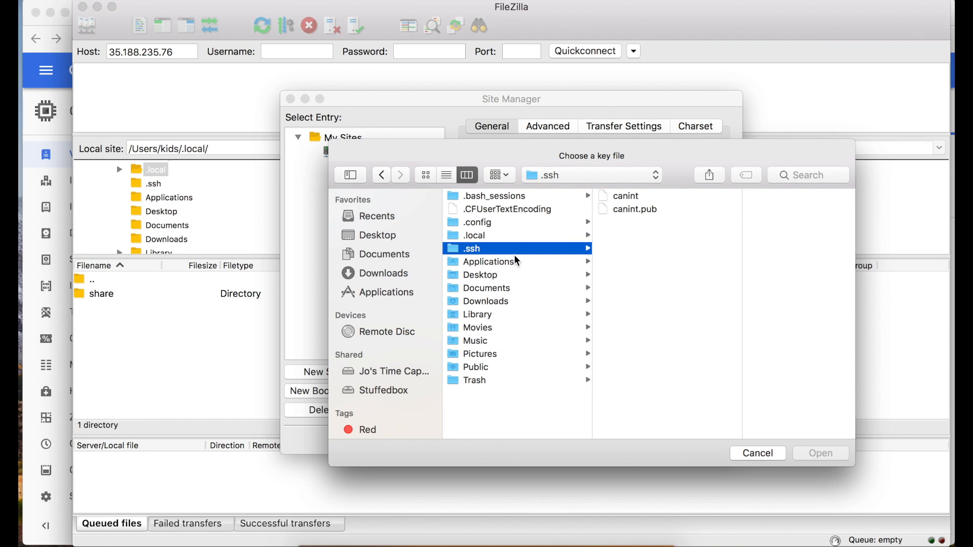
left_click(627, 203)
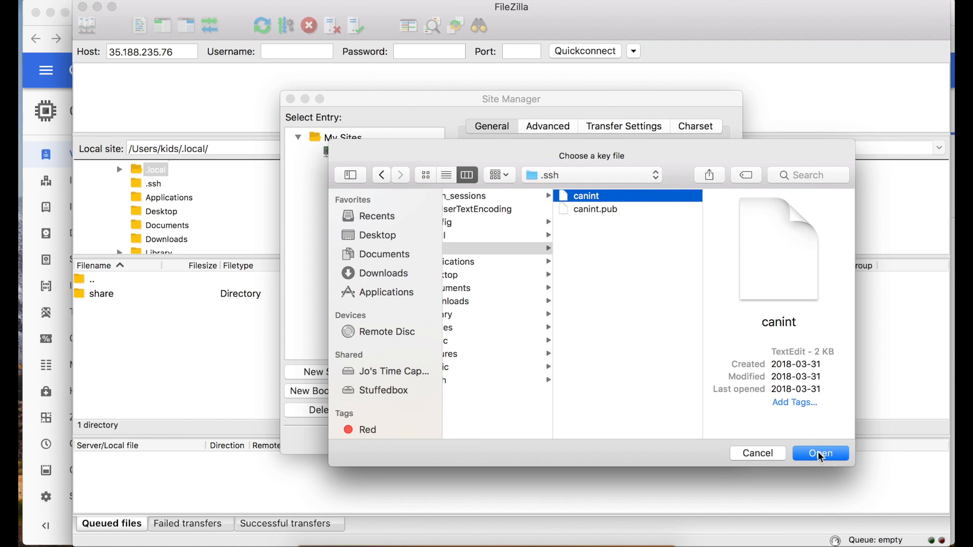
left_click(821, 454)
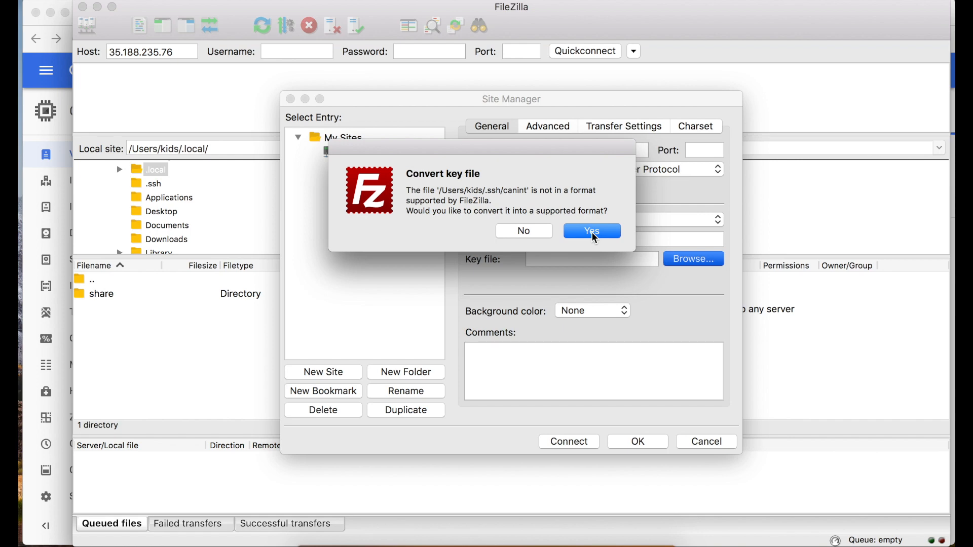
Convert the canint key using its password and save it as filezilla_canint in .ssh.
left_click(595, 237)
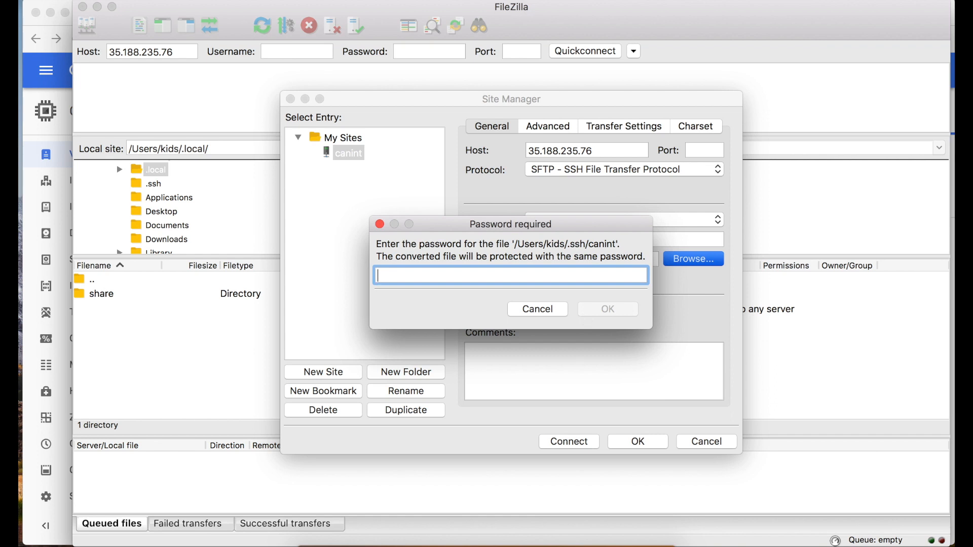
type("••••••")
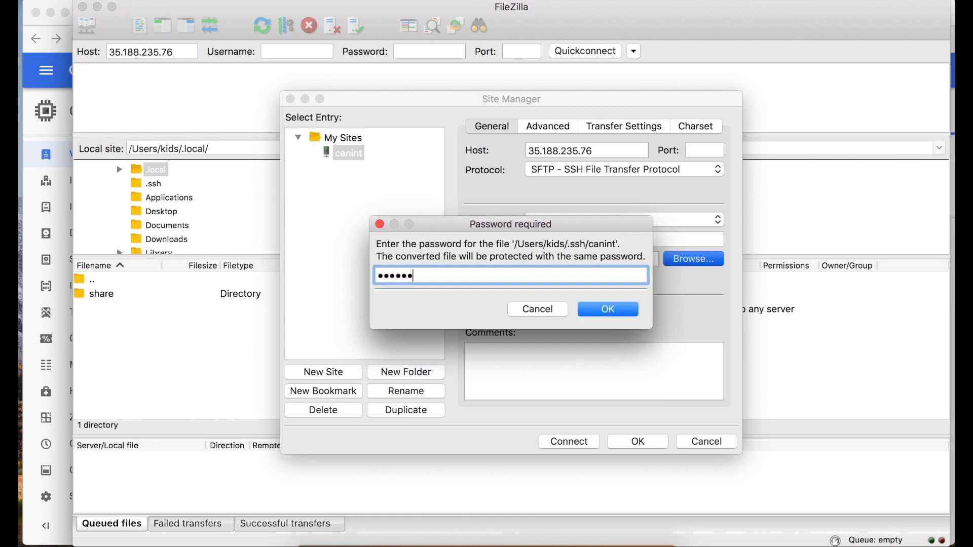
key("Return")
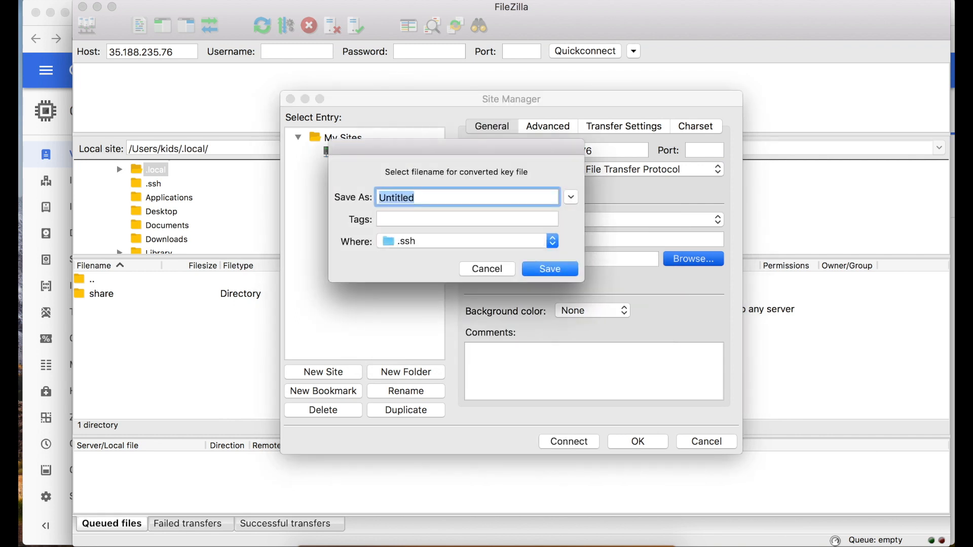
type("filezilla_ca")
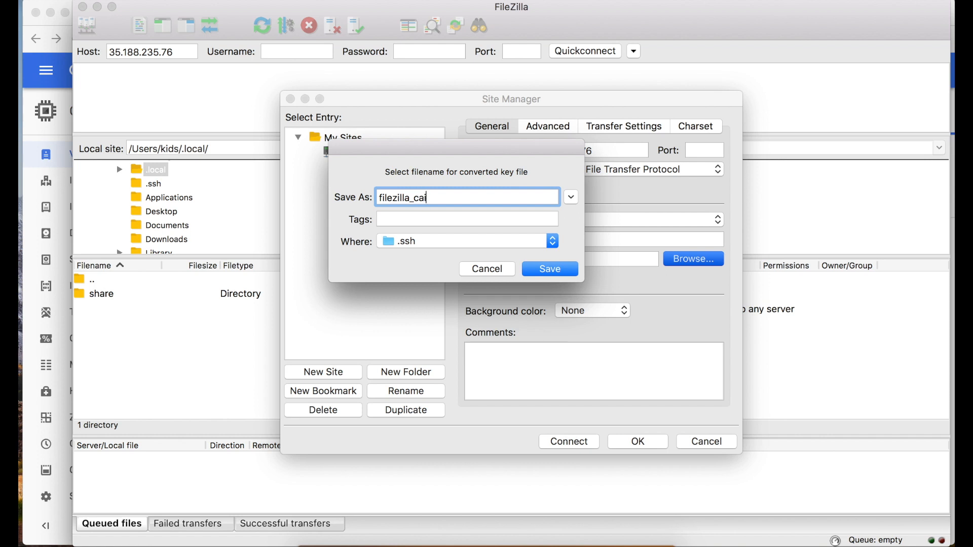
type("nint")
left_click(550, 272)
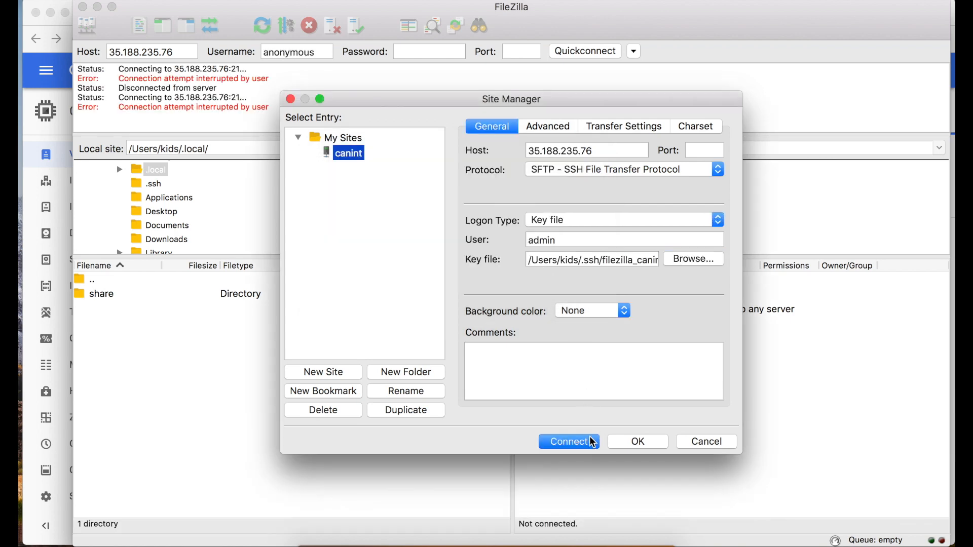
Connect to canint, always trusting the host and entering the passphrase without remembering it.
left_click(568, 441)
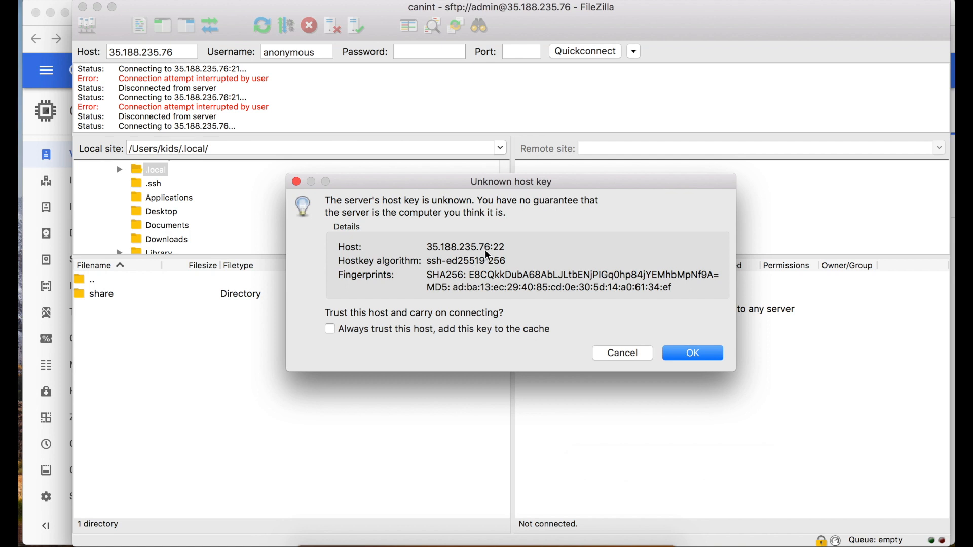
left_click(423, 333)
left_click(701, 356)
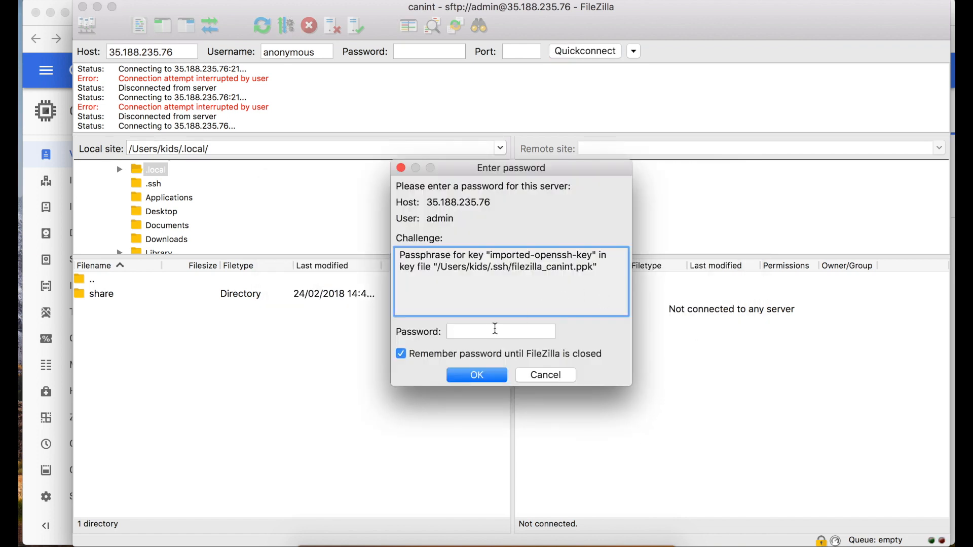
left_click(493, 331)
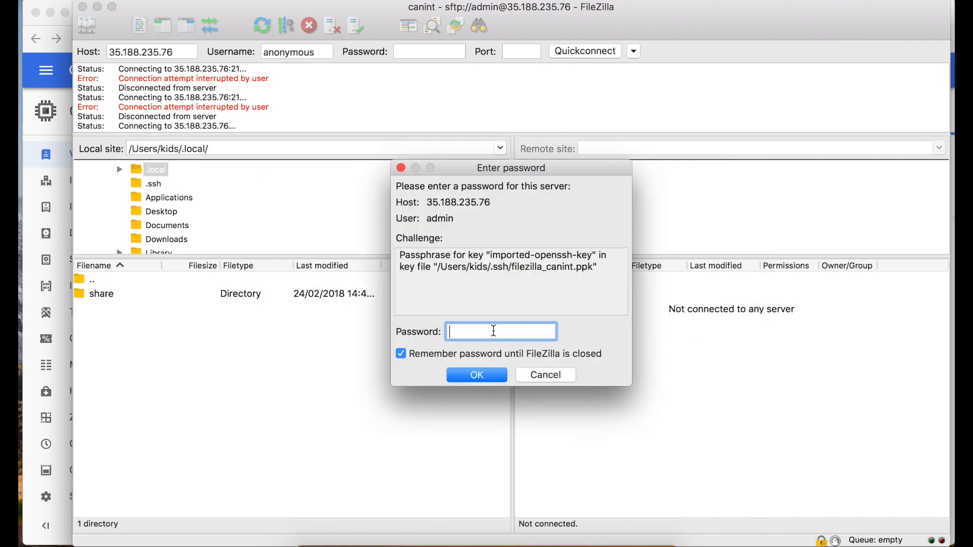
type("******")
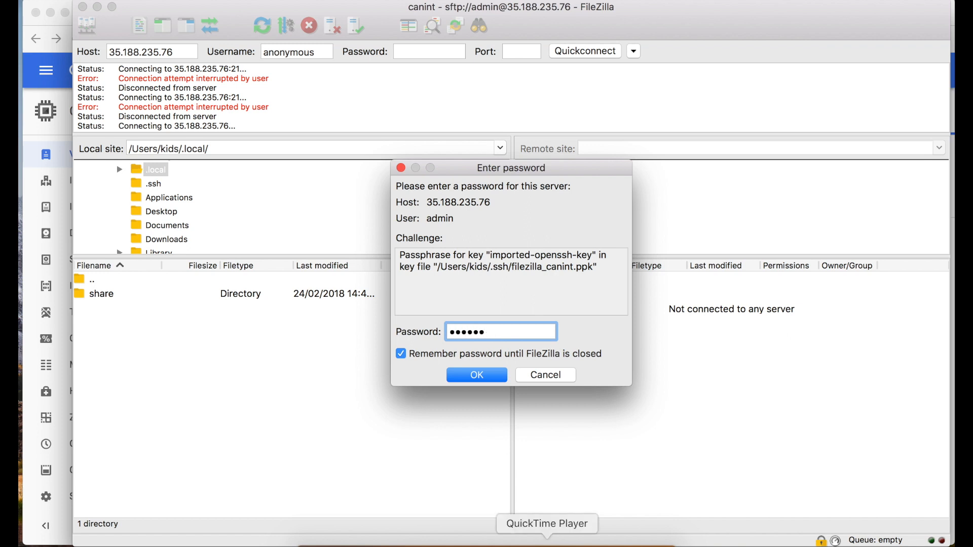
left_click(467, 362)
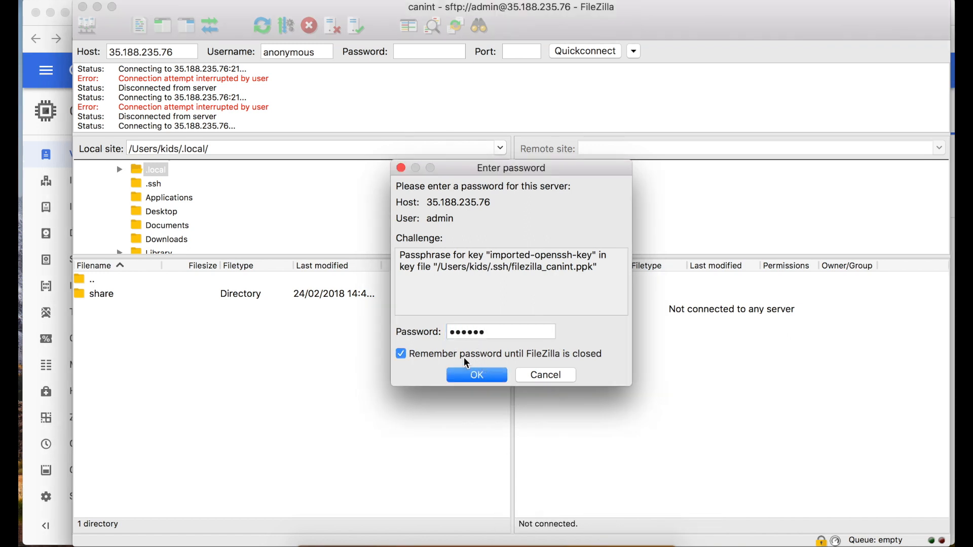
left_click(463, 355)
left_click(476, 376)
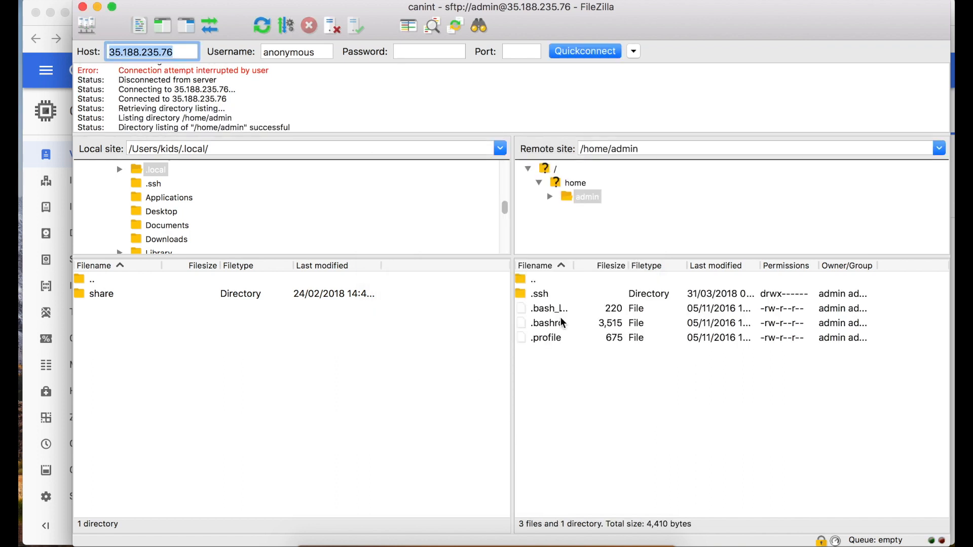
Browse the remote pane from the admin home folder up to root, then into /var/www/html.
left_click(548, 280)
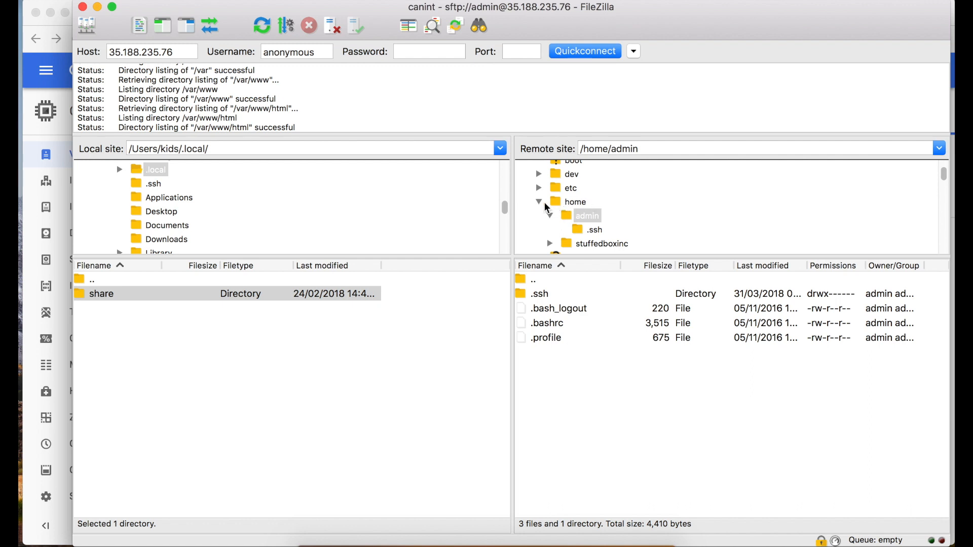
double_click(536, 280)
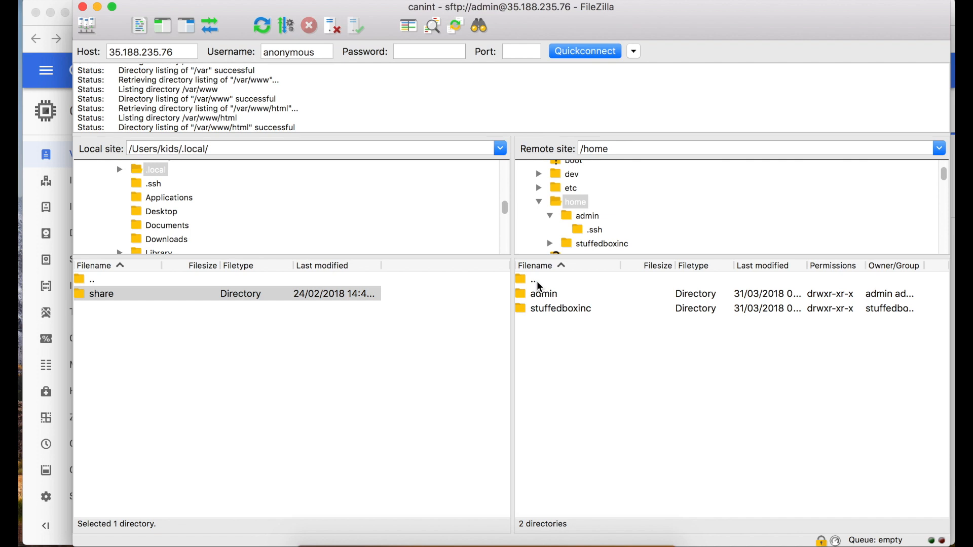
double_click(538, 284)
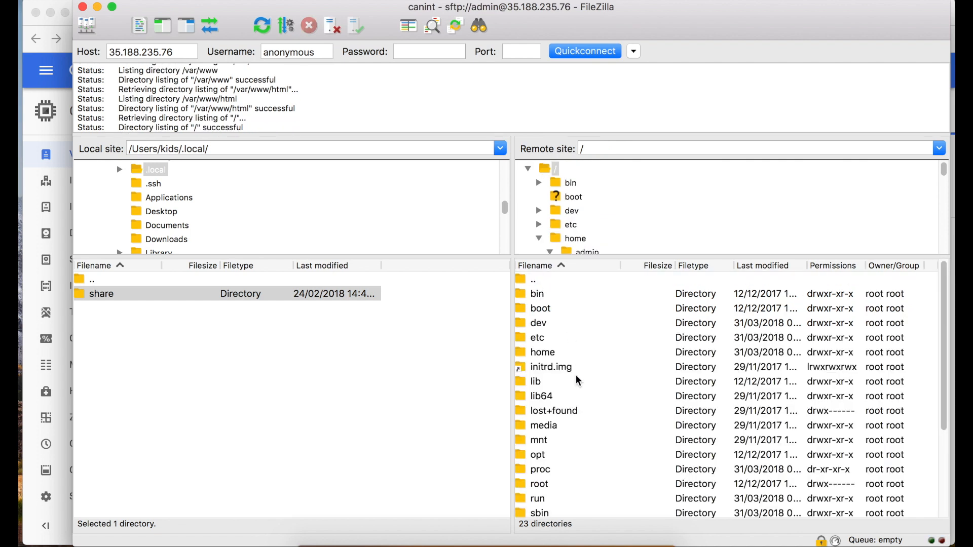
scroll(579, 380, "down", 4)
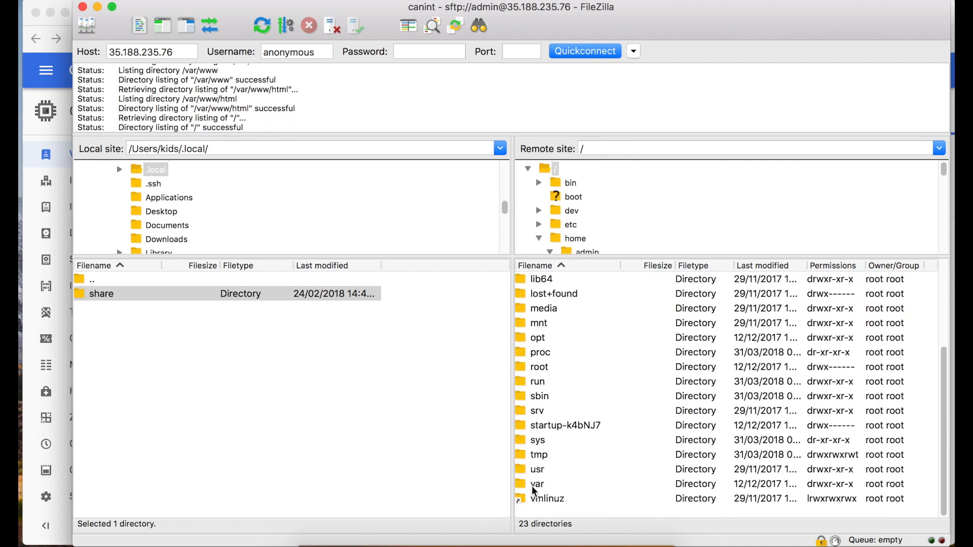
double_click(534, 490)
left_click(547, 458)
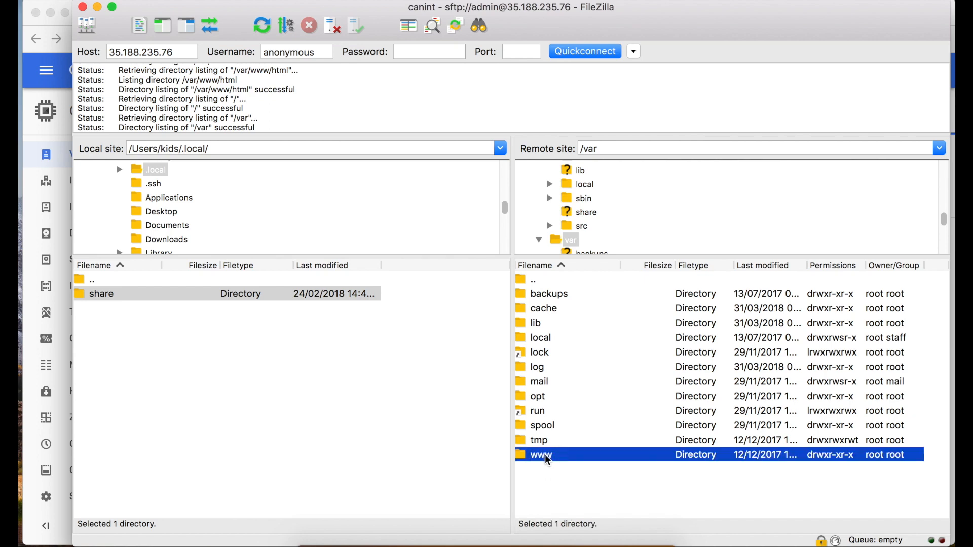
double_click(547, 456)
double_click(540, 297)
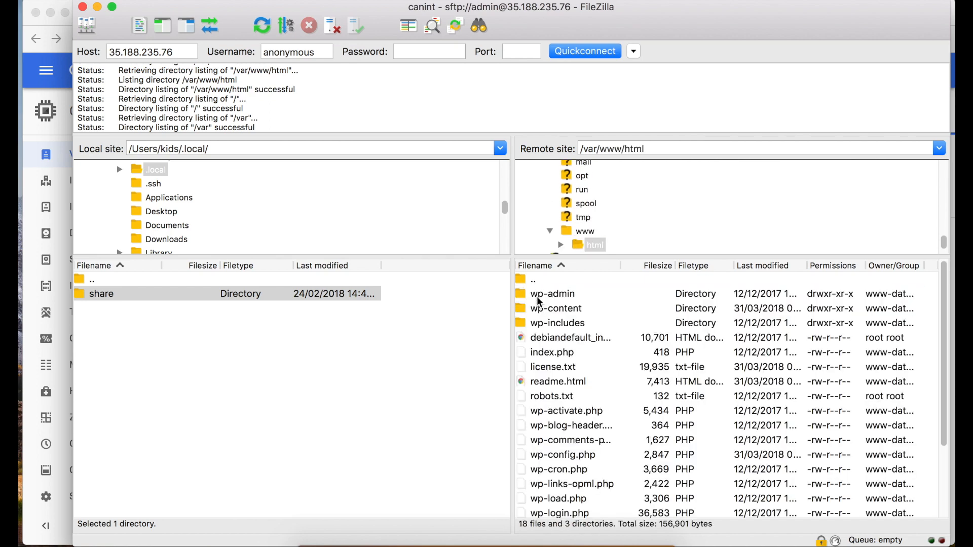
scroll(580, 426, "down", 3)
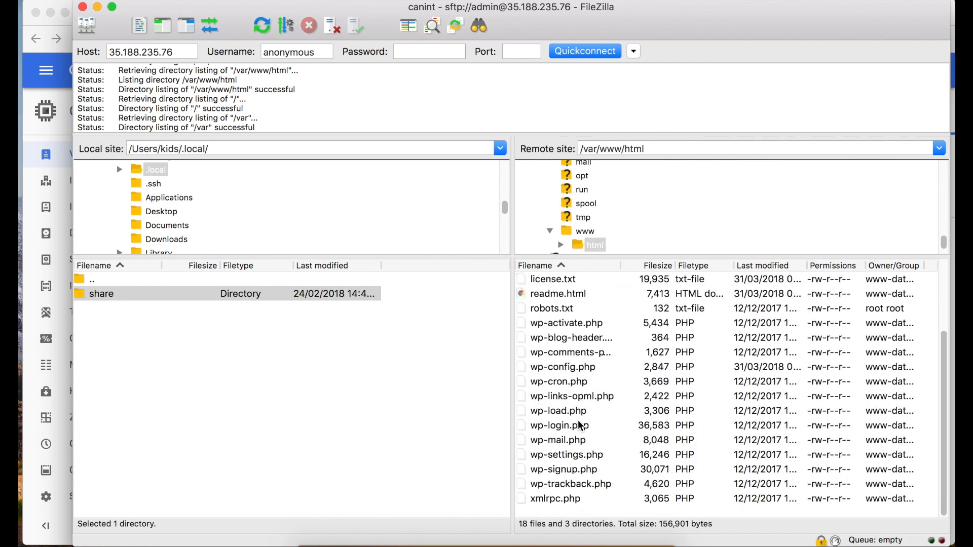
scroll(581, 426, "up", 3)
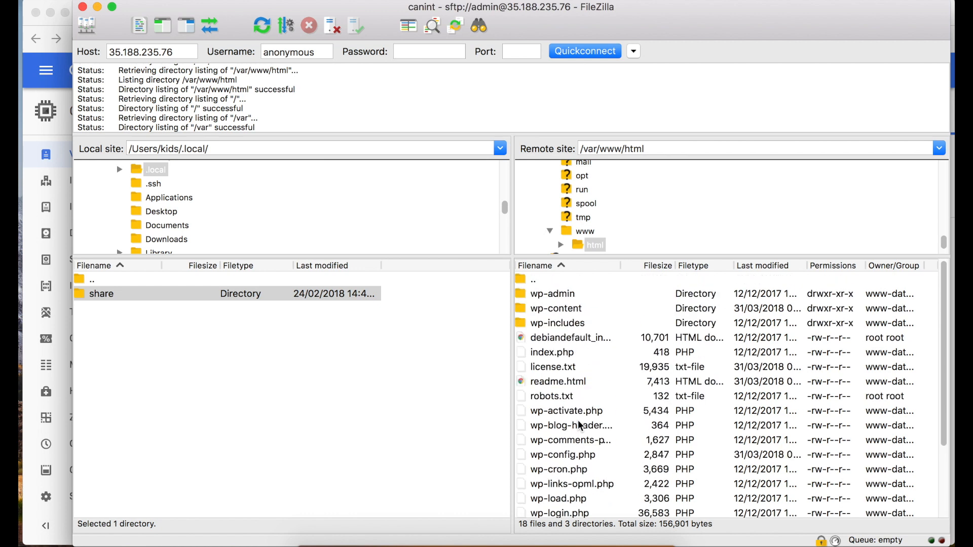
left_click(569, 313)
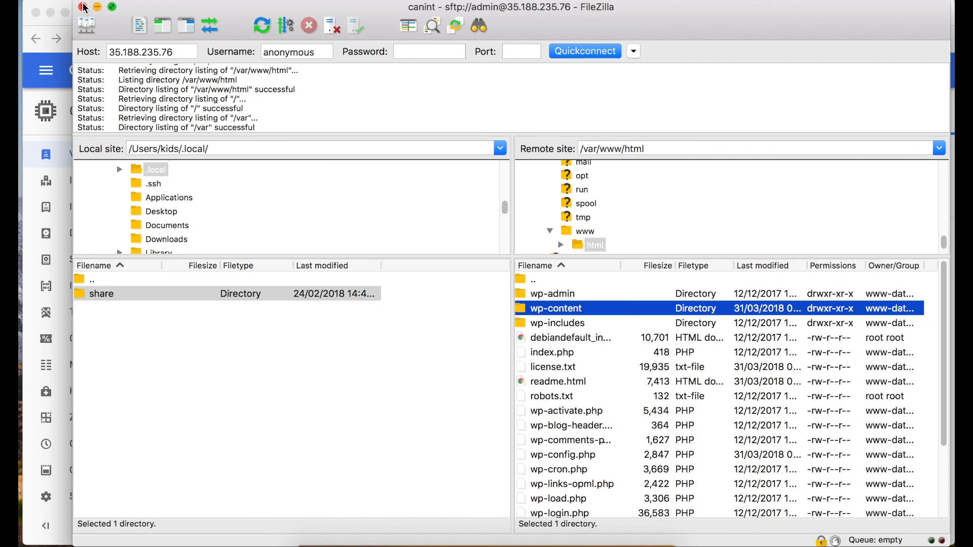
Back in Chrome, load domains.google in a new tab.
key("super+Tab")
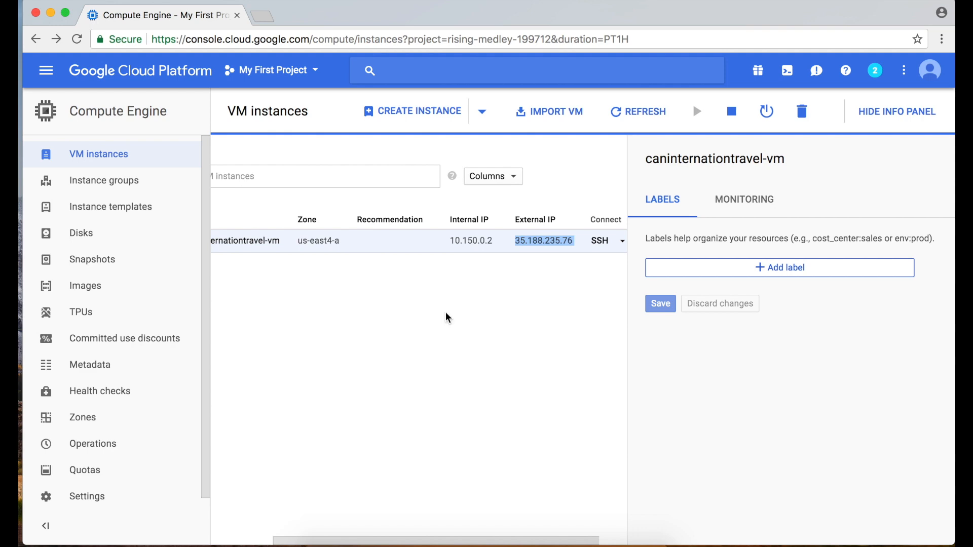
key("super+t")
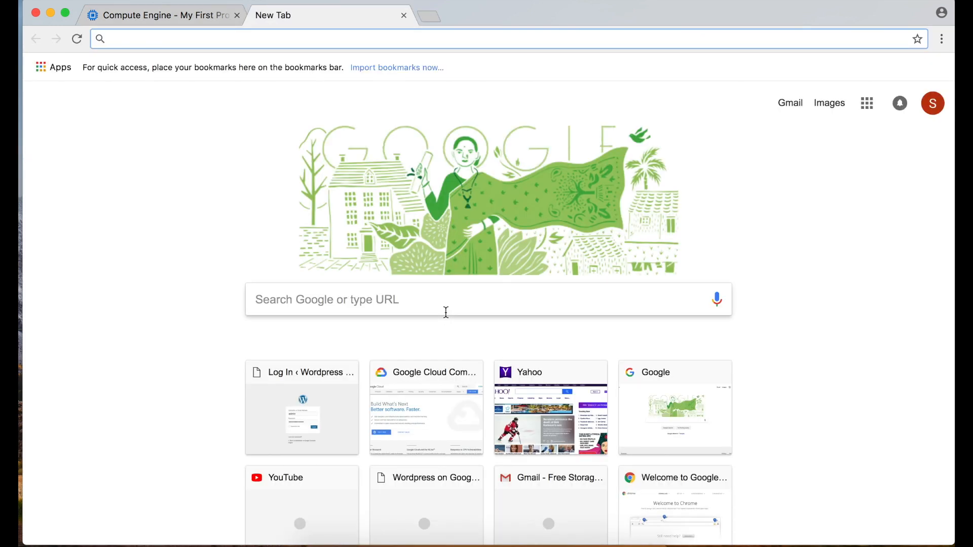
type("google.ca")
key("super+a")
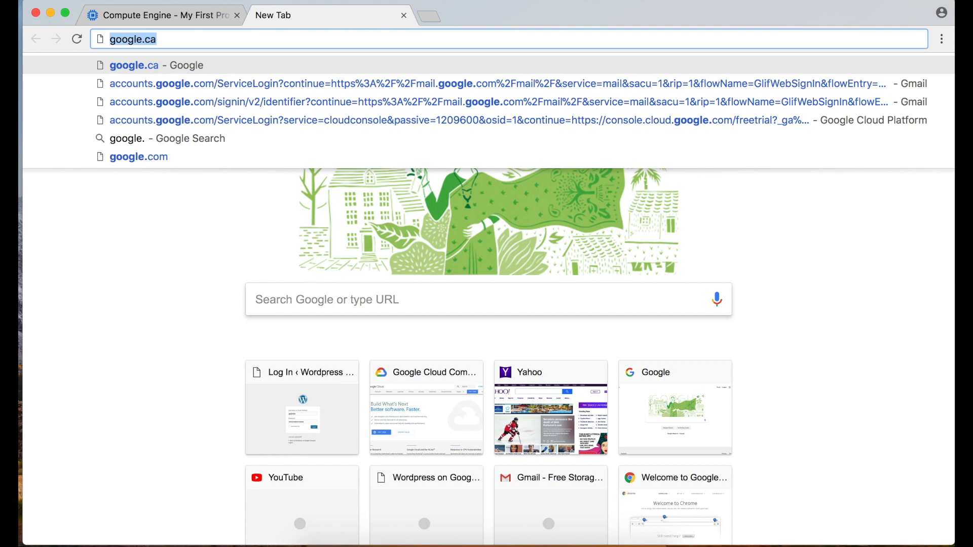
type("domain")
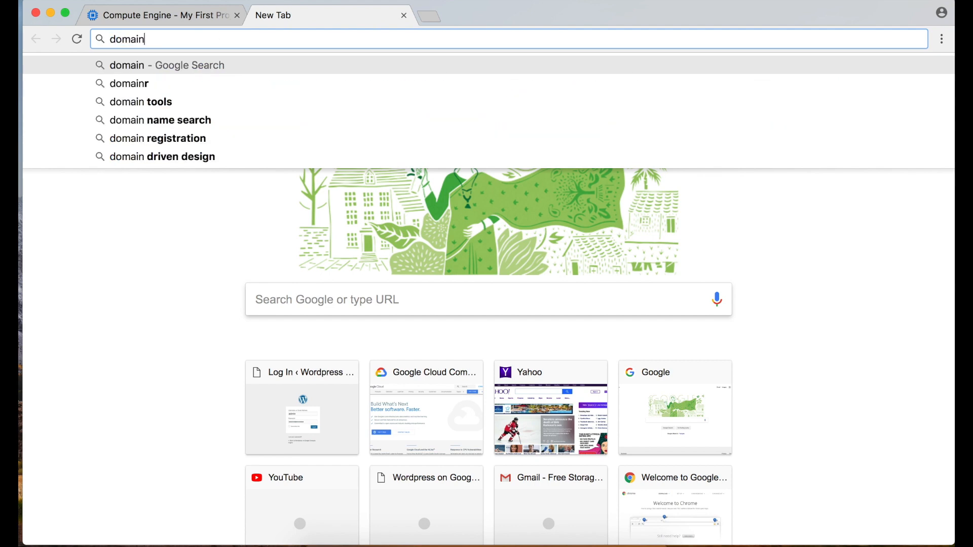
type("s.google")
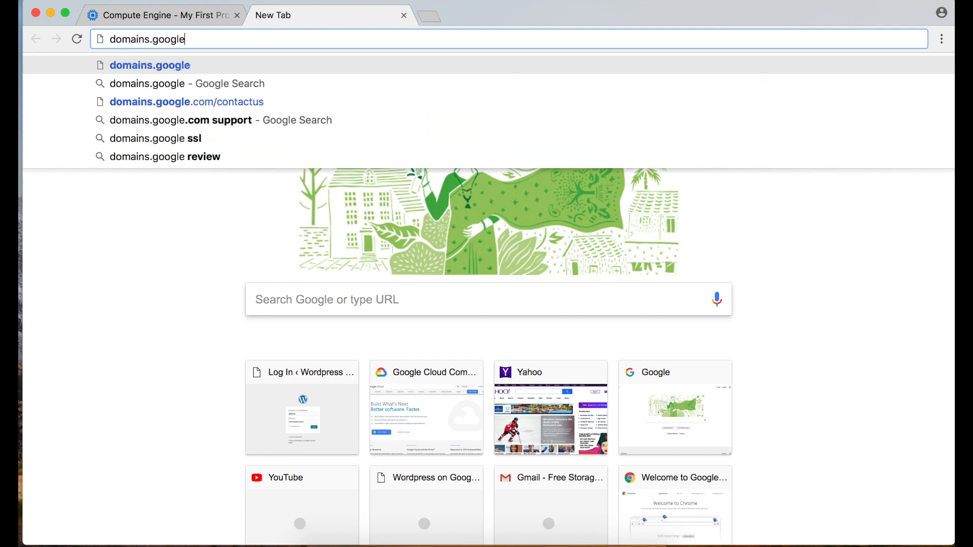
key("super+a")
key("Return")
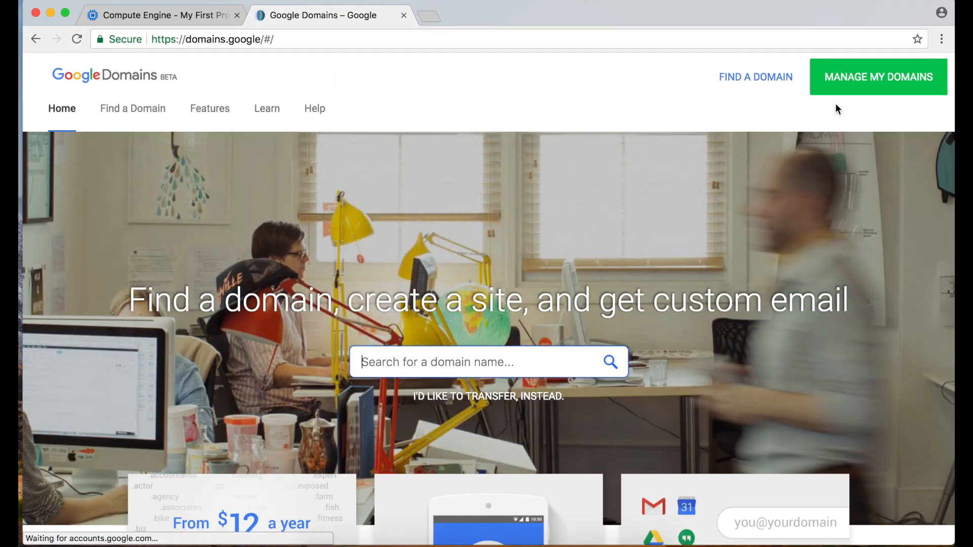
Add a www A record pointing to 35.188.235.76 in caninternationaltravel.com's DNS settings.
left_click(854, 89)
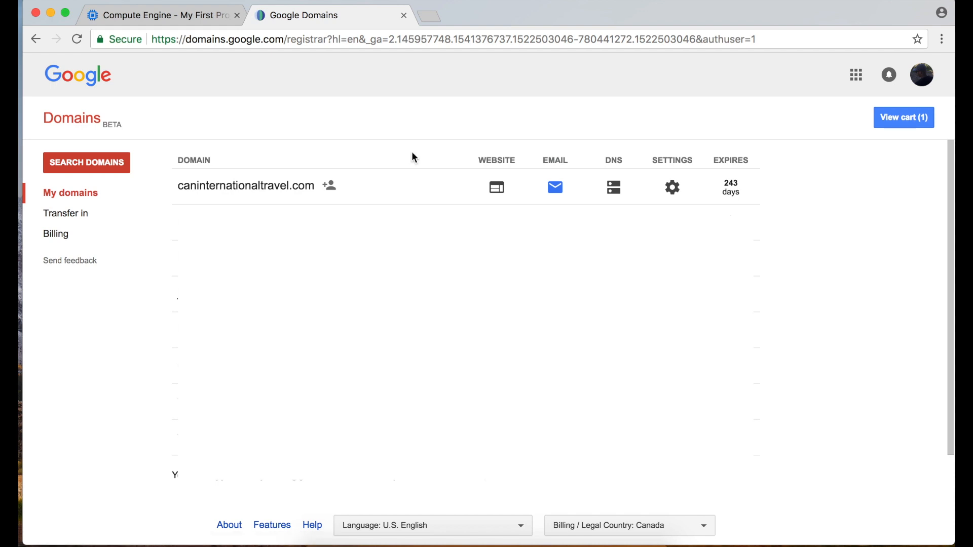
left_click(626, 194)
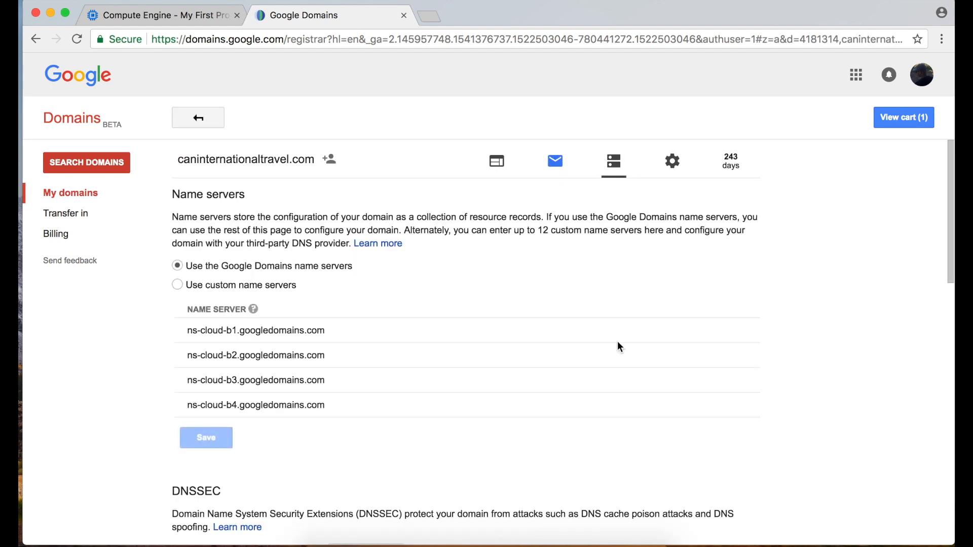
scroll(618, 345, "down", 6)
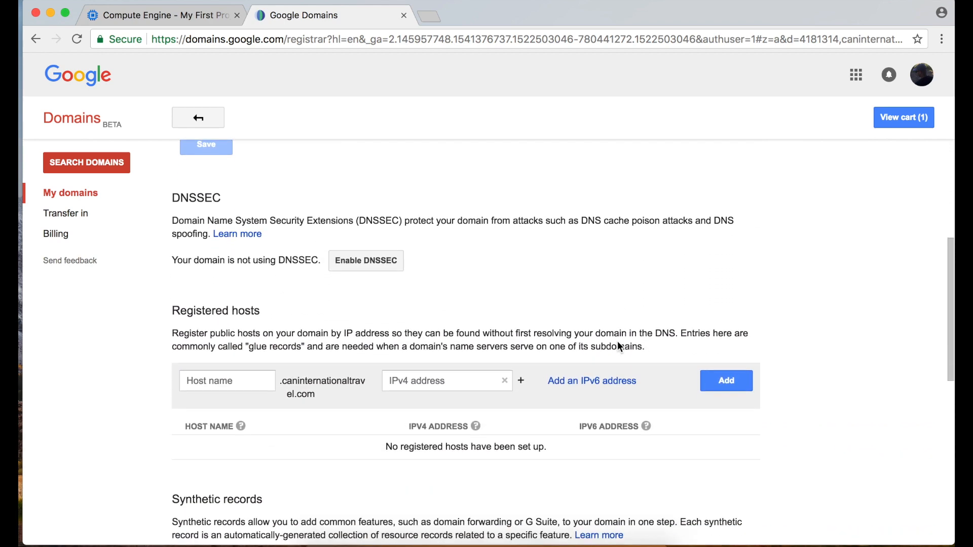
scroll(618, 346, "down", 3)
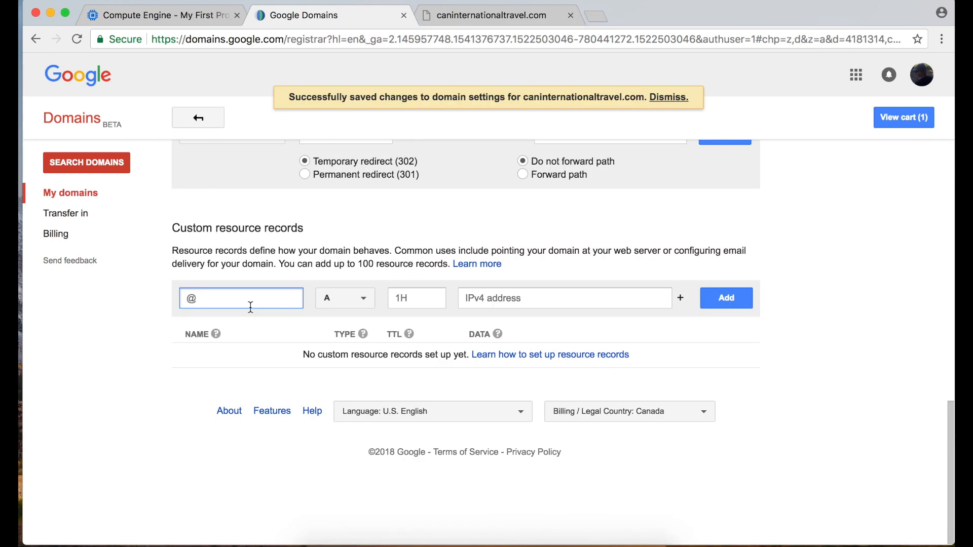
type("www")
key("Tab")
key("Tab")
key("Tab")
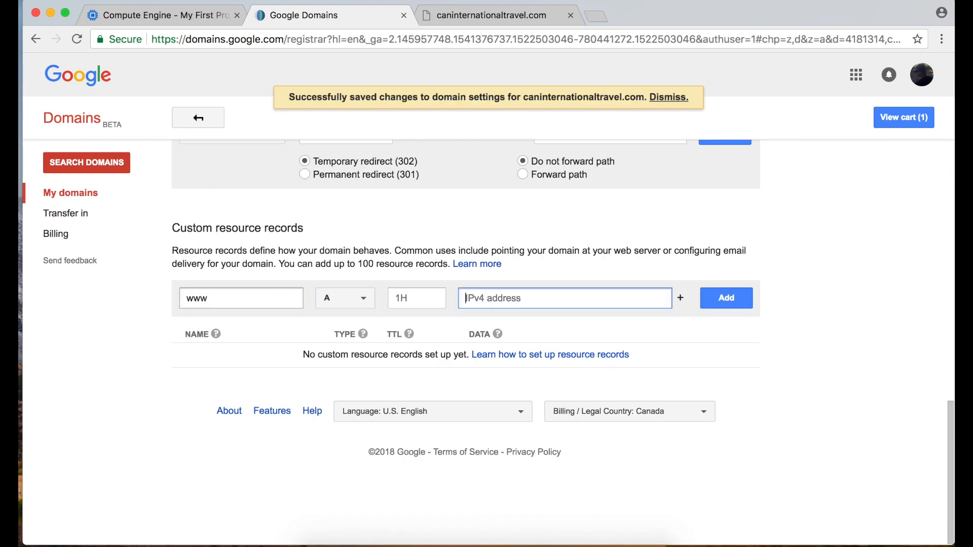
type("35.188.235.76")
left_click(724, 299)
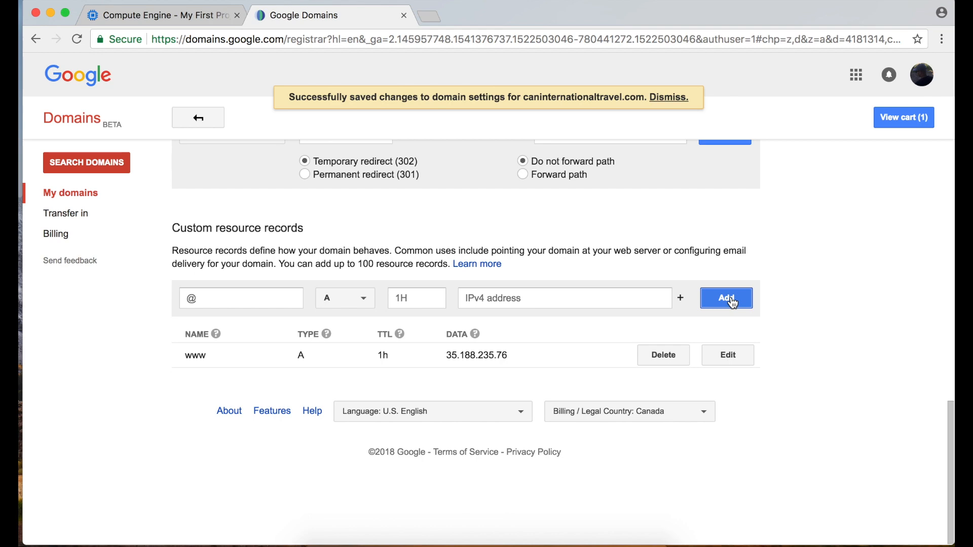
key("super+t")
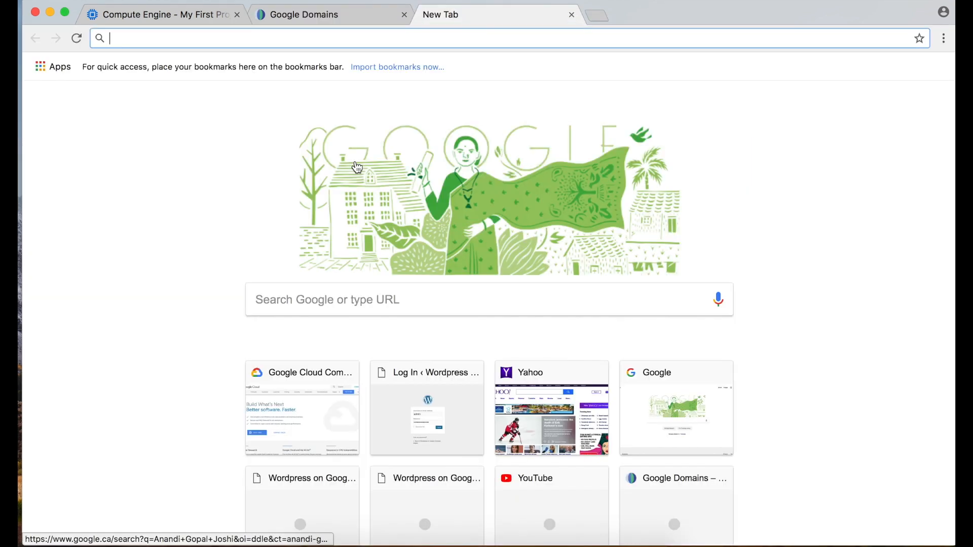
type("www.caninternationaltravel.com")
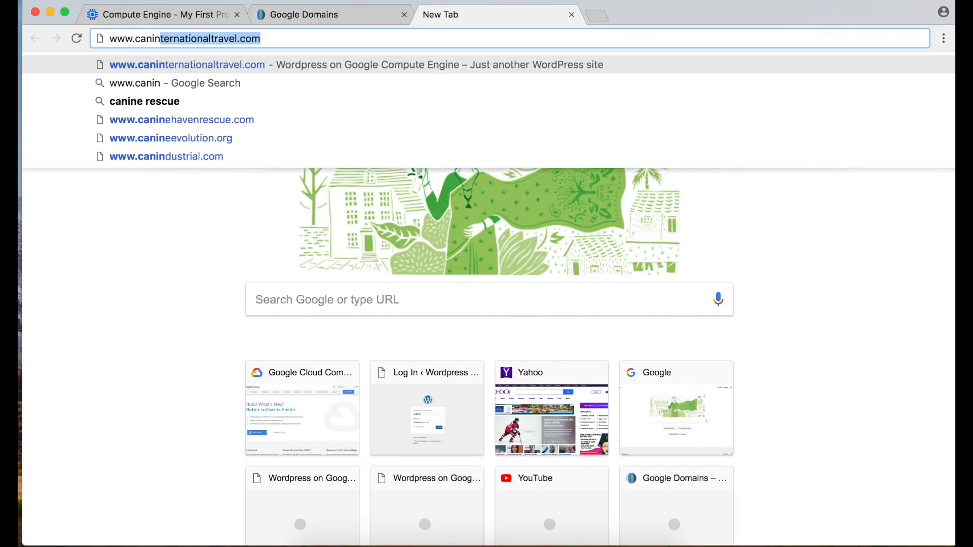
key("Return")
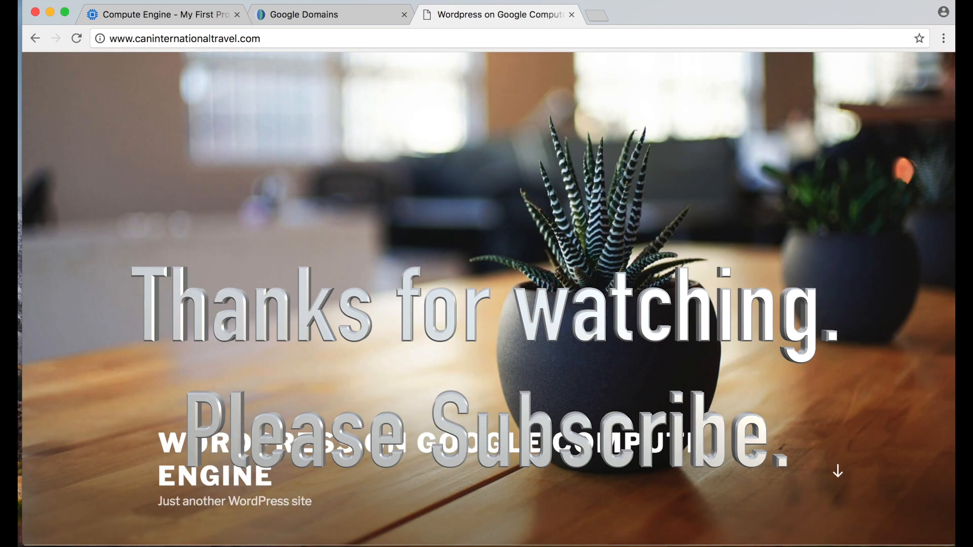
scroll(362, 315, "down", 5)
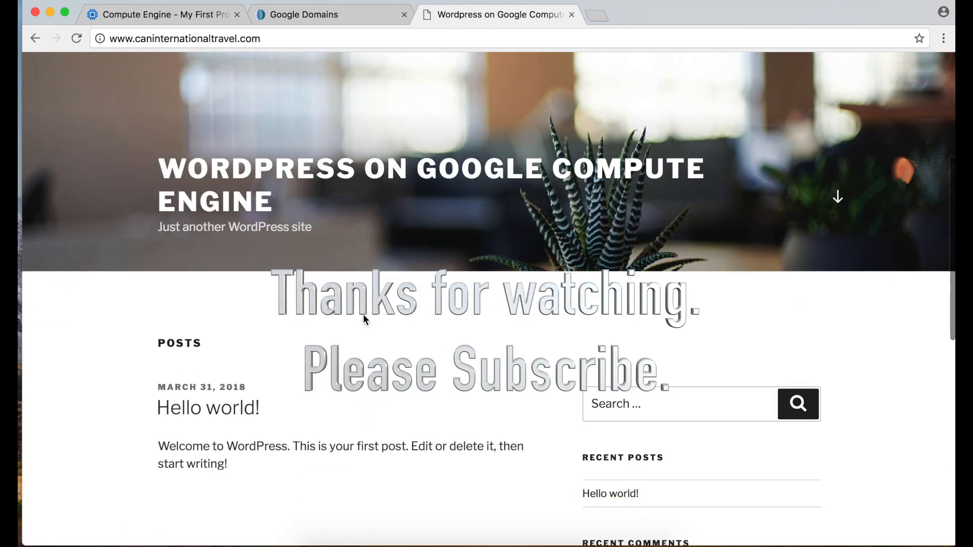
scroll(364, 315, "down", 5)
scroll(364, 315, "up", 10)
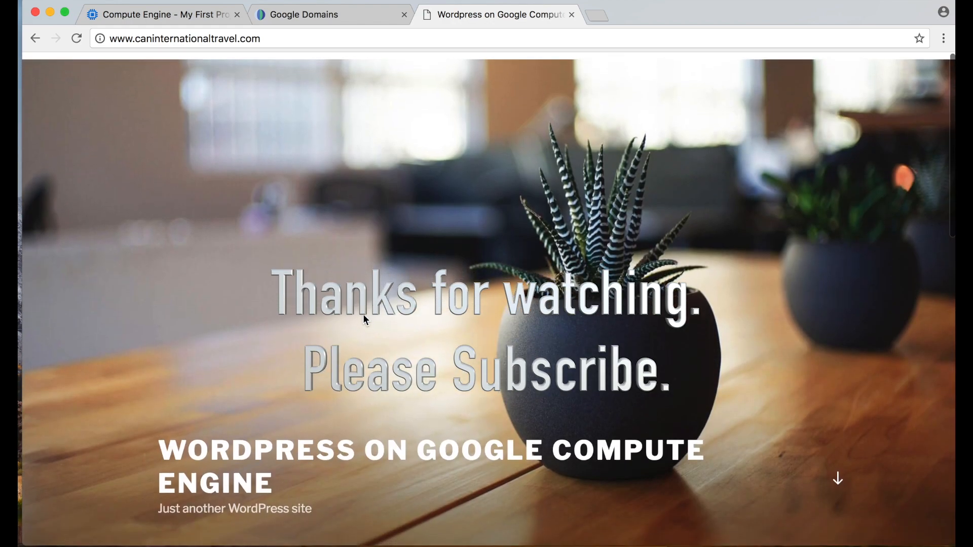